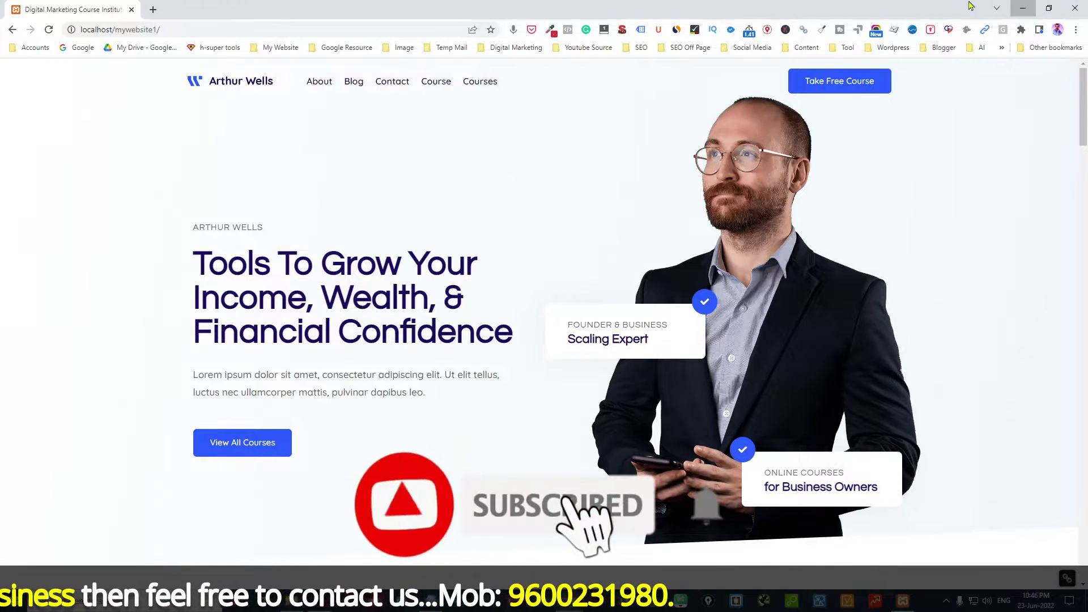
Check the active theme on the Themes pages of the mywebsite1 and digitalvishnu sites
{"action": "left_click", "coordinate": [1032, 14]}
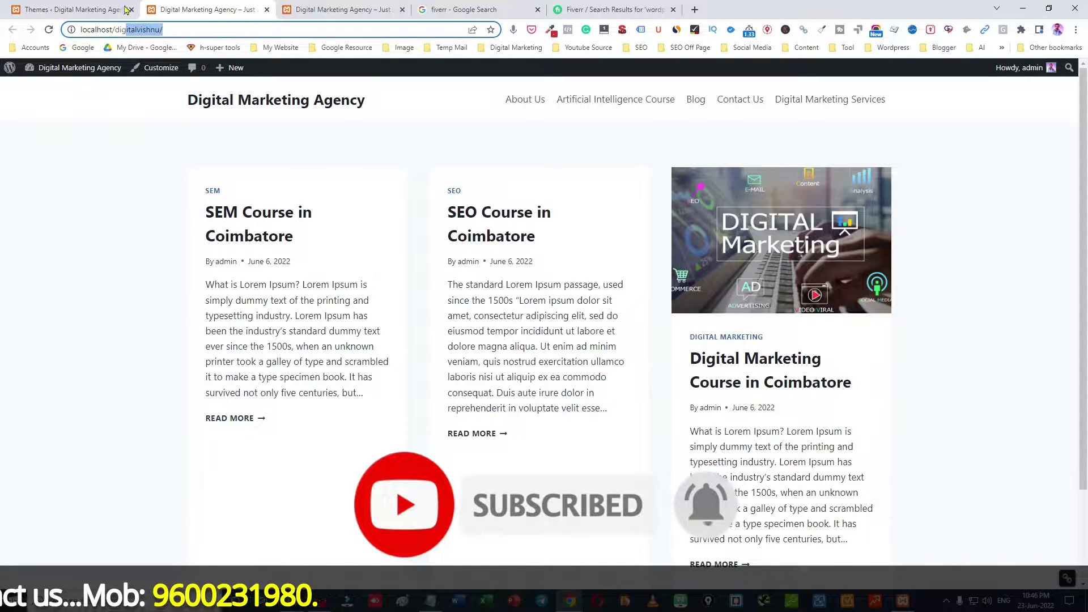
{"action": "left_click", "coordinate": [68, 10]}
{"action": "mouse_move", "coordinate": [21, 167]}
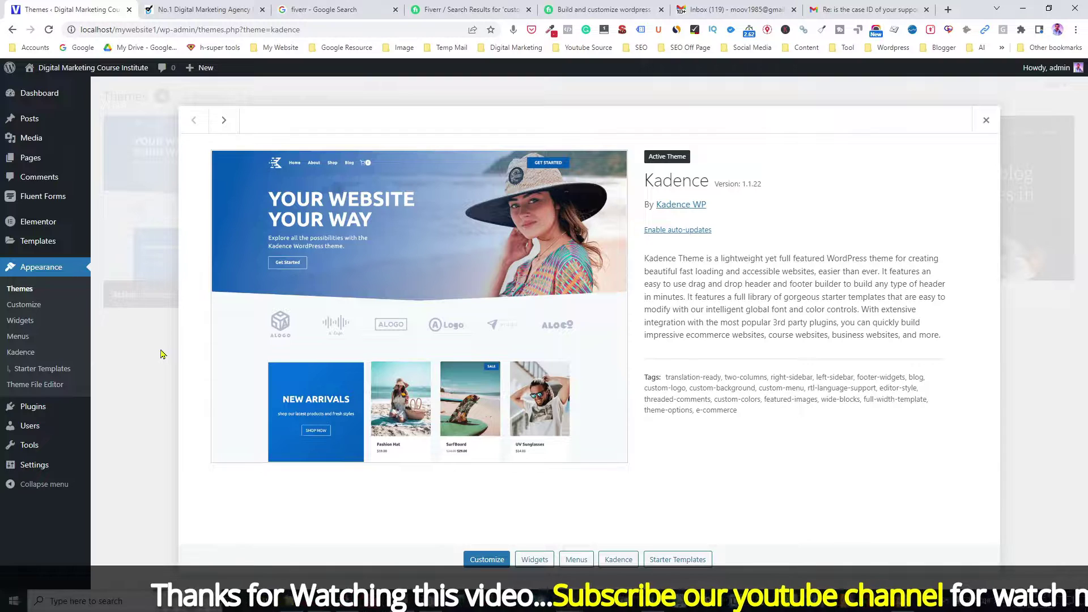
{"action": "mouse_move", "coordinate": [21, 408]}
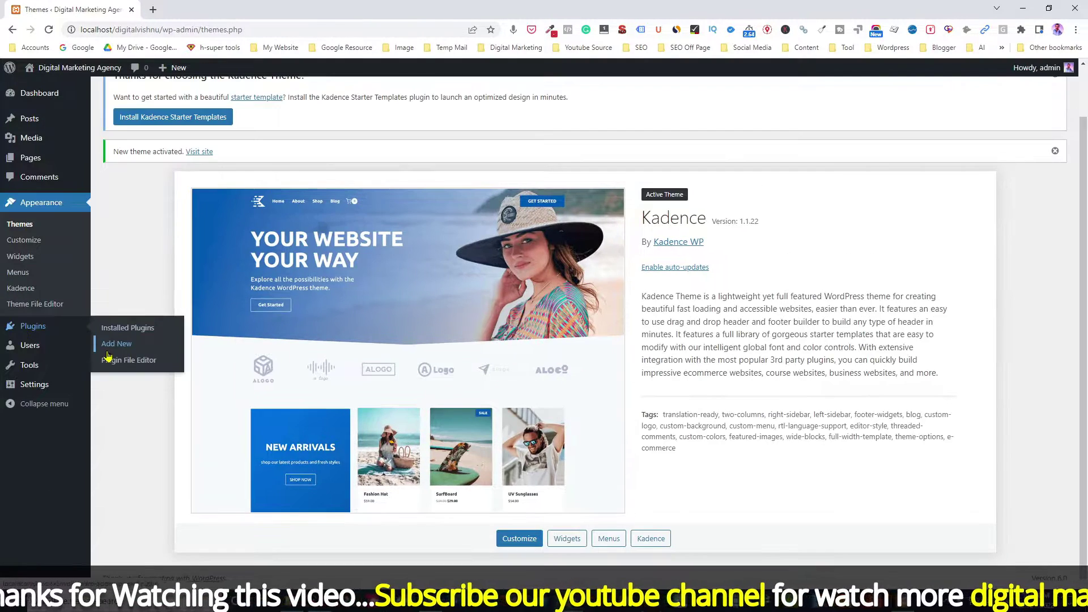
Search for "wp-reset" on digitalvishnu's Add Plugins page in a new tab, and install and activate WP Reset – Most Advanced WordPress Reset Tool
{"action": "right_click", "coordinate": [120, 344]}
{"action": "left_click", "coordinate": [162, 352]}
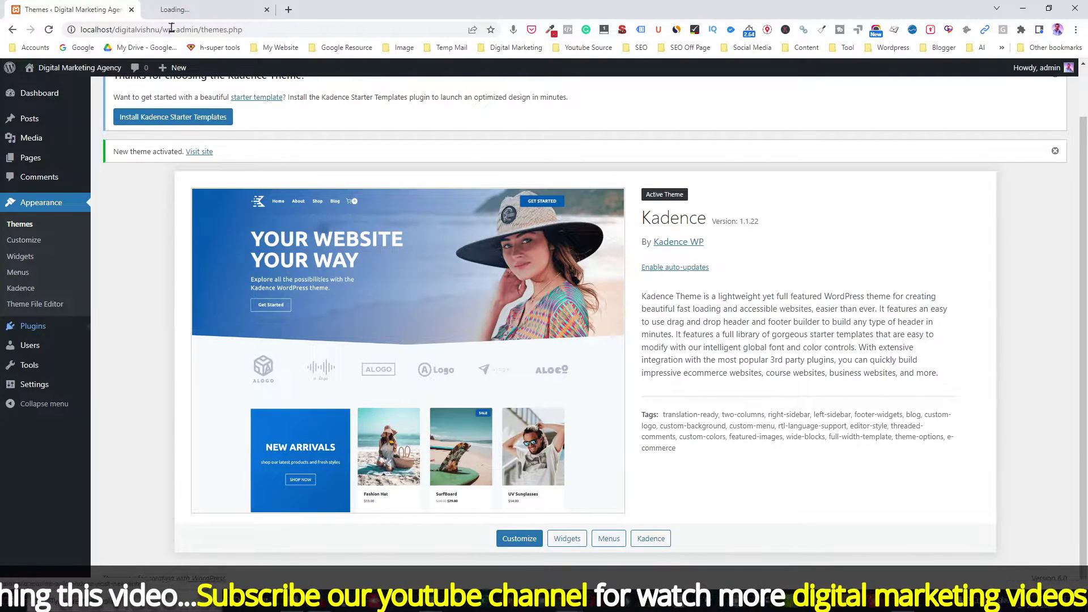
{"action": "left_click", "coordinate": [178, 10]}
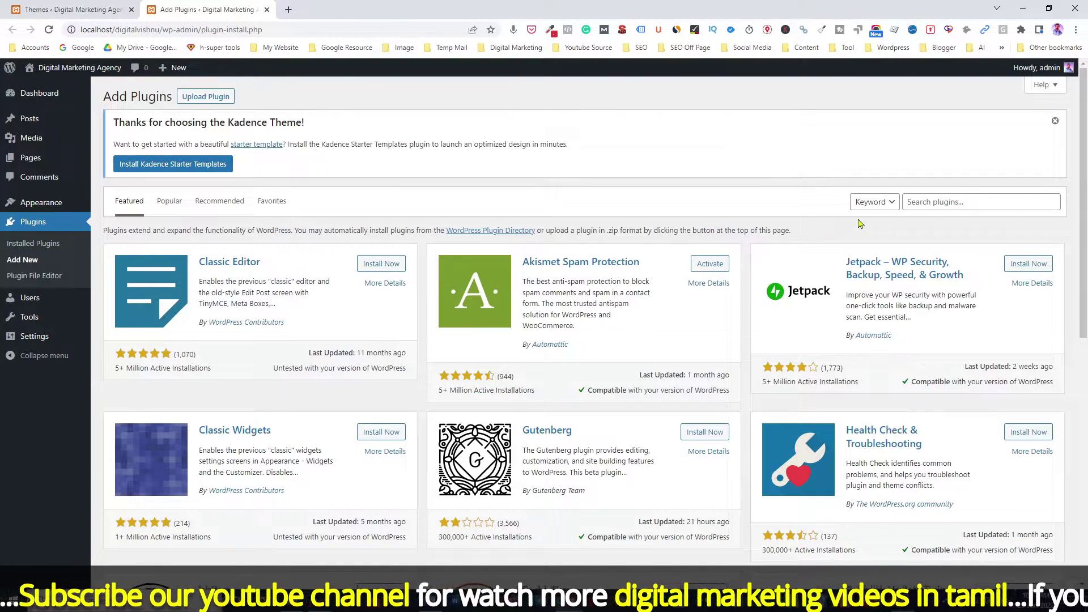
{"action": "left_click", "coordinate": [930, 203]}
{"action": "type", "text": "wp-reset"}
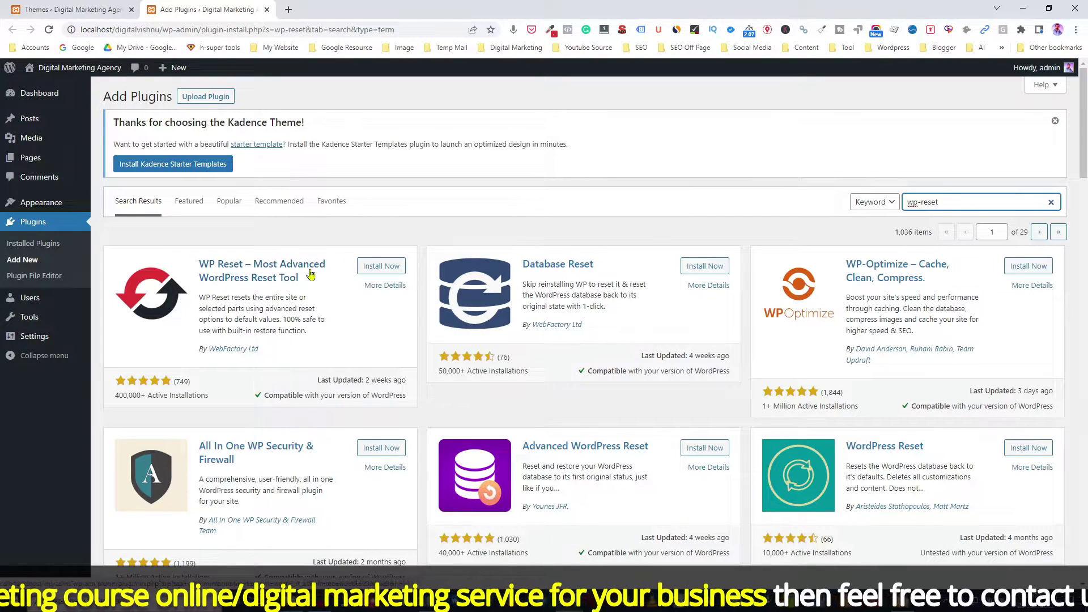
{"action": "left_click", "coordinate": [381, 266]}
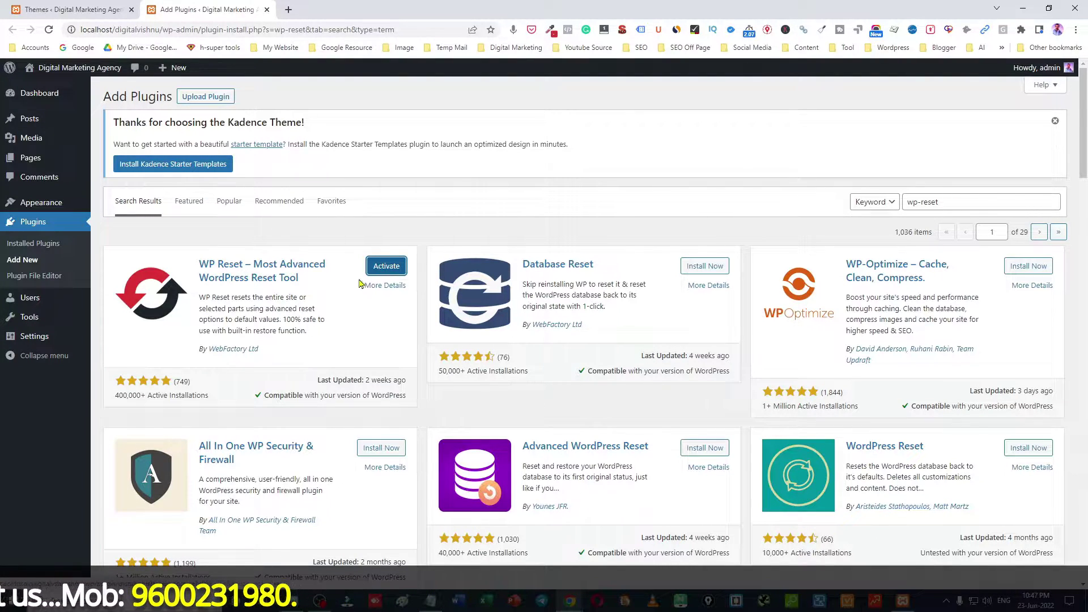
{"action": "left_click", "coordinate": [386, 268]}
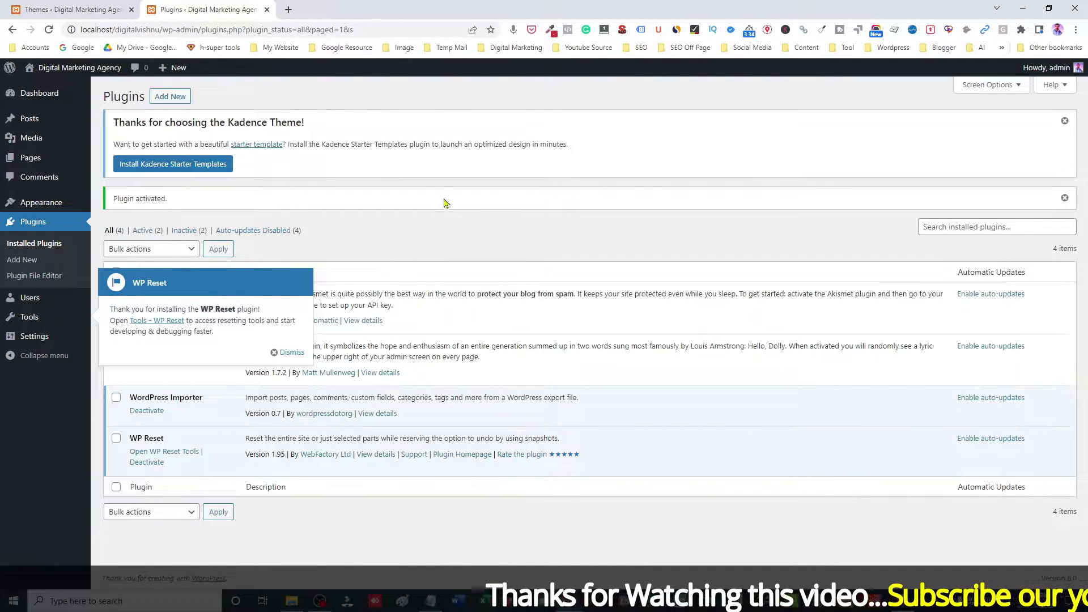
Run WP Reset's Site Reset with "Reactivate WP Reset plugin" turned off, entering "reset" as the confirmation word
{"action": "left_click", "coordinate": [26, 320]}
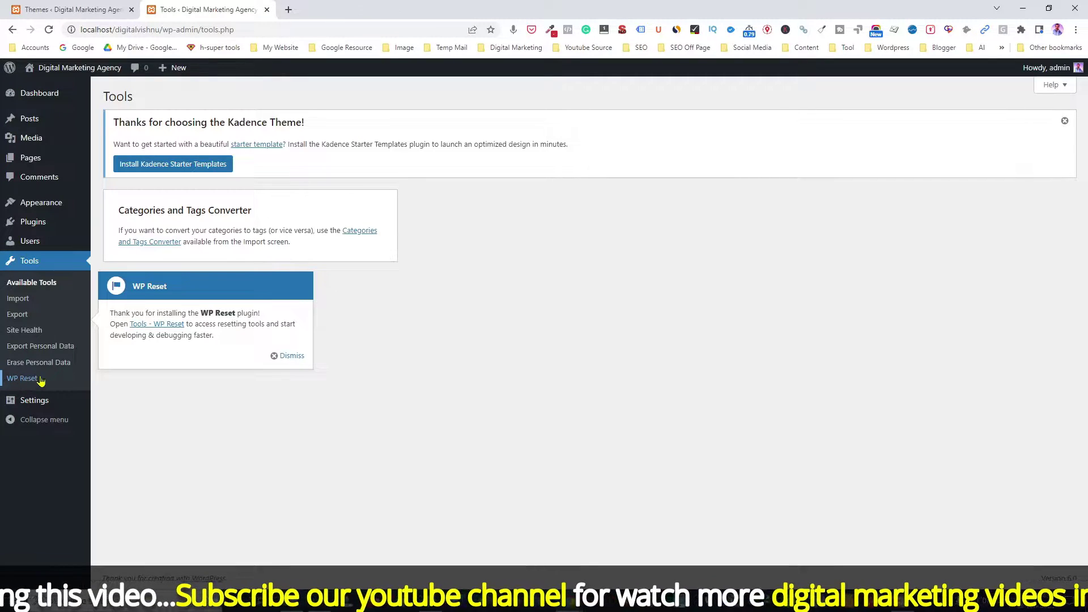
{"action": "left_click", "coordinate": [23, 378]}
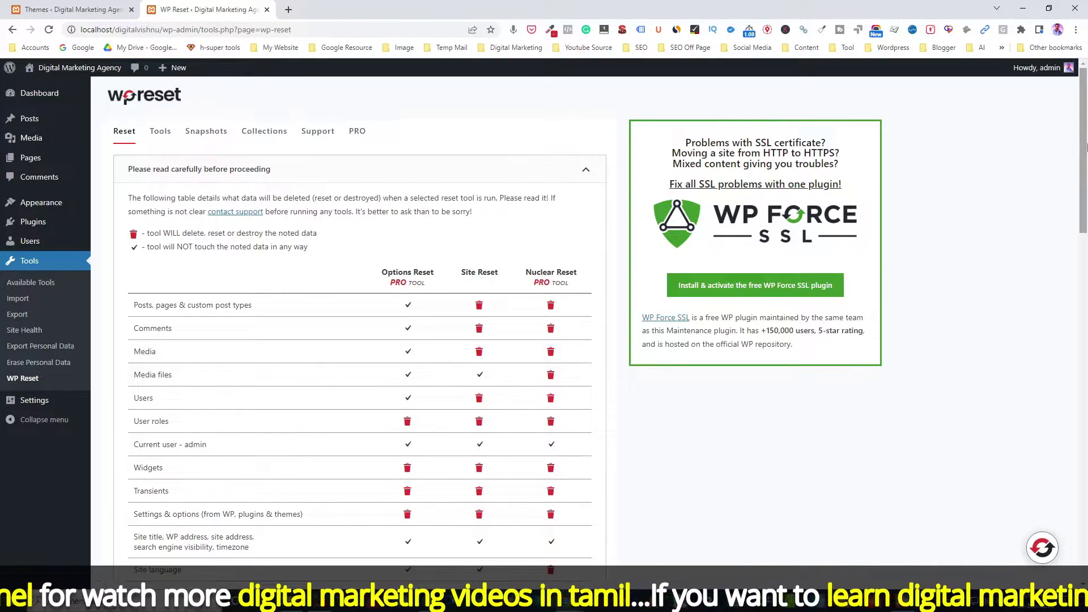
{"action": "left_click_drag", "start_coordinate": [1085, 141], "coordinate": [1086, 465]}
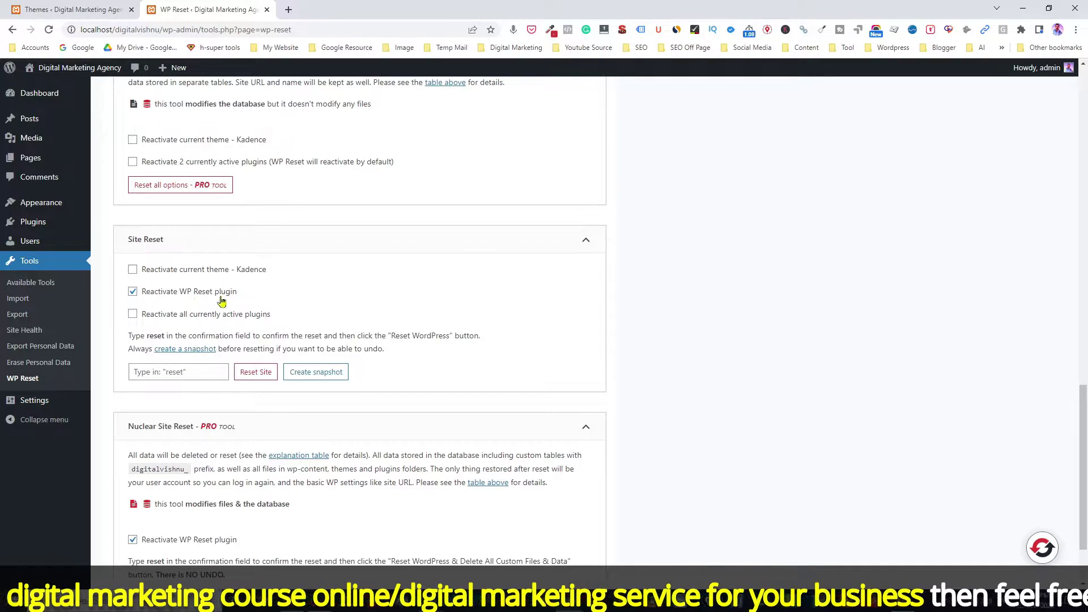
{"action": "left_click", "coordinate": [132, 291]}
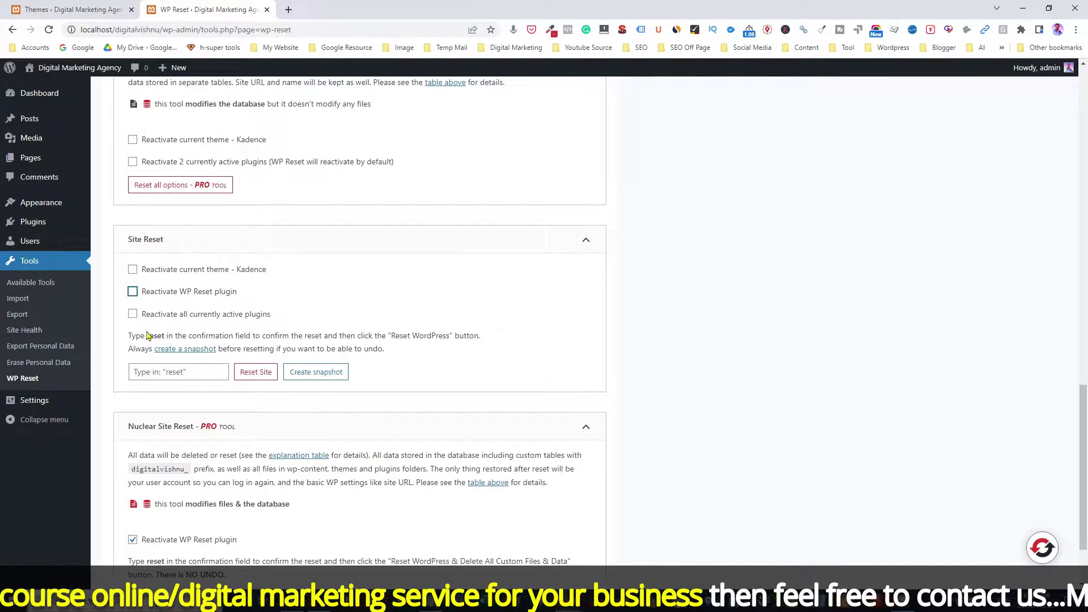
{"action": "left_click", "coordinate": [173, 374]}
{"action": "type", "text": "reset"}
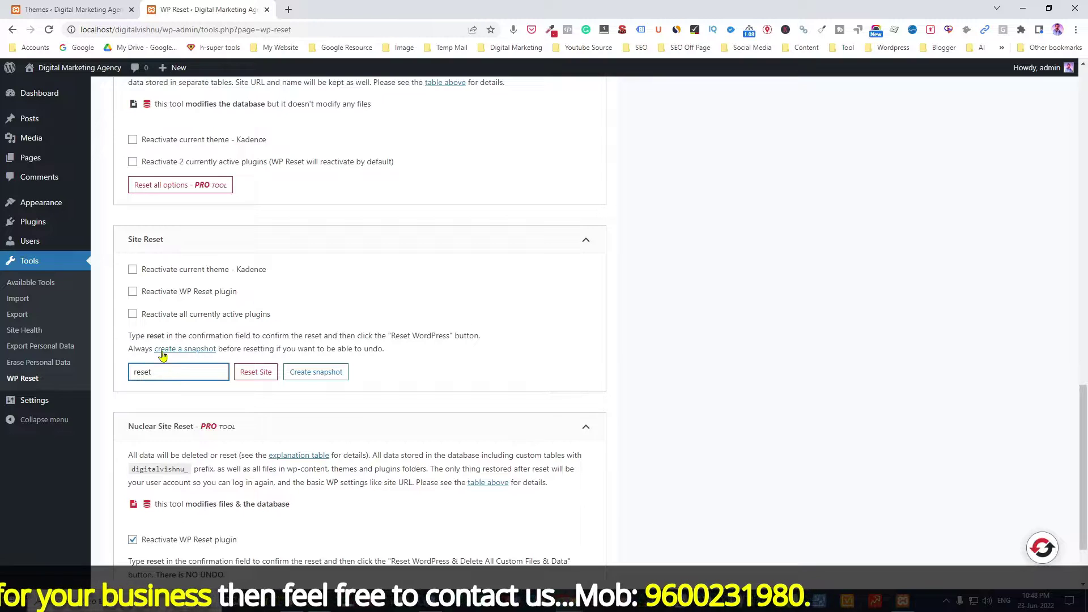
{"action": "left_click", "coordinate": [256, 374]}
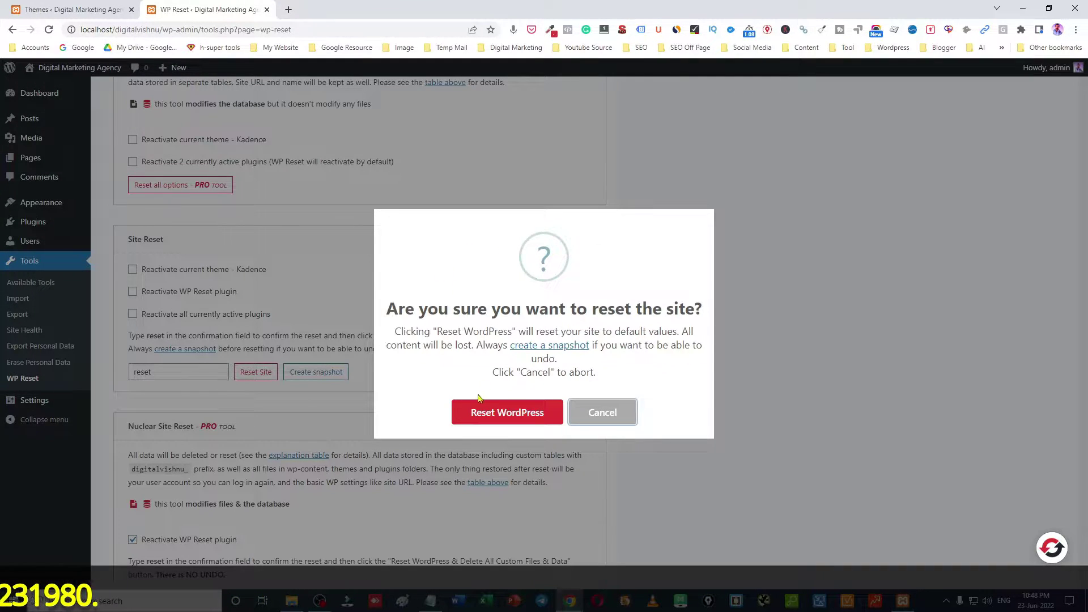
{"action": "left_click", "coordinate": [510, 417]}
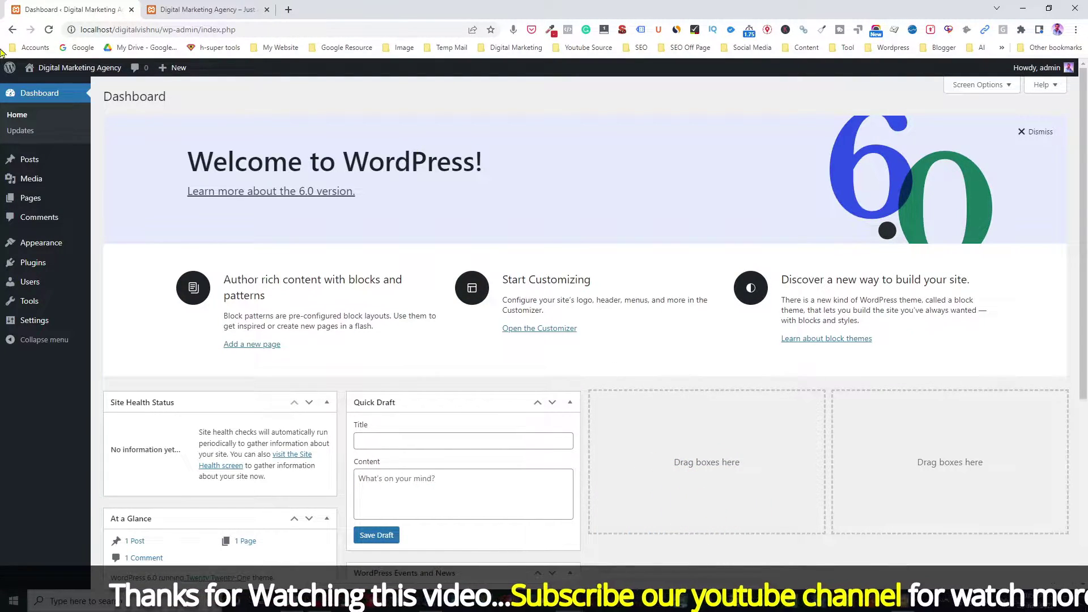
View the front end of the reset site in a separate tab, and close the duplicate tab
{"action": "mouse_move", "coordinate": [68, 73]}
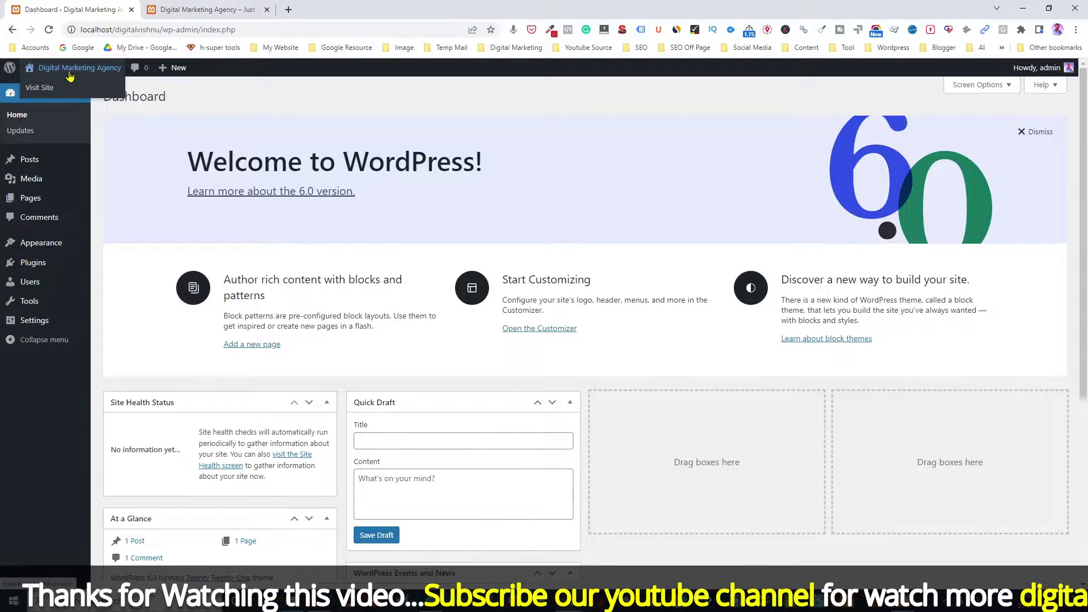
{"action": "right_click", "coordinate": [47, 93]}
{"action": "left_click", "coordinate": [72, 99]}
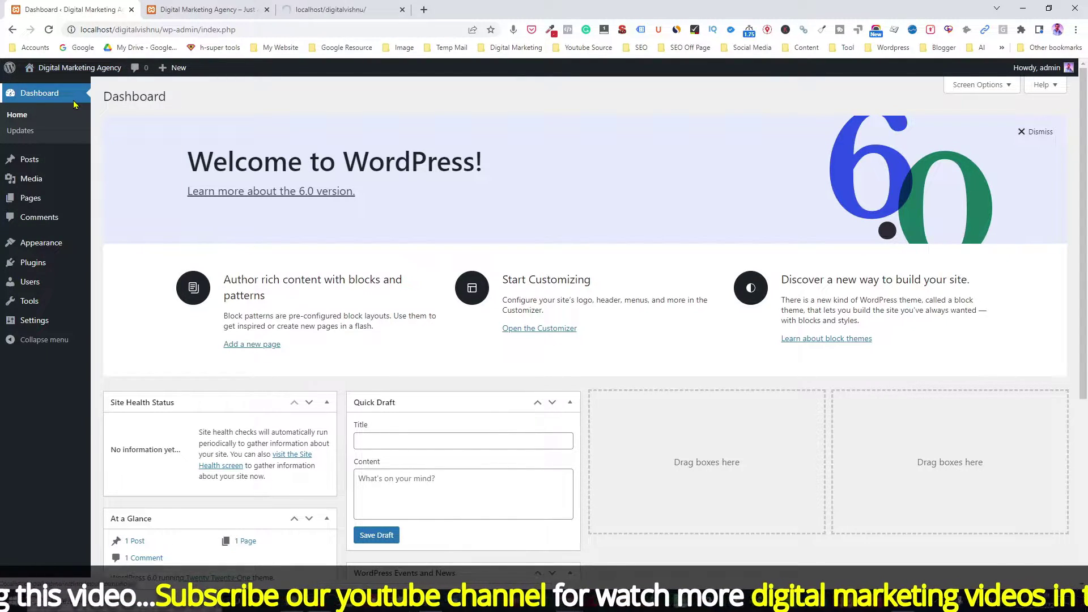
{"action": "left_click", "coordinate": [343, 8]}
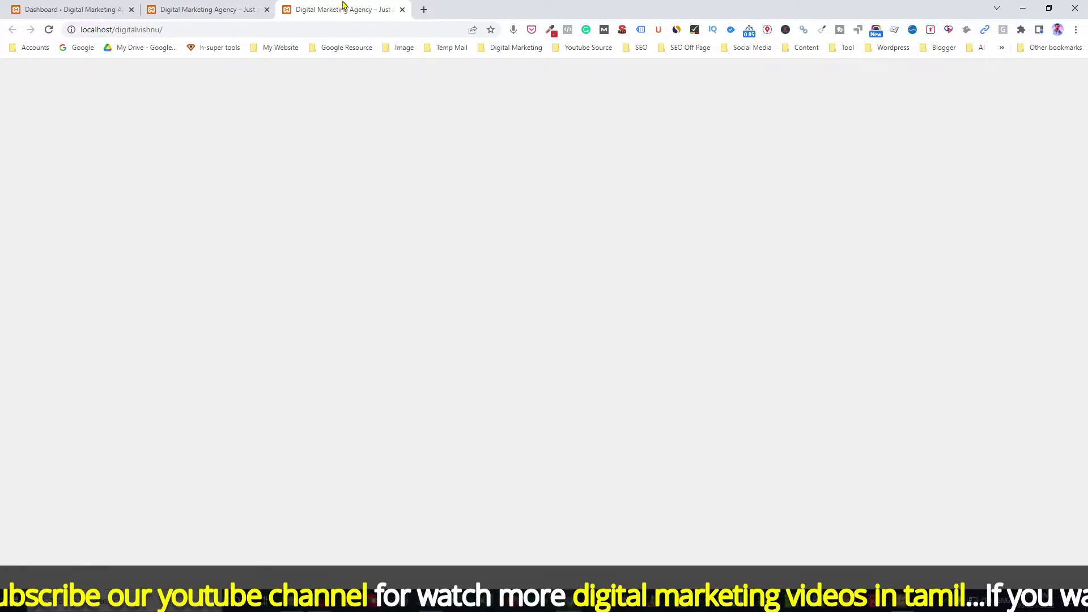
{"action": "middle_click", "coordinate": [343, 7]}
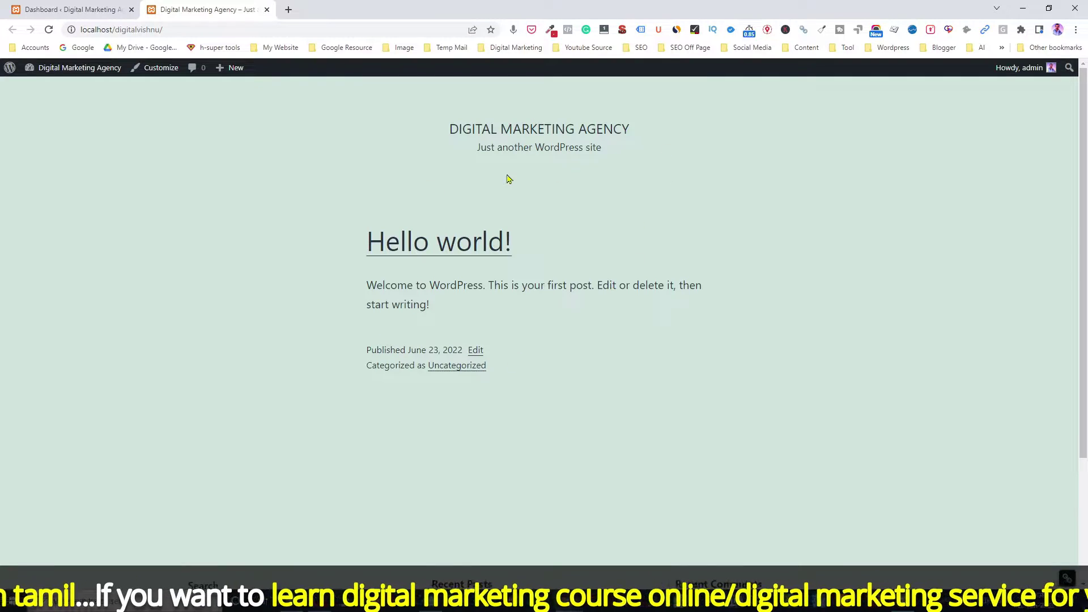
Return to the site's dashboard and look over the list of all posts
{"action": "left_click", "coordinate": [87, 10]}
{"action": "left_click", "coordinate": [35, 162]}
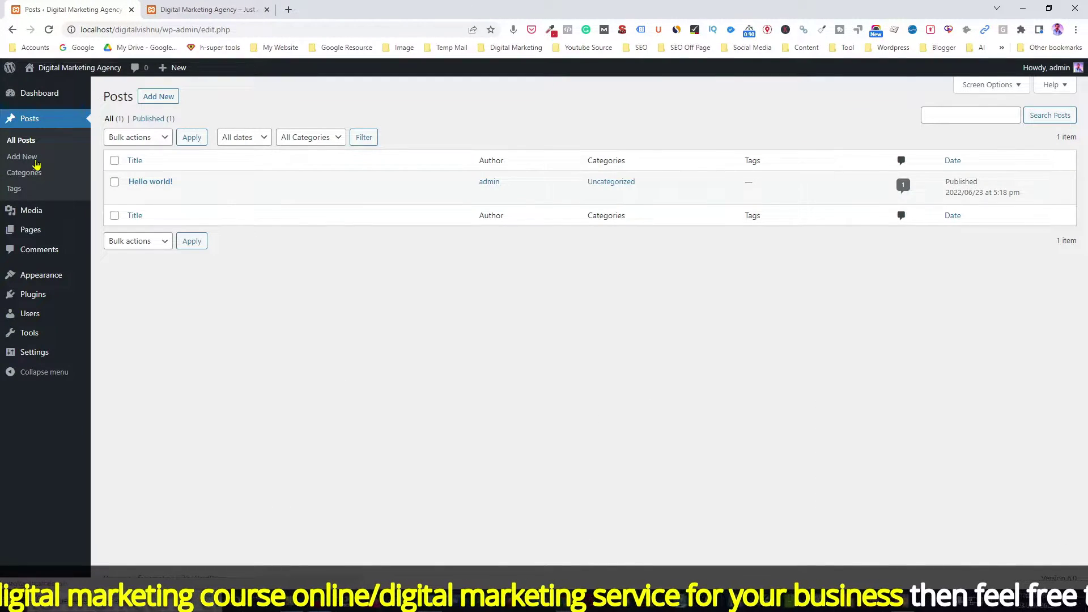
{"action": "mouse_move", "coordinate": [120, 186]}
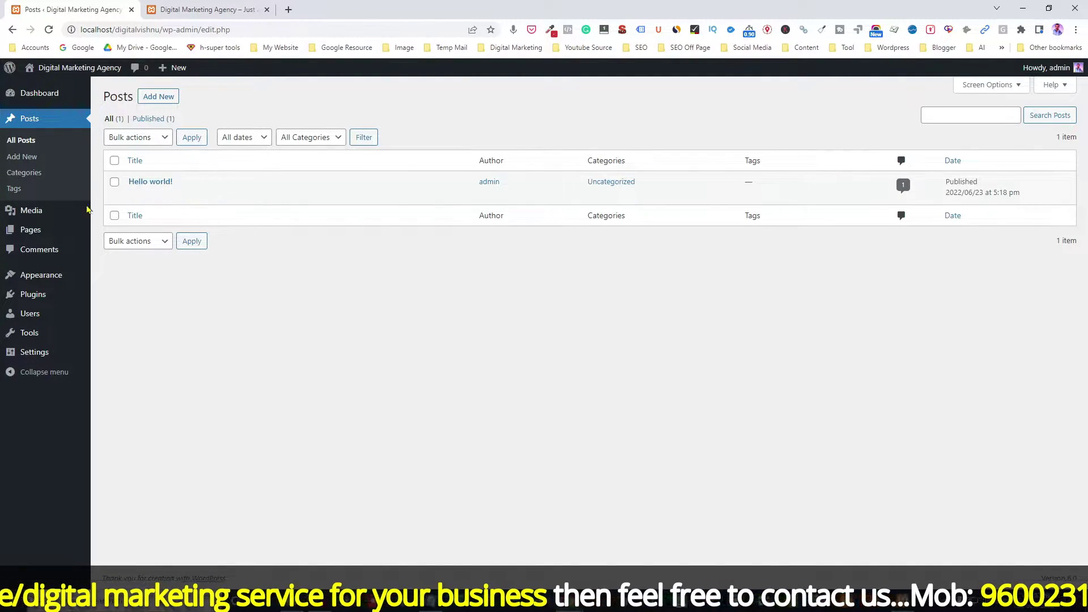
Move the Privacy Policy and Sample Page pages to the trash in bulk
{"action": "left_click", "coordinate": [31, 230]}
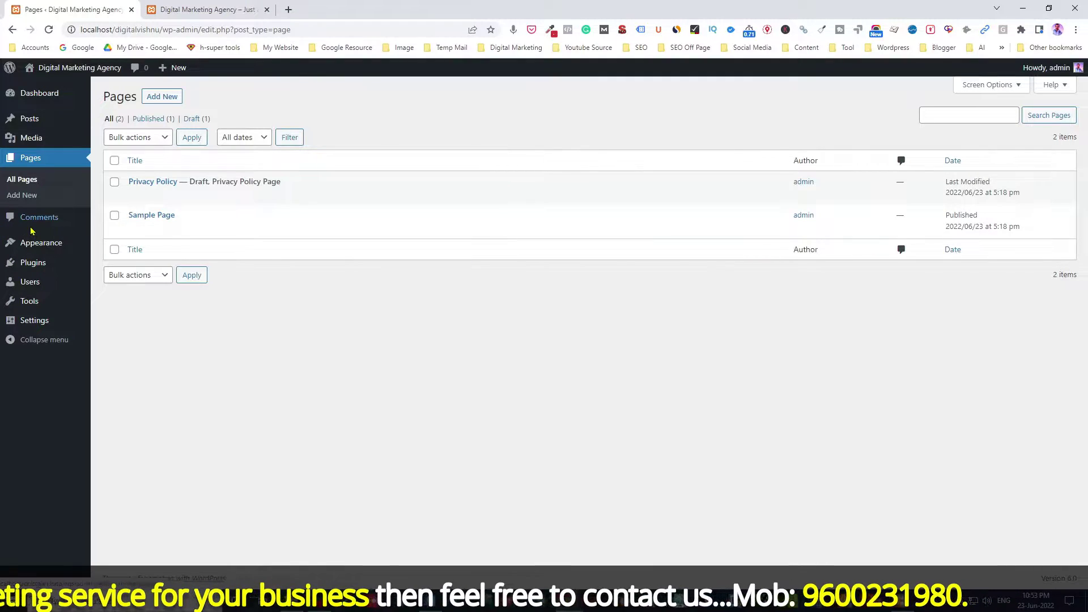
{"action": "mouse_move", "coordinate": [166, 196]}
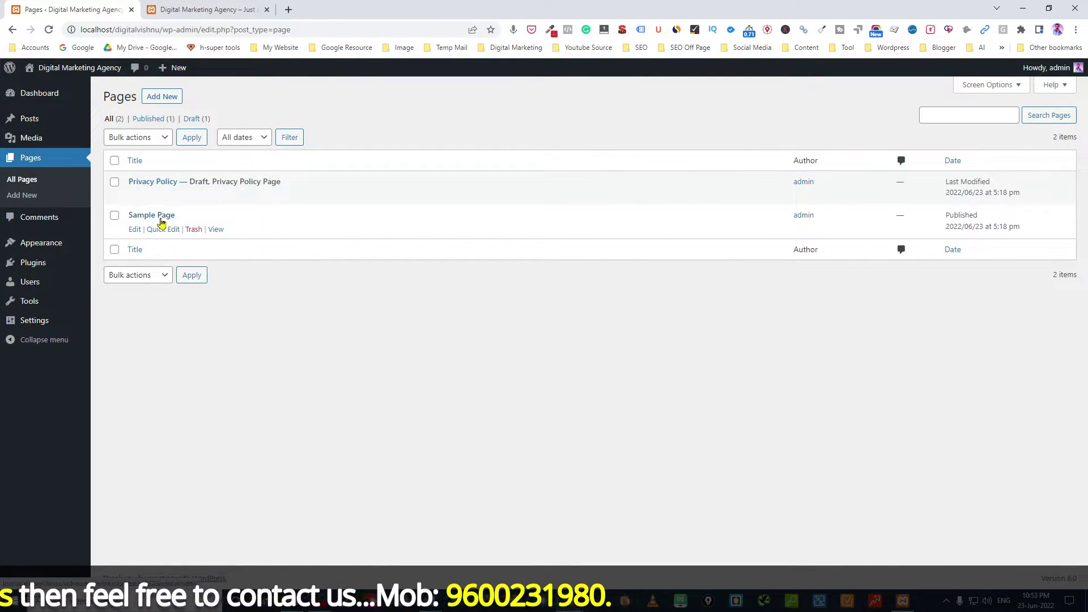
{"action": "left_click", "coordinate": [115, 160]}
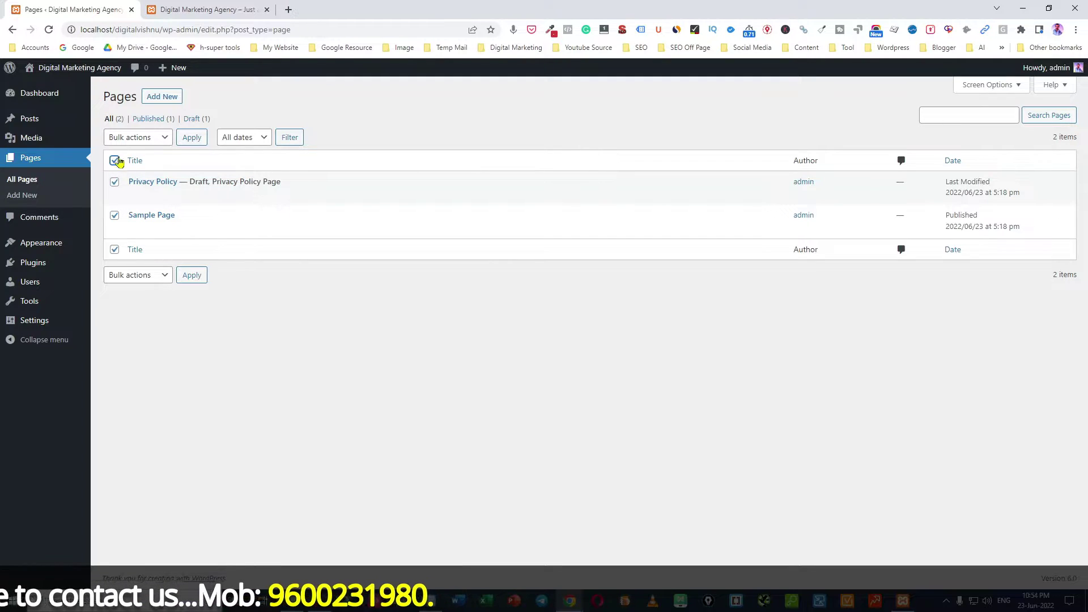
{"action": "left_click", "coordinate": [162, 138]}
{"action": "left_click", "coordinate": [132, 174]}
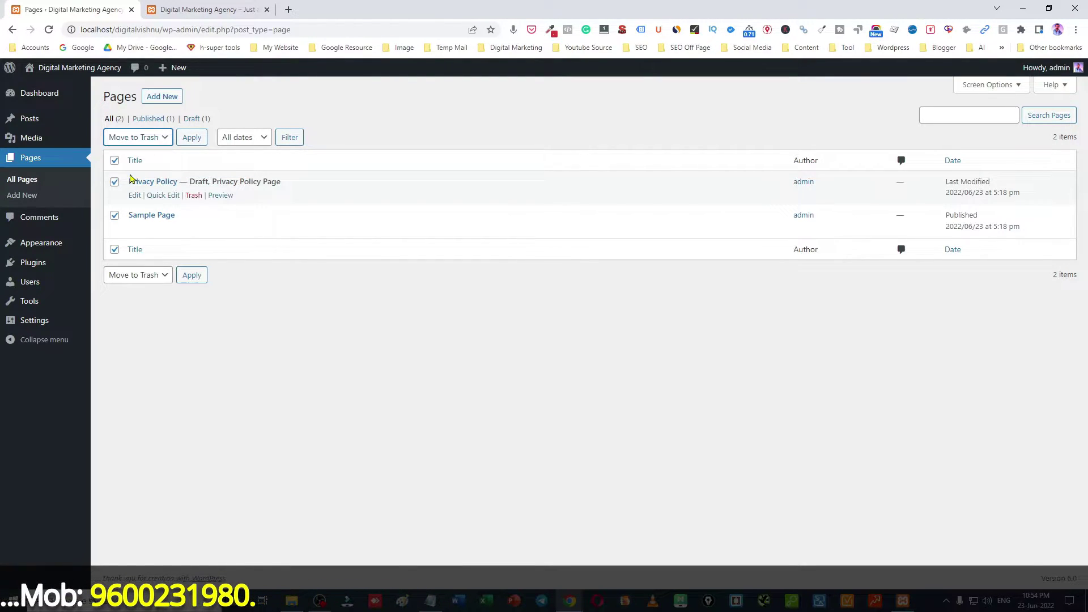
{"action": "left_click", "coordinate": [191, 138]}
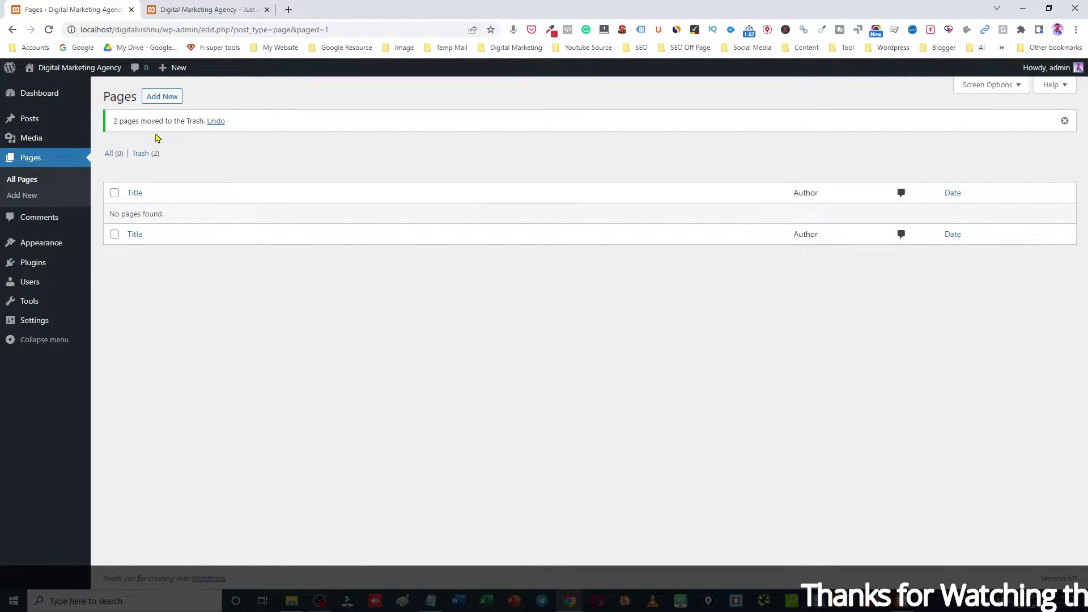
Permanently delete both trashed pages, Privacy Policy and Sample Page
{"action": "left_click", "coordinate": [143, 153]}
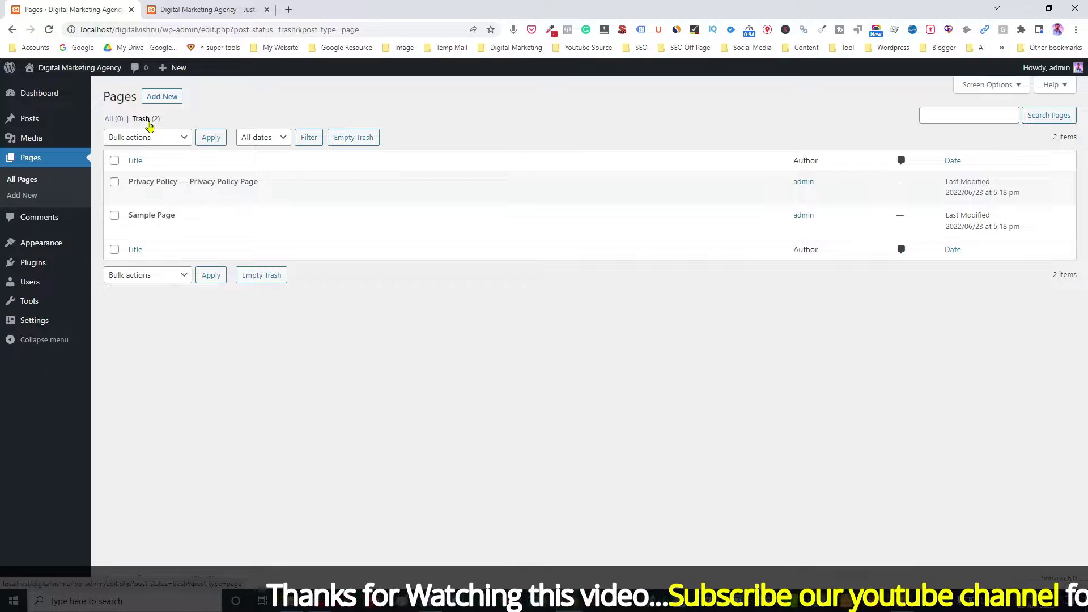
{"action": "left_click", "coordinate": [115, 161]}
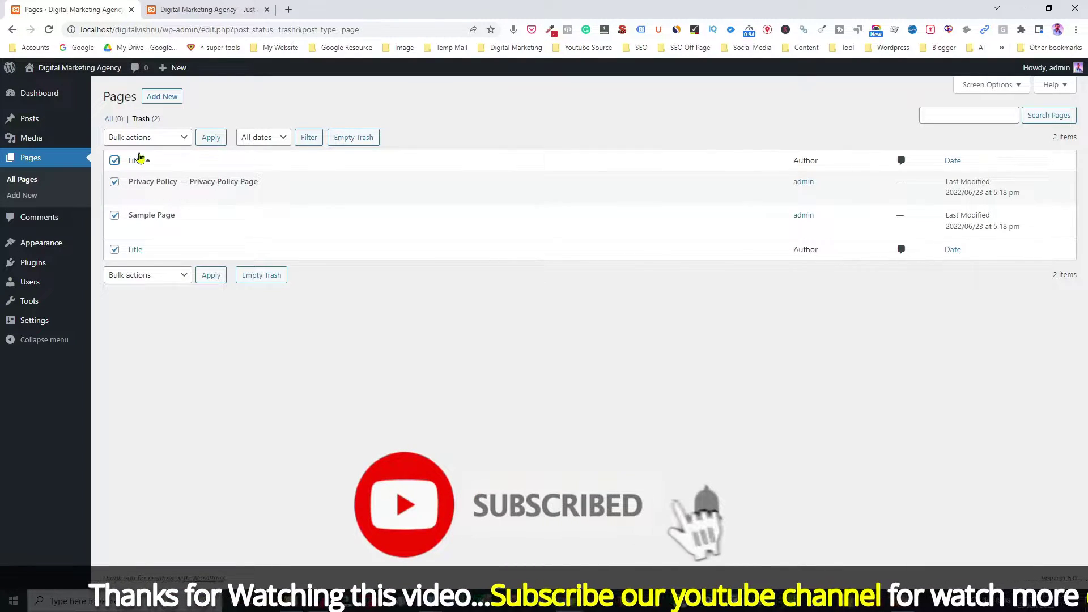
{"action": "left_click", "coordinate": [170, 138]}
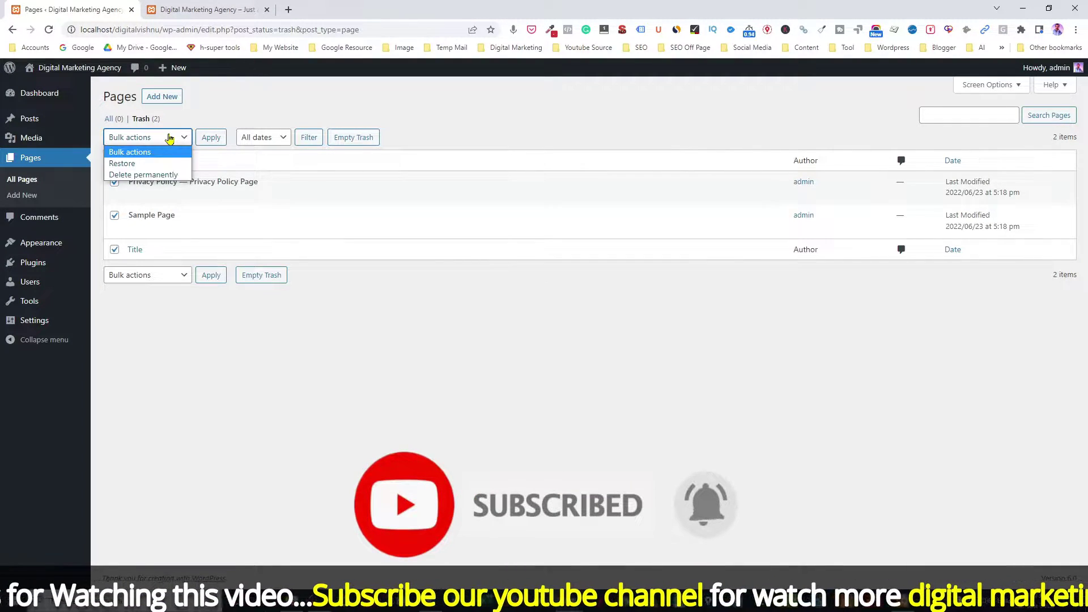
{"action": "left_click", "coordinate": [152, 175]}
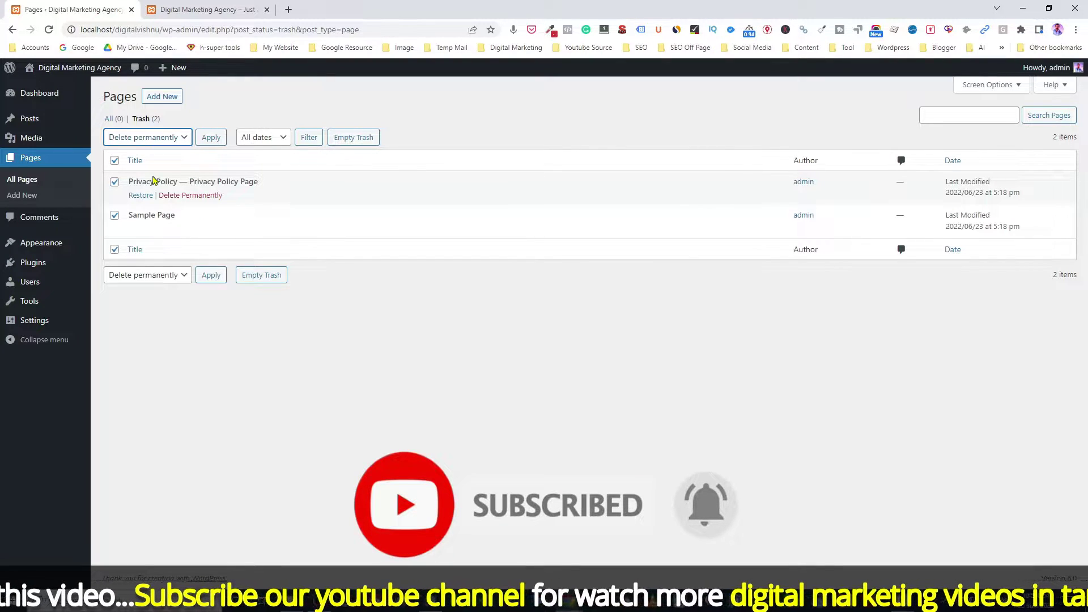
{"action": "left_click", "coordinate": [210, 137]}
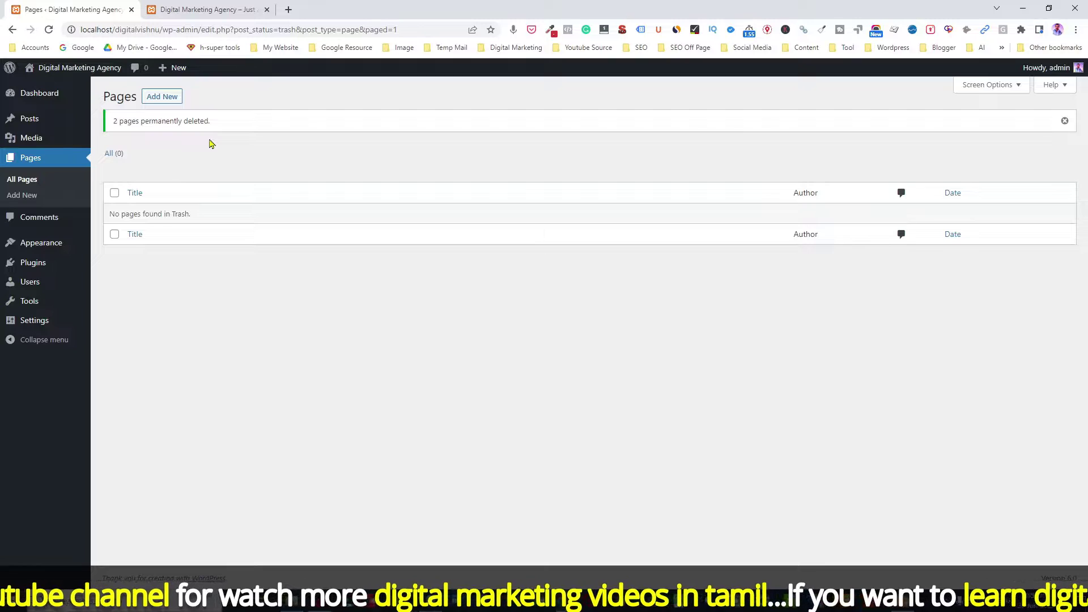
Move the "Hello world!" post to the trash and open the list of trashed posts
{"action": "left_click", "coordinate": [40, 117]}
{"action": "left_click", "coordinate": [114, 181]}
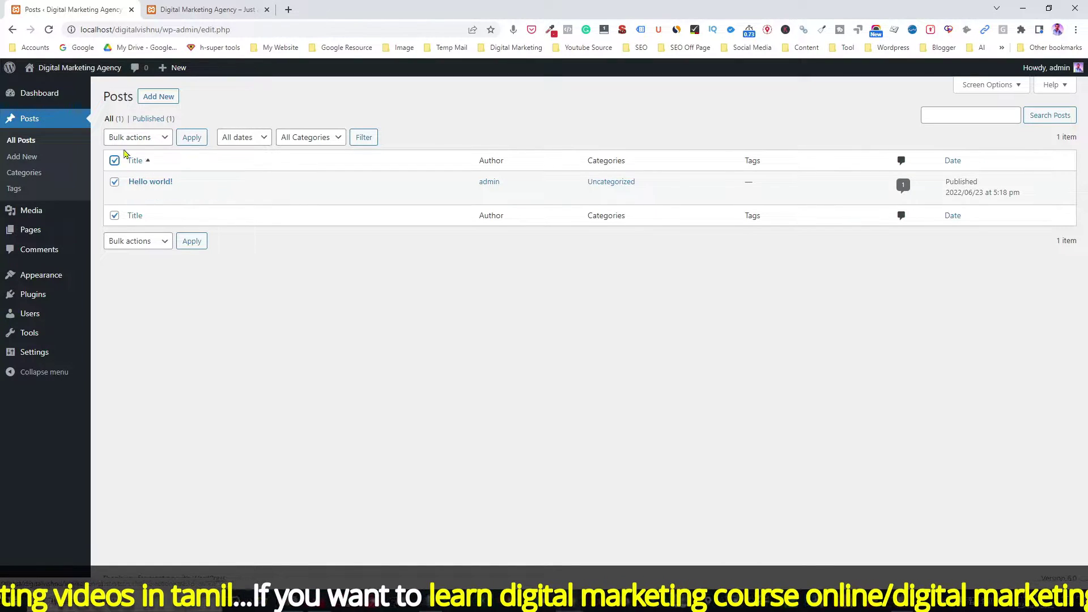
{"action": "left_click", "coordinate": [146, 139]}
{"action": "left_click", "coordinate": [134, 174]}
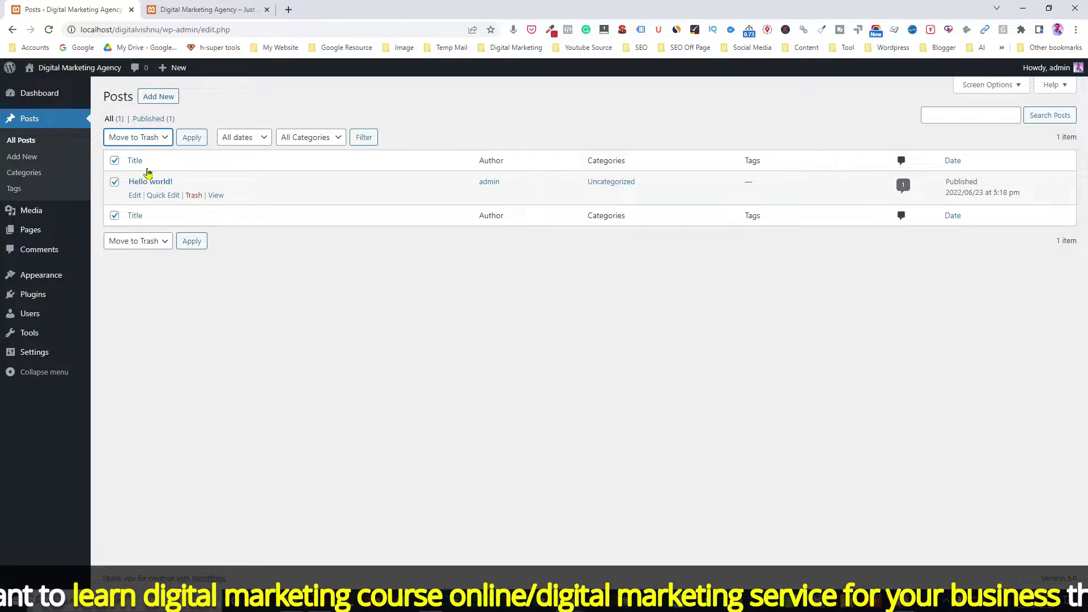
{"action": "left_click", "coordinate": [192, 139]}
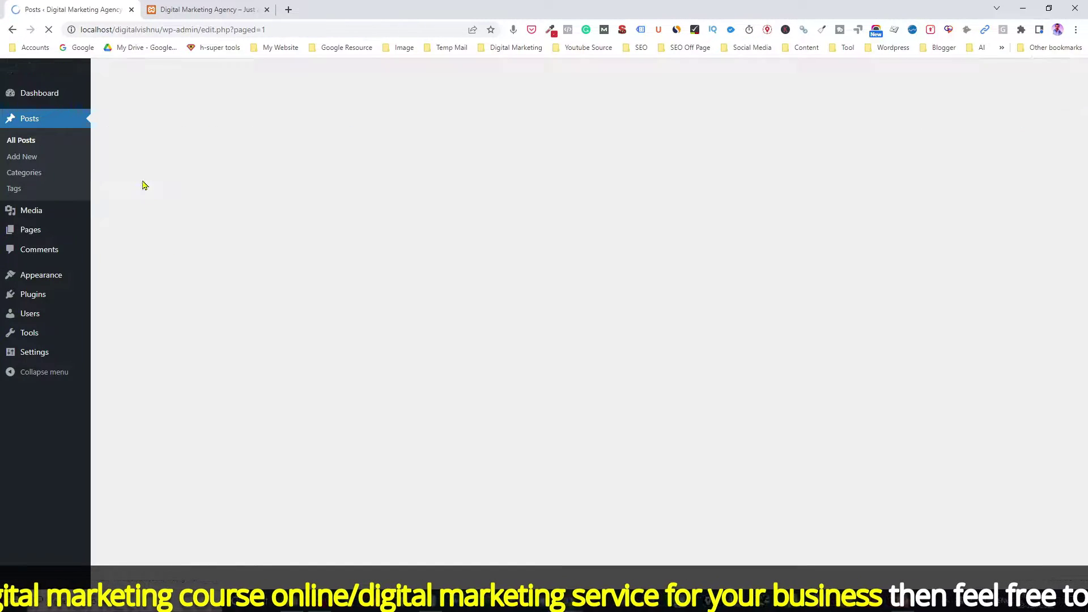
{"action": "left_click", "coordinate": [142, 155]}
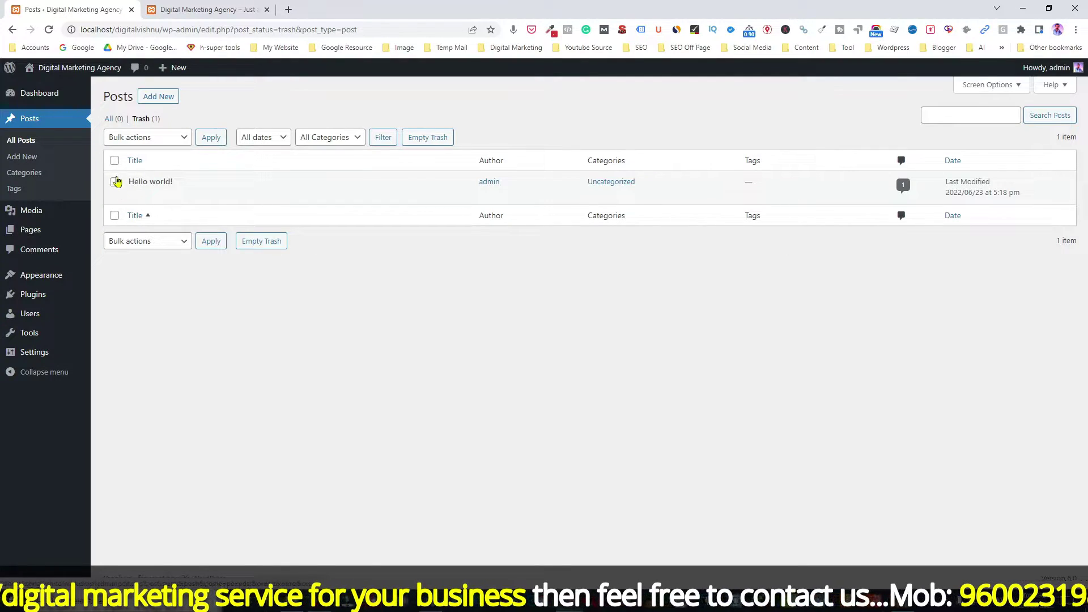
Permanently delete the trashed "Hello world!" post with a bulk action
{"action": "left_click", "coordinate": [115, 162]}
{"action": "left_click", "coordinate": [183, 139]}
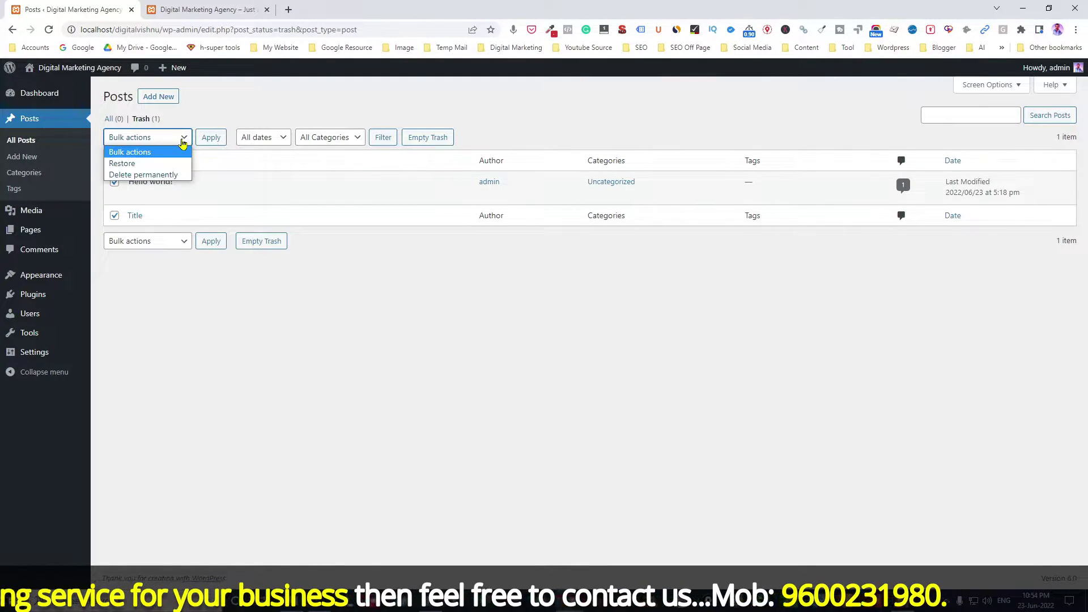
{"action": "left_click", "coordinate": [153, 173]}
{"action": "left_click", "coordinate": [210, 139]}
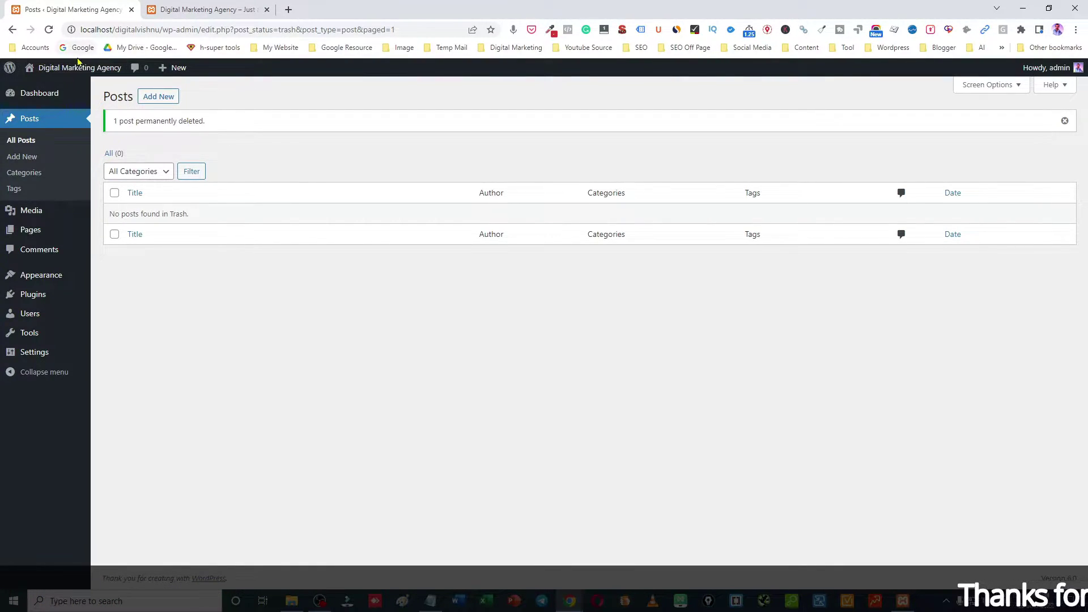
View the digitalvishnu site's front page and compare it with the home page of the localhost/mywebsite1 site
{"action": "mouse_move", "coordinate": [71, 68]}
{"action": "right_click", "coordinate": [37, 85]}
{"action": "left_click", "coordinate": [70, 94]}
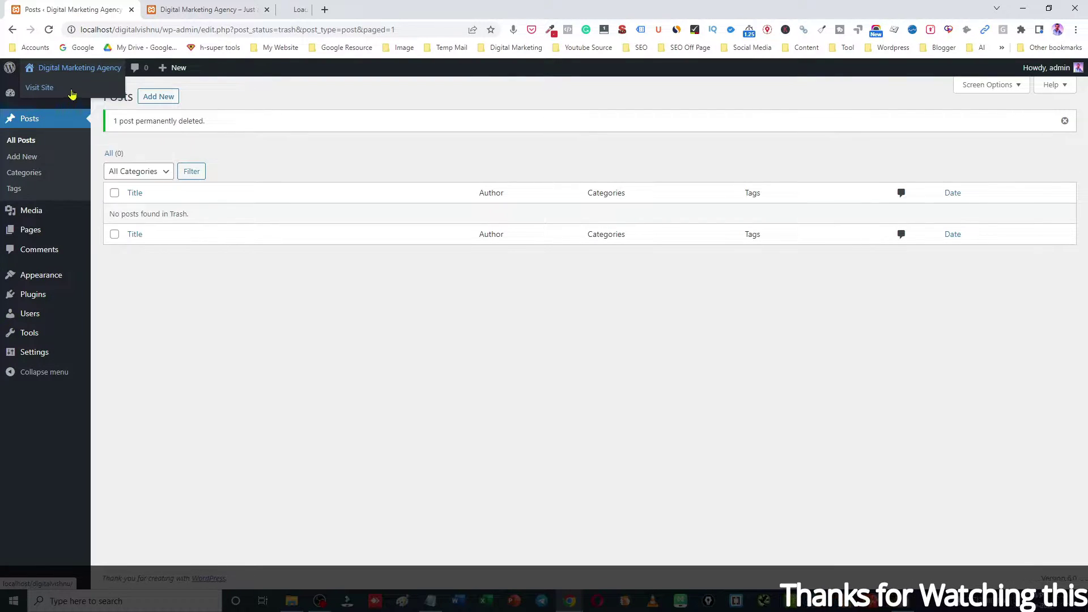
{"action": "left_click", "coordinate": [221, 7]}
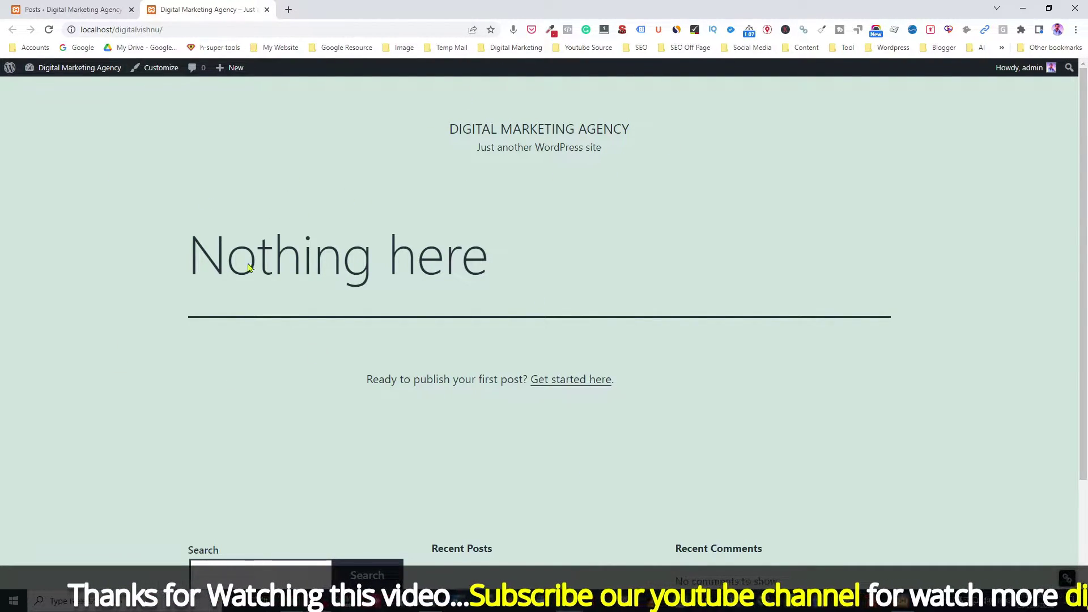
{"action": "mouse_move", "coordinate": [569, 600]}
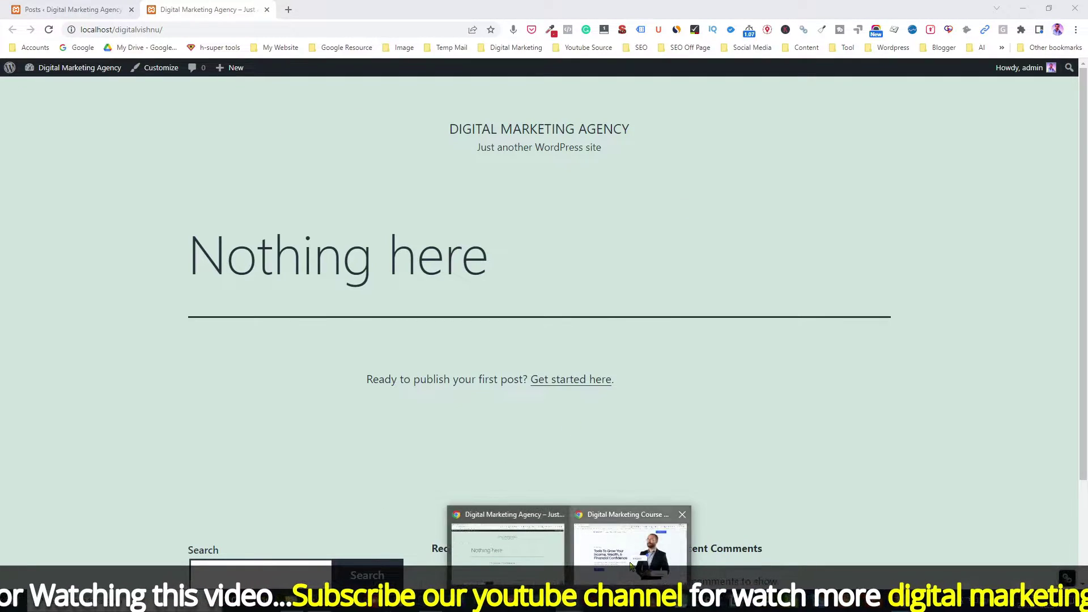
{"action": "left_click", "coordinate": [629, 525]}
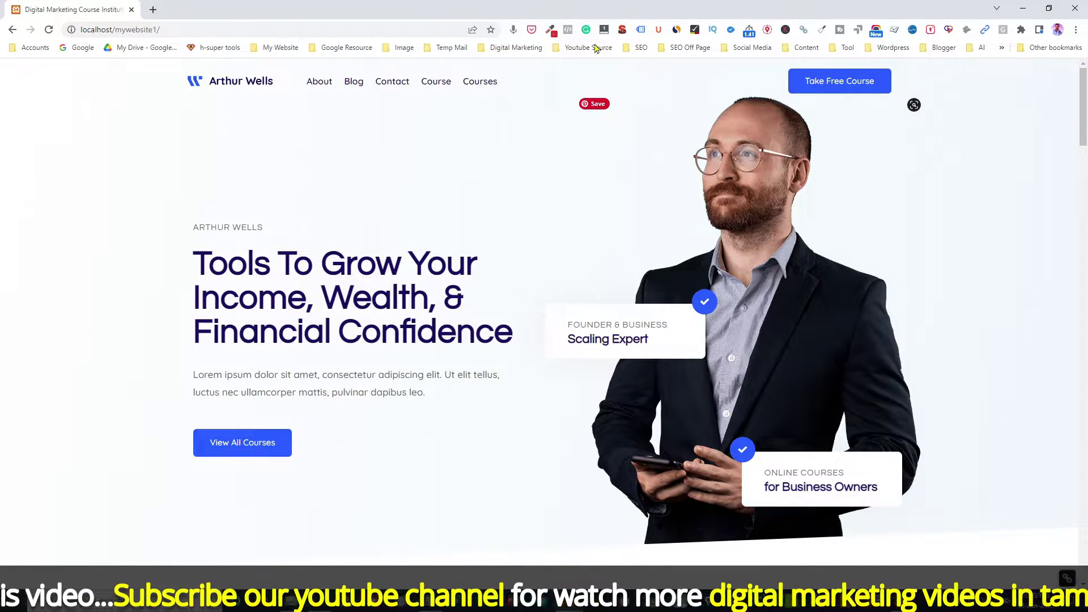
{"action": "left_click", "coordinate": [1023, 8]}
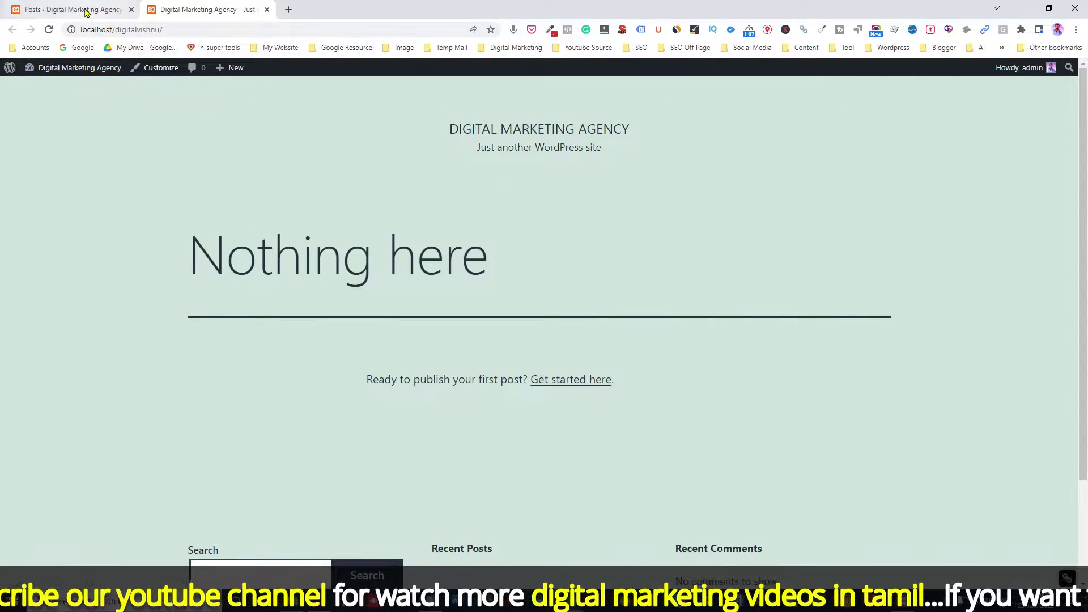
Return to the site's admin area and open the page for adding a new theme
{"action": "left_click", "coordinate": [85, 10]}
{"action": "mouse_move", "coordinate": [47, 281]}
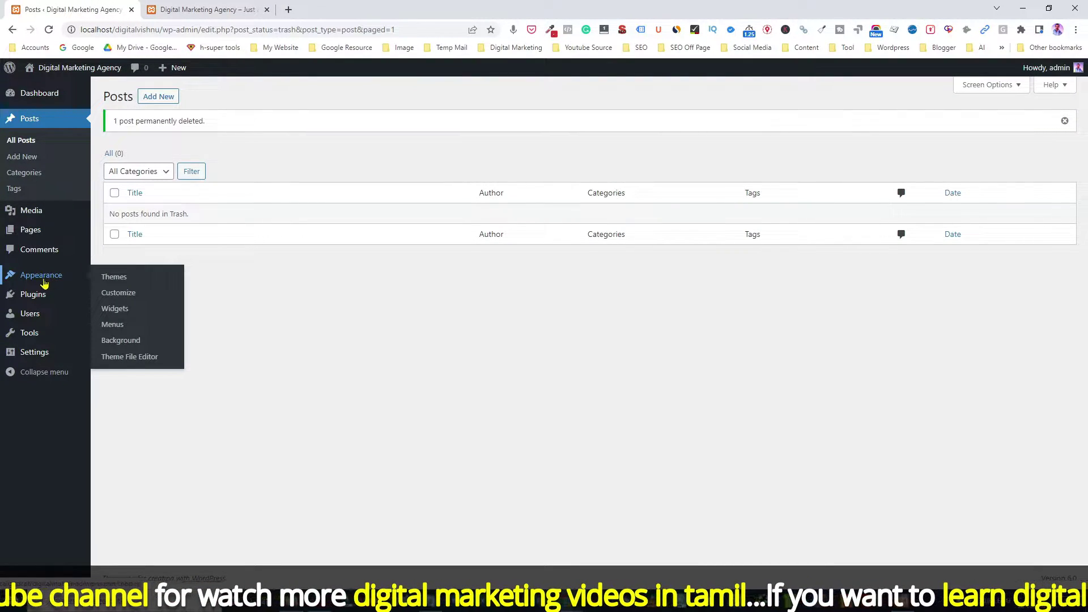
{"action": "right_click", "coordinate": [121, 284]}
{"action": "left_click", "coordinate": [139, 279]}
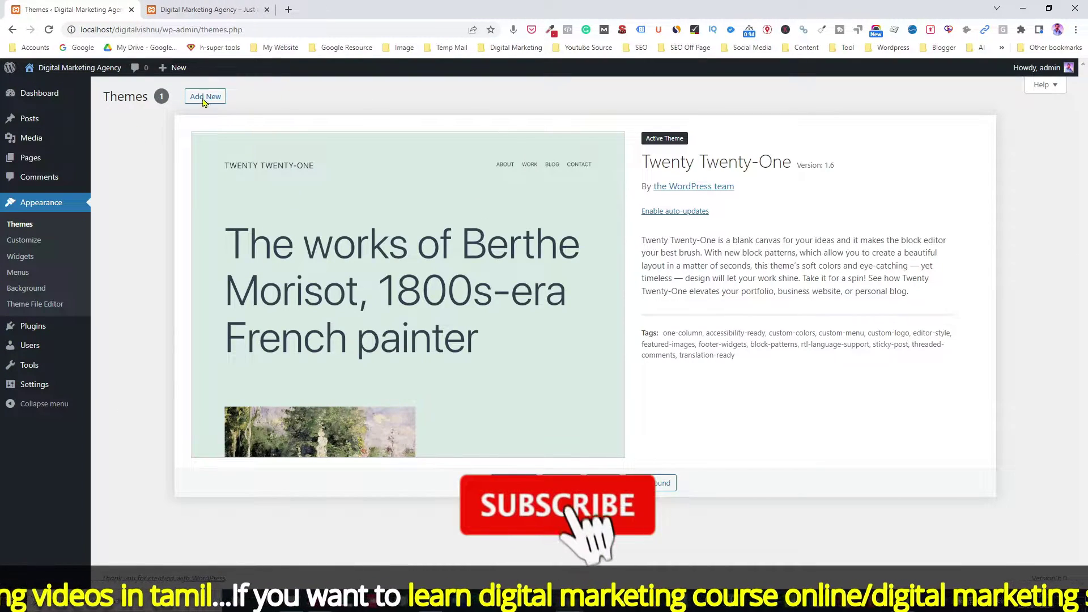
{"action": "left_click", "coordinate": [210, 99]}
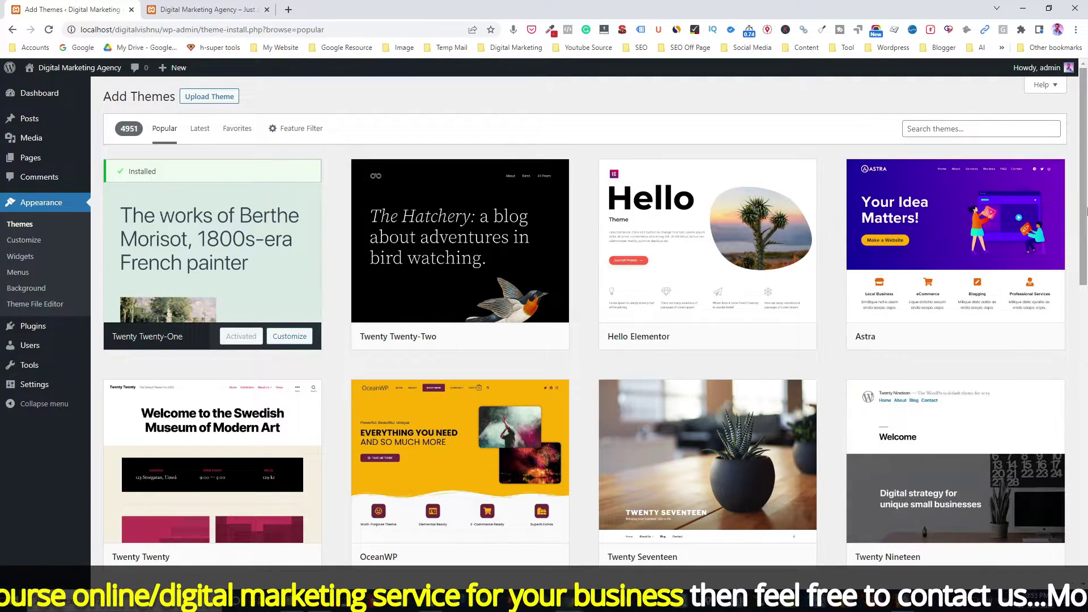
Browse the available themes and look through the Popular collection down to the Kadence theme
{"action": "scroll", "coordinate": [1083, 227], "scroll_direction": "down", "scroll_amount": 2}
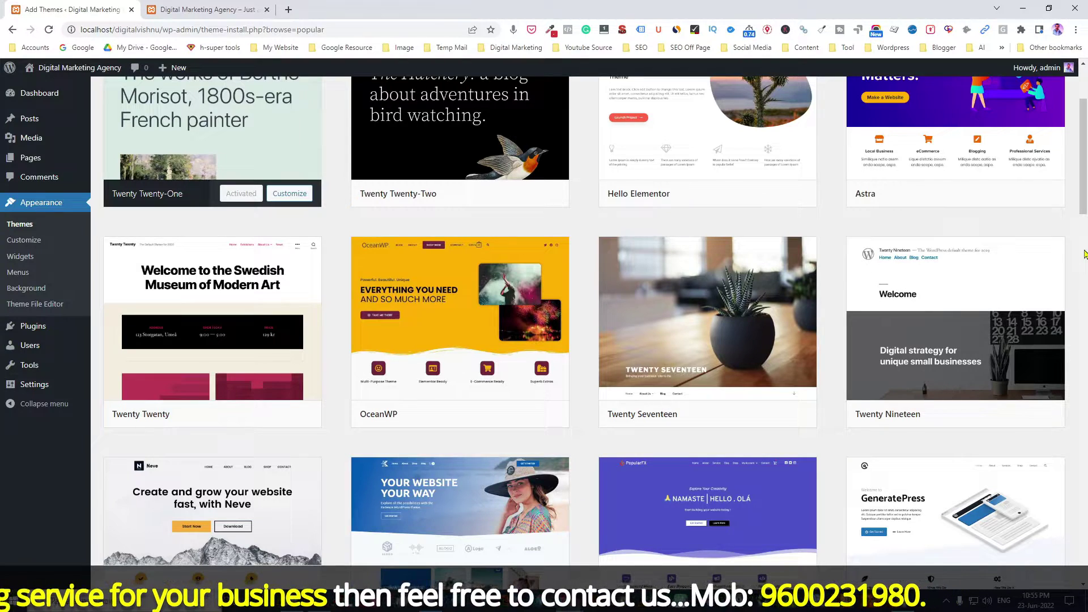
{"action": "scroll", "coordinate": [1084, 222], "scroll_direction": "down", "scroll_amount": 2}
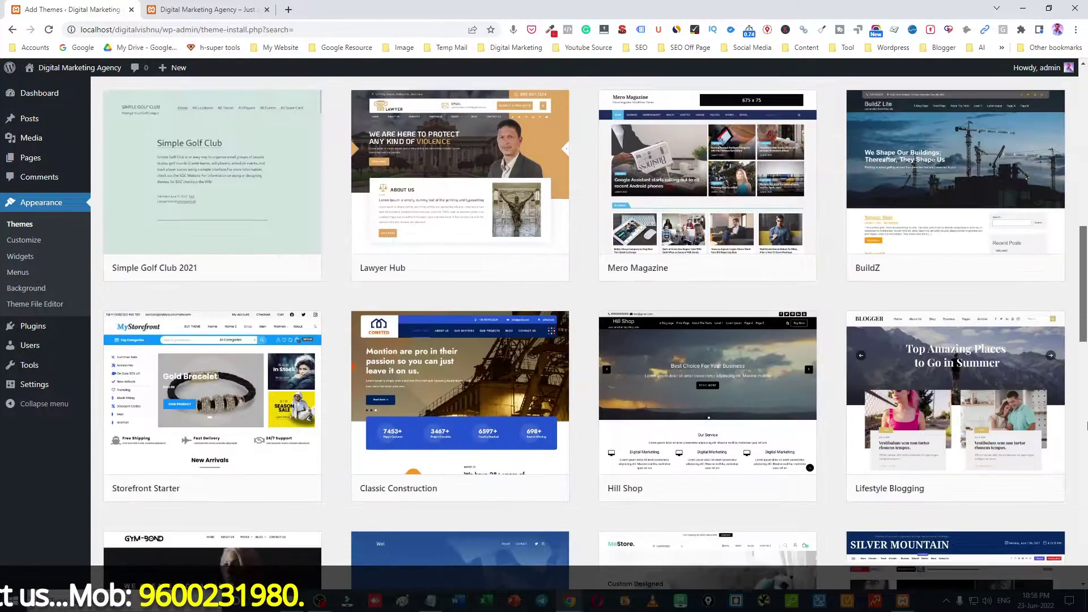
{"action": "scroll", "coordinate": [1051, 244], "scroll_direction": "up", "scroll_amount": 15}
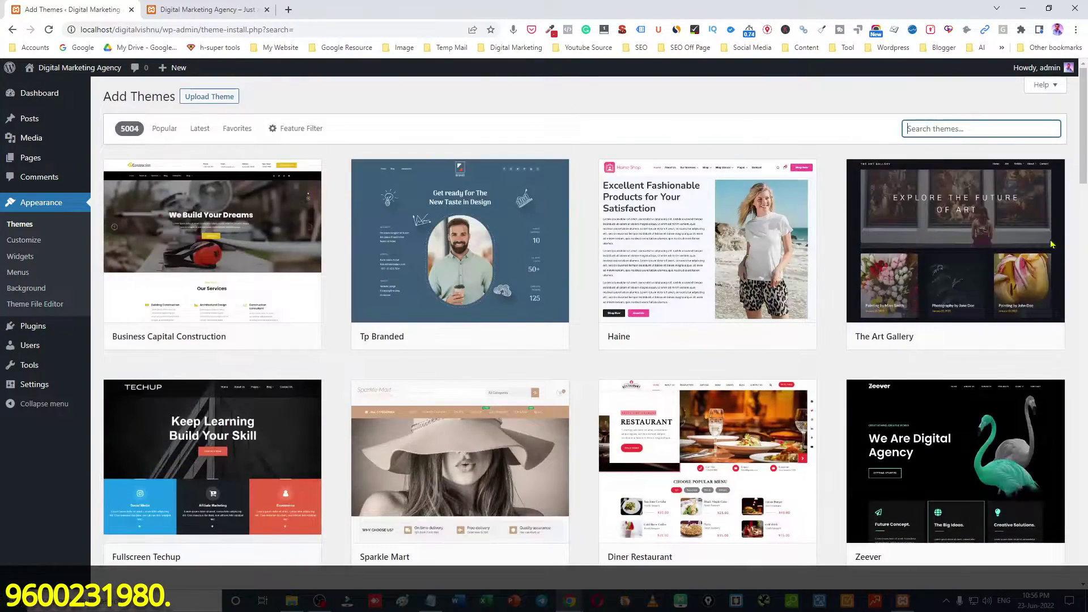
{"action": "left_click", "coordinate": [161, 130]}
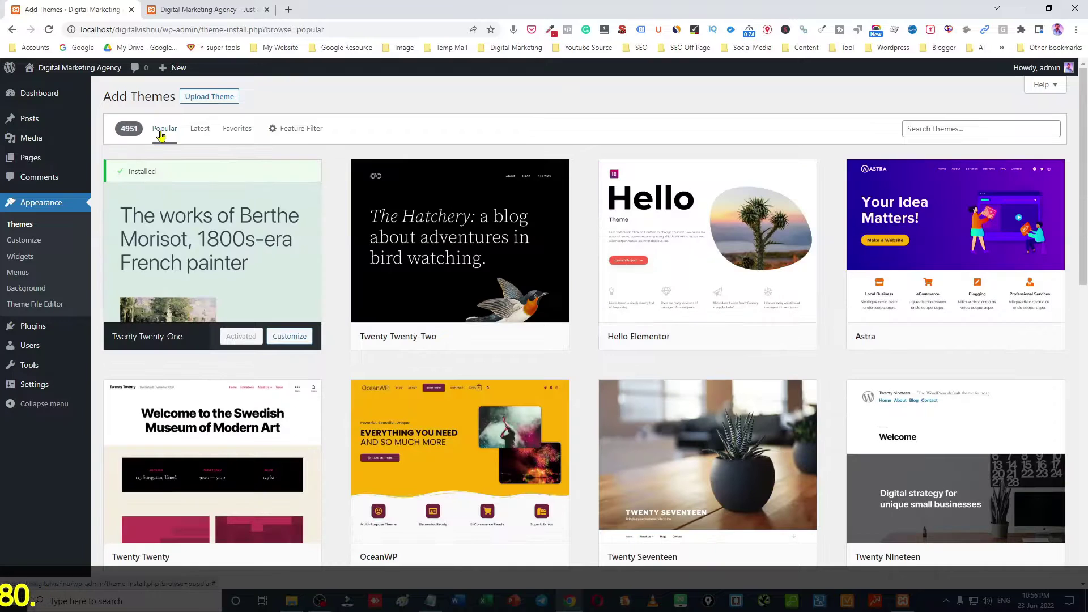
{"action": "mouse_move", "coordinate": [260, 232]}
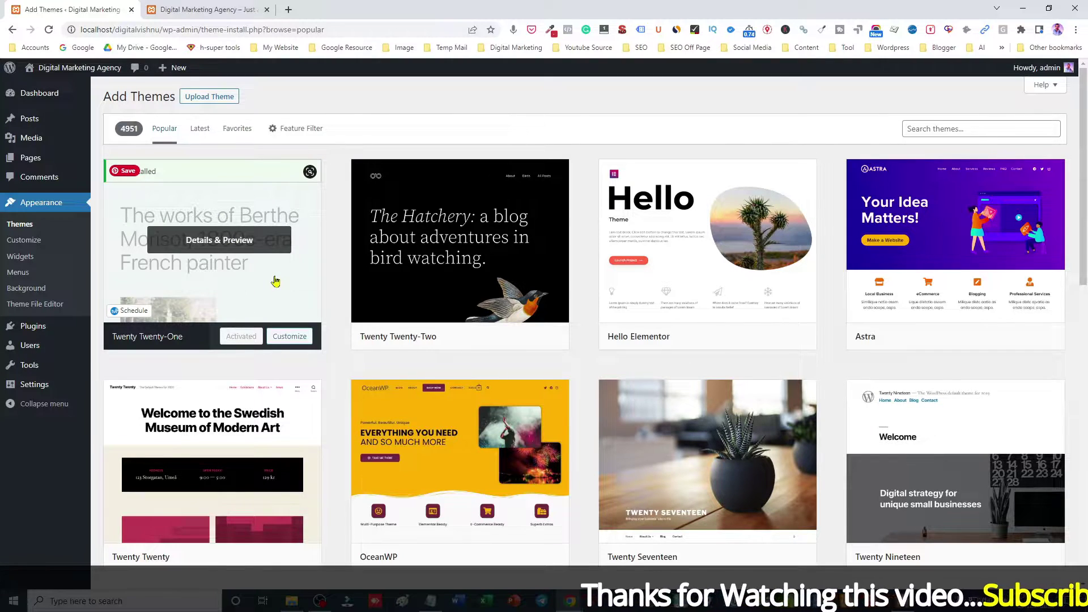
{"action": "scroll", "coordinate": [275, 281], "scroll_direction": "down", "scroll_amount": 1}
{"action": "mouse_move", "coordinate": [933, 225]}
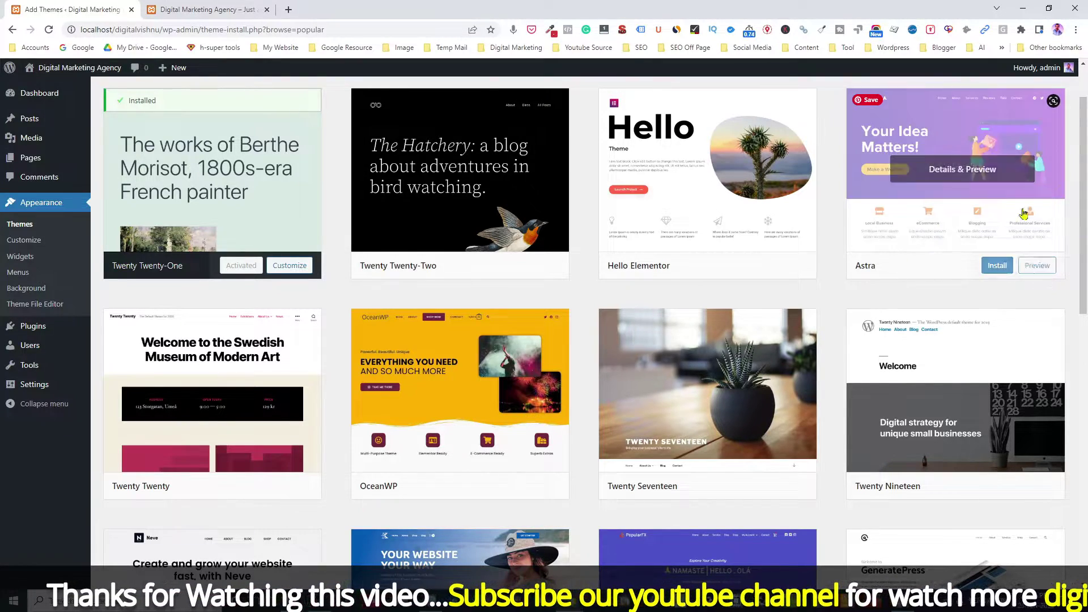
{"action": "left_click_drag", "start_coordinate": [1084, 258], "coordinate": [1086, 320]}
{"action": "mouse_move", "coordinate": [383, 475]}
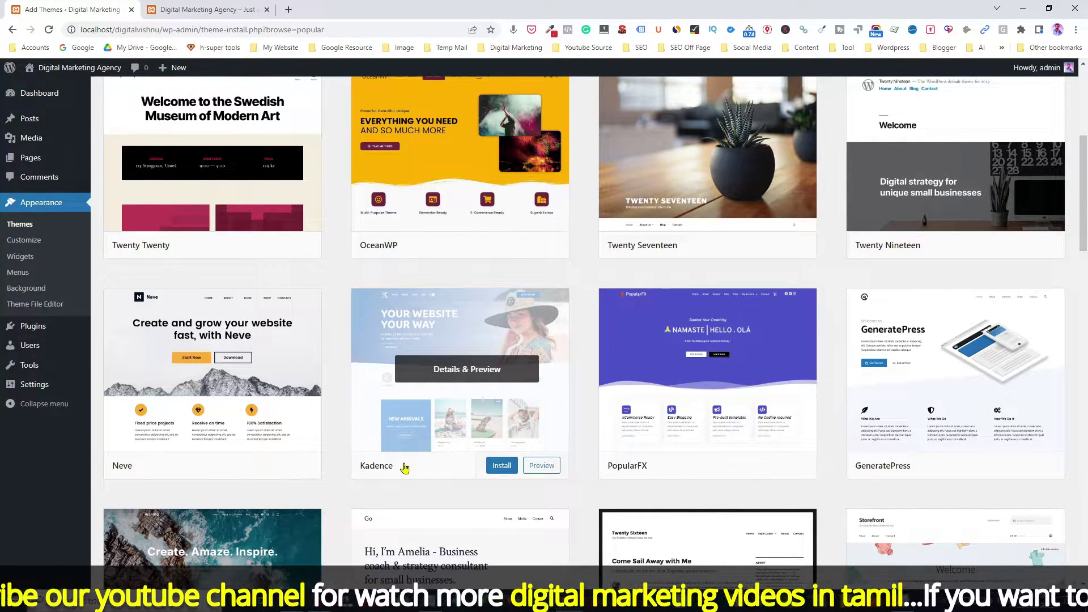
Install the Kadence theme from its preview and check it in the list of installed themes
{"action": "left_click", "coordinate": [418, 336]}
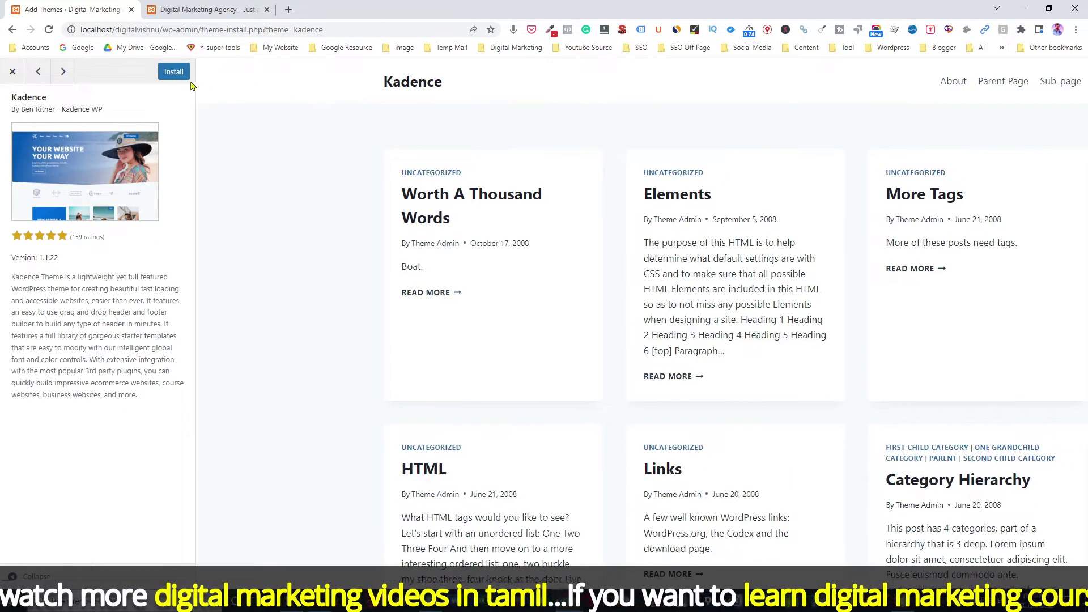
{"action": "left_click", "coordinate": [174, 72]}
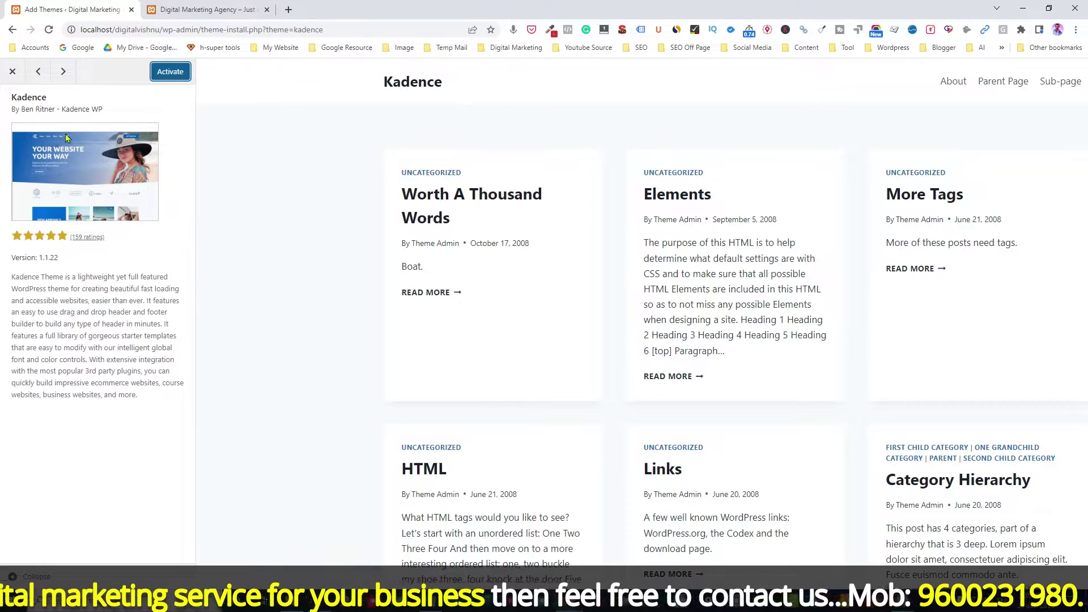
{"action": "left_click", "coordinate": [13, 71]}
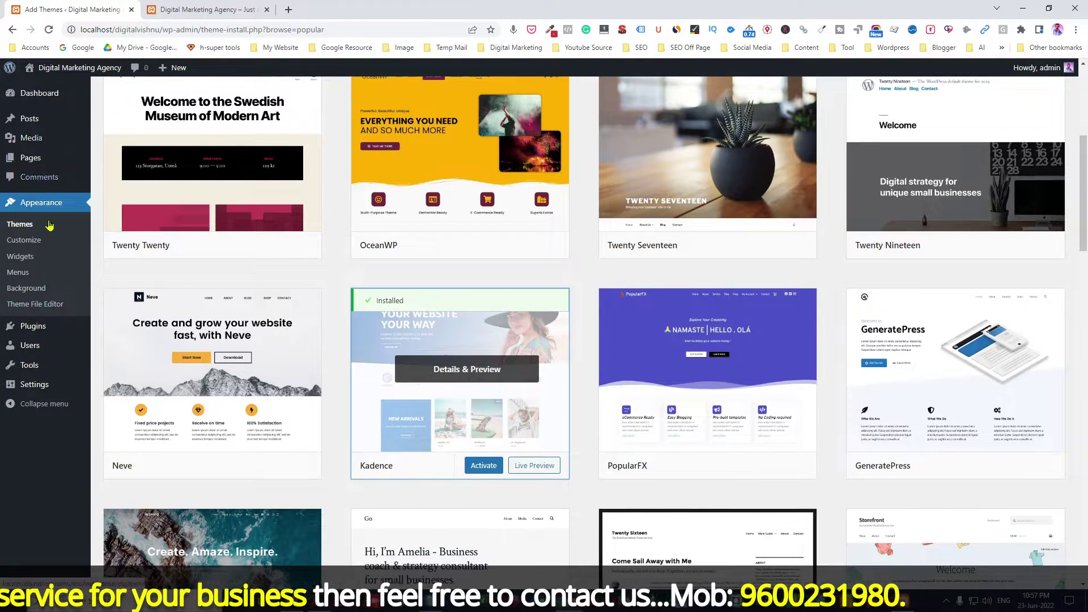
{"action": "left_click", "coordinate": [26, 227]}
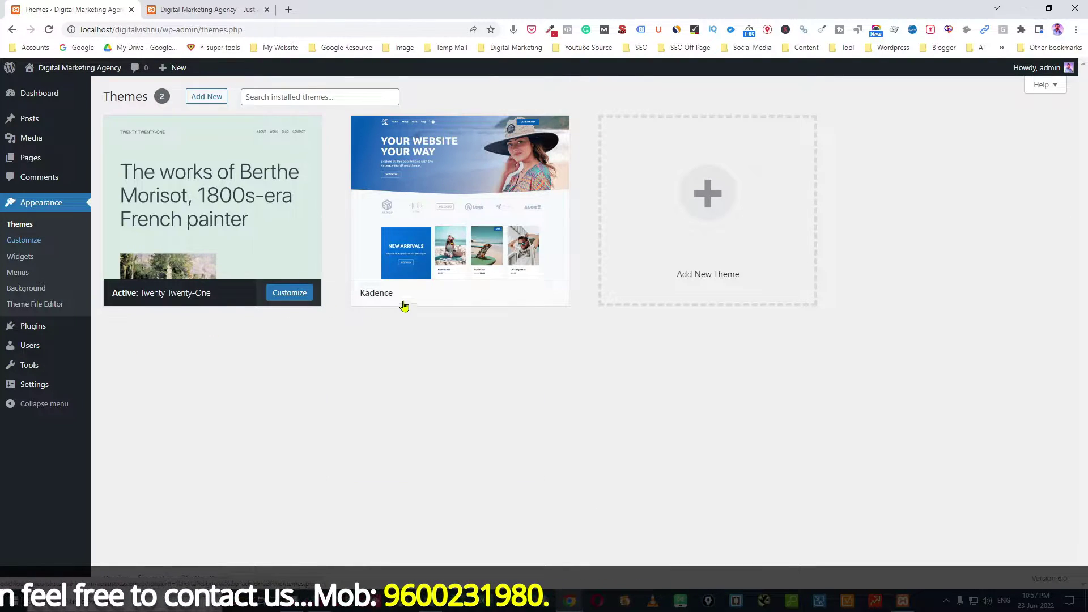
{"action": "mouse_move", "coordinate": [378, 302]}
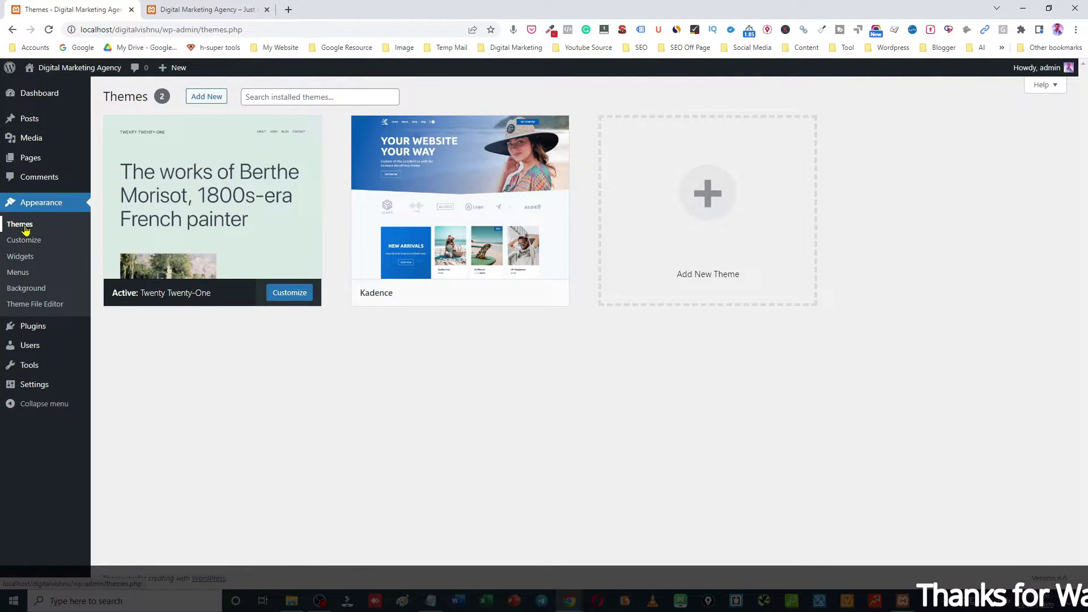
{"action": "mouse_move", "coordinate": [238, 138]}
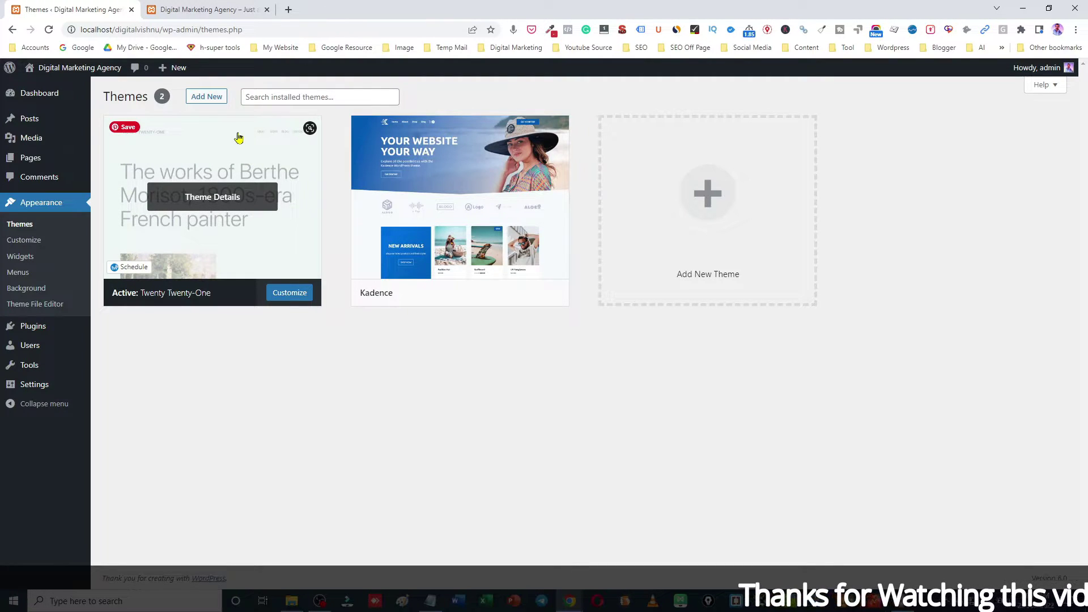
{"action": "mouse_move", "coordinate": [423, 222]}
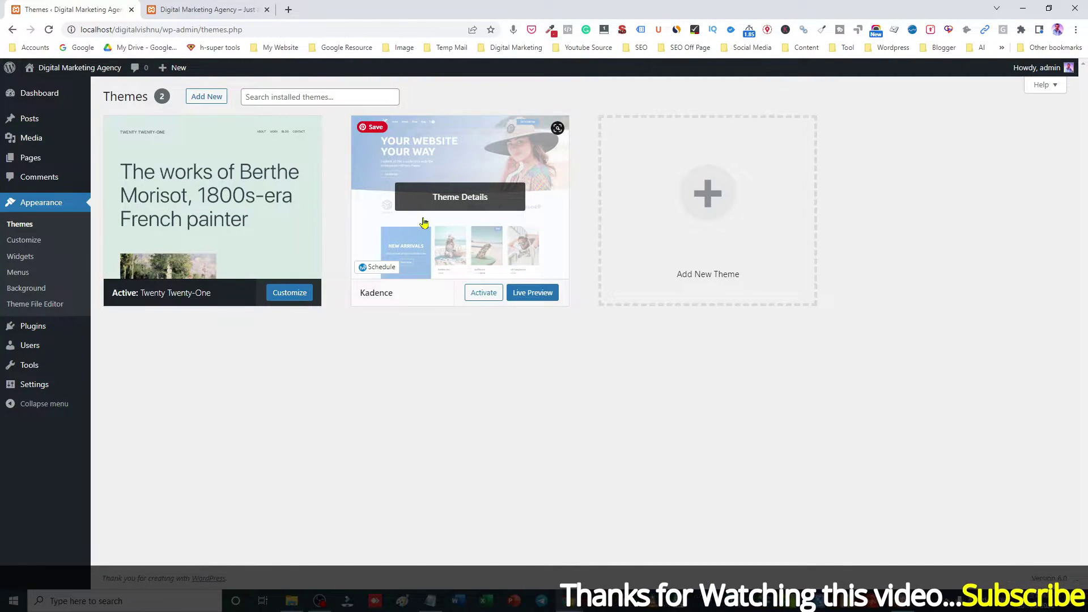
Open wordpress.org in a new browser tab and go to its theme directory
{"action": "left_click", "coordinate": [289, 10]}
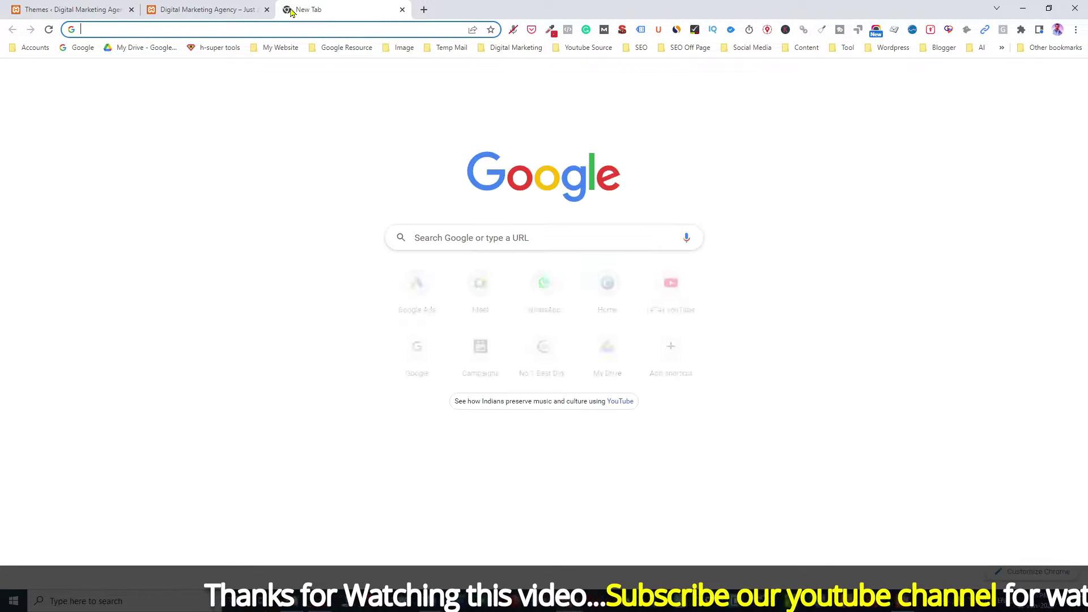
{"action": "type", "text": "wor"}
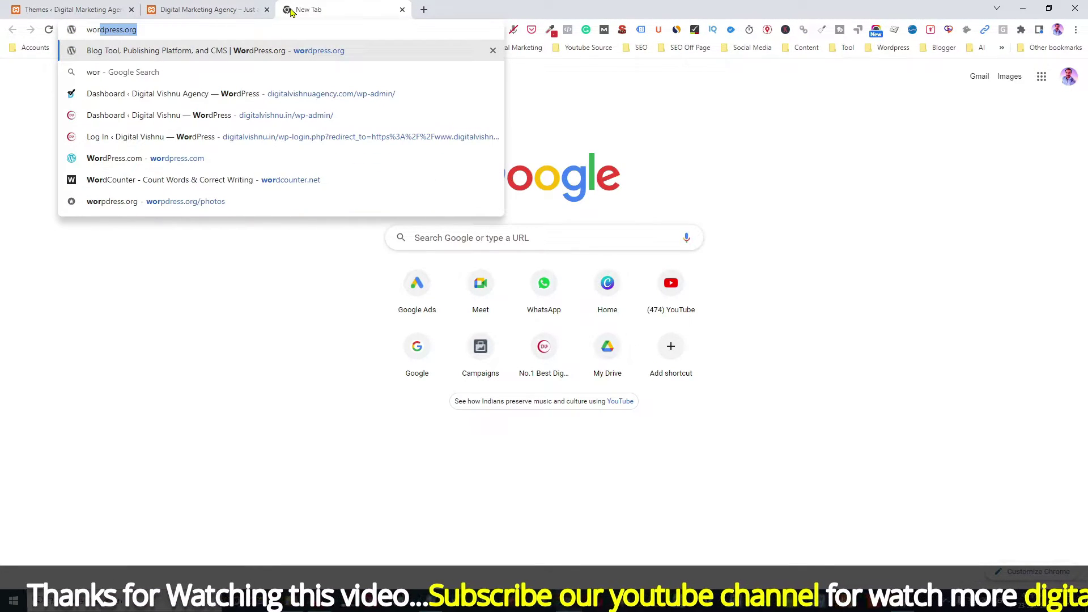
{"action": "type", "text": "dpress"}
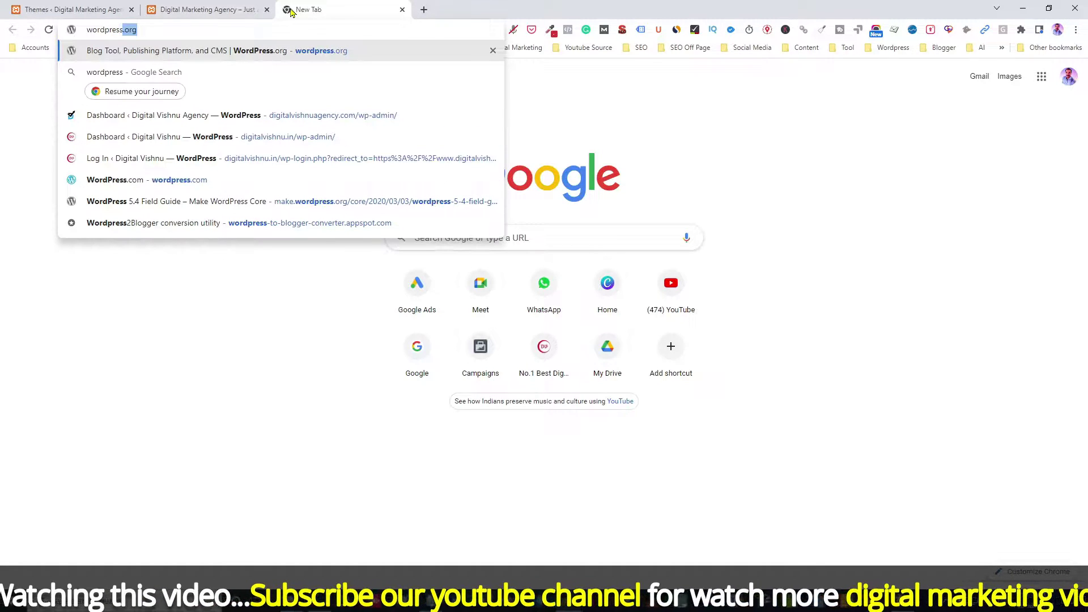
{"action": "type", "text": ".org"}
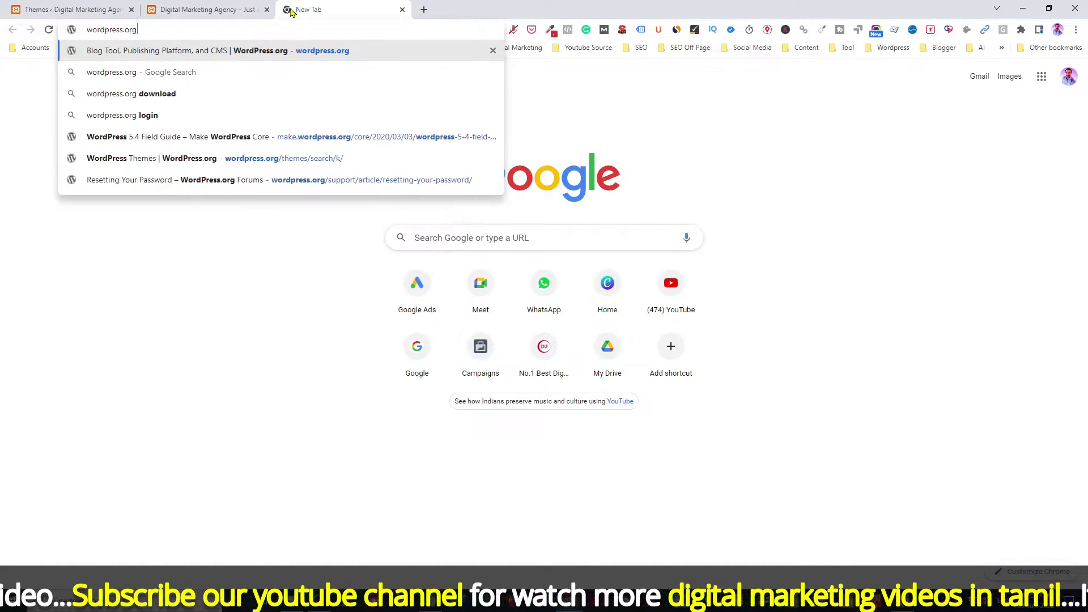
{"action": "key", "text": "Return"}
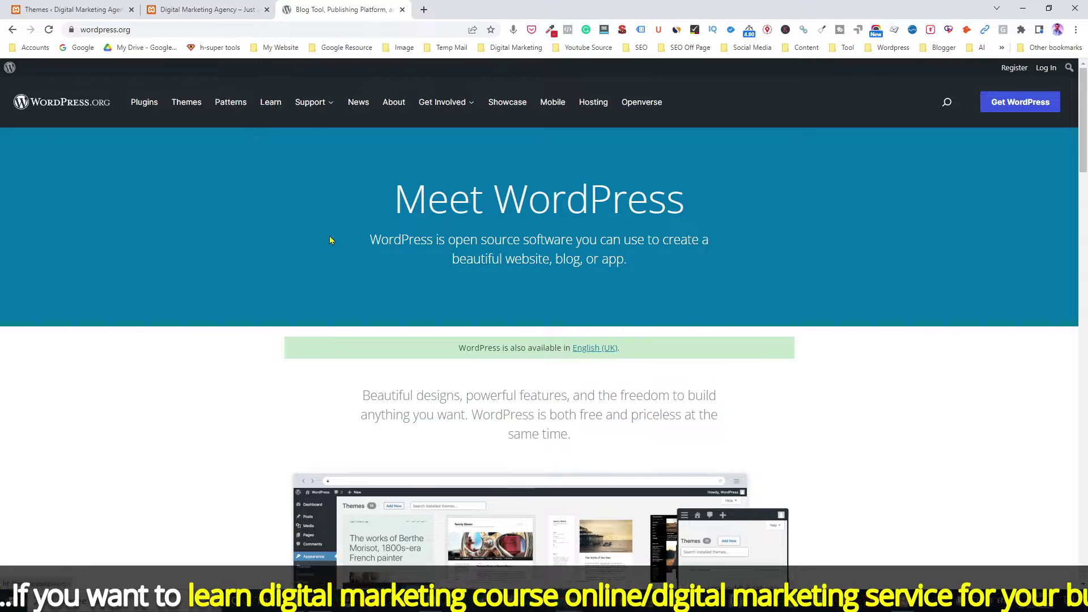
{"action": "left_click", "coordinate": [191, 108]}
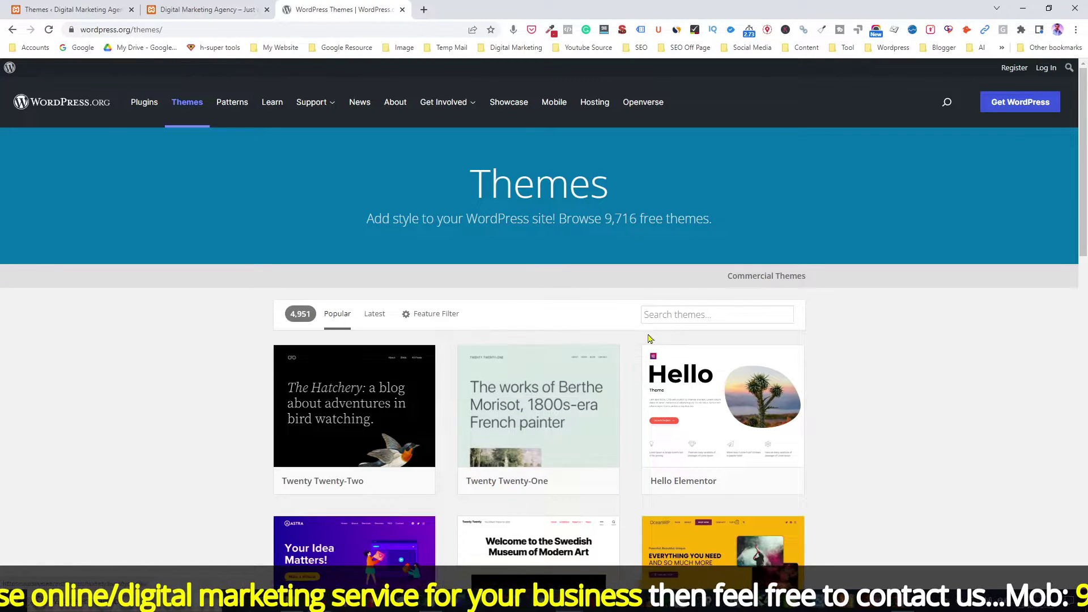
Search the theme directory for "kadence" and download the Kadence theme as kadence.1.1.22.zip
{"action": "left_click", "coordinate": [669, 317]}
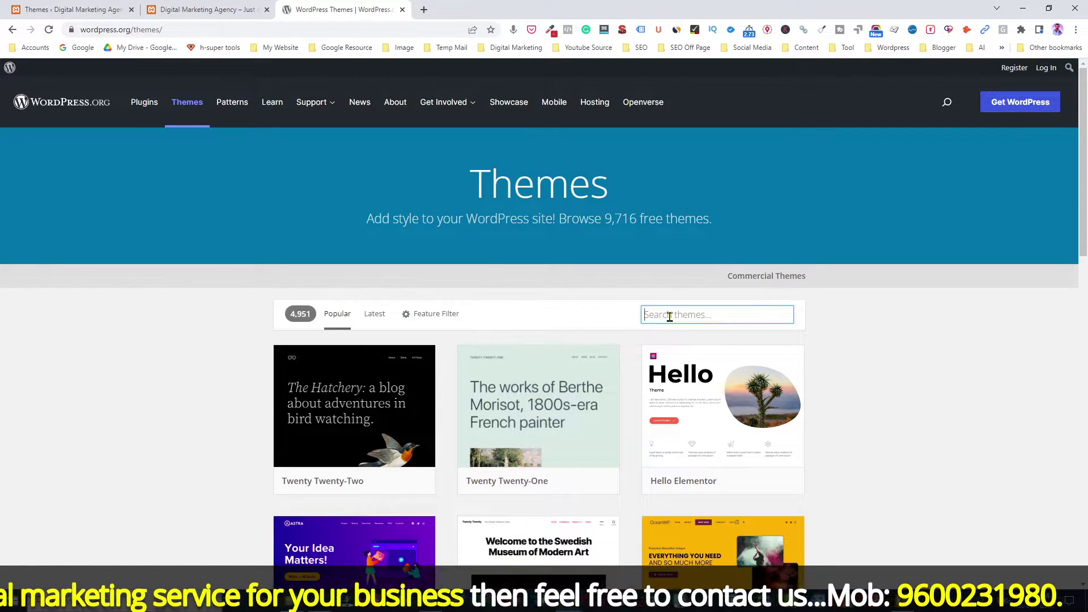
{"action": "type", "text": "kad"}
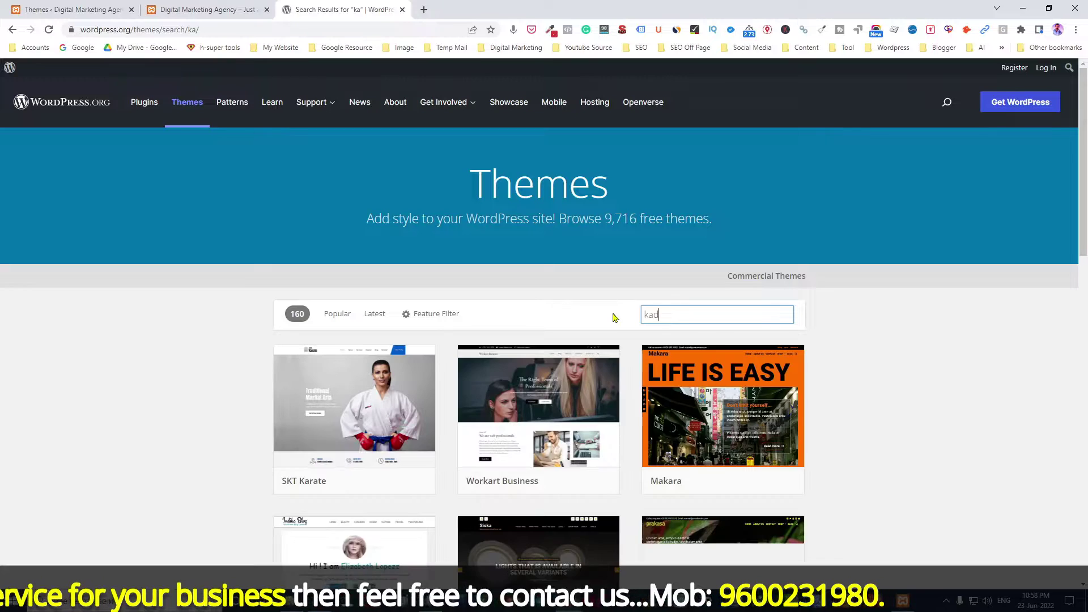
{"action": "type", "text": "ence"}
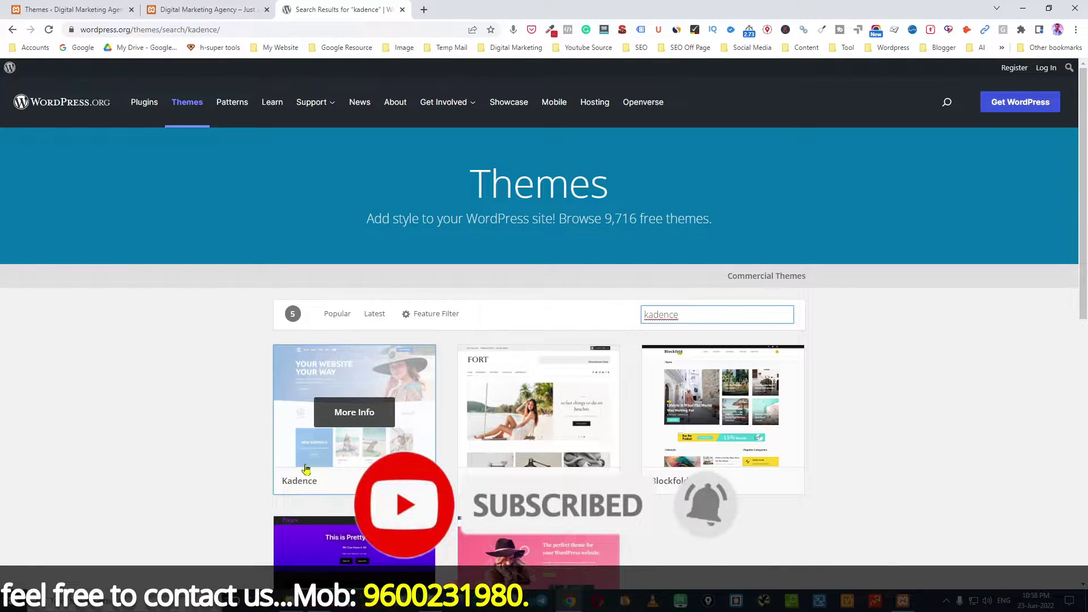
{"action": "left_click", "coordinate": [399, 482]}
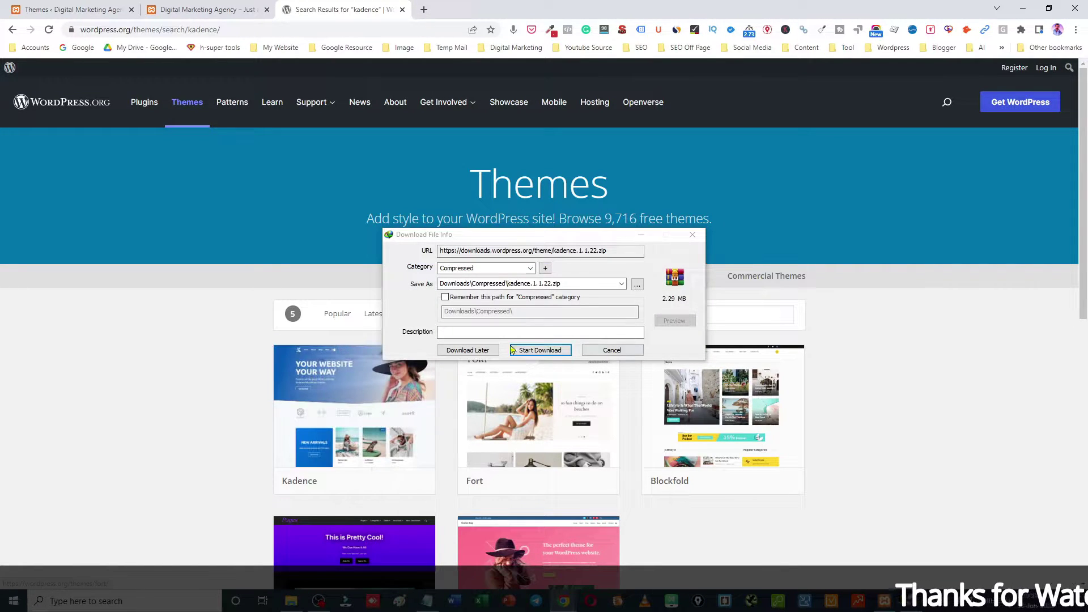
{"action": "left_click", "coordinate": [540, 350]}
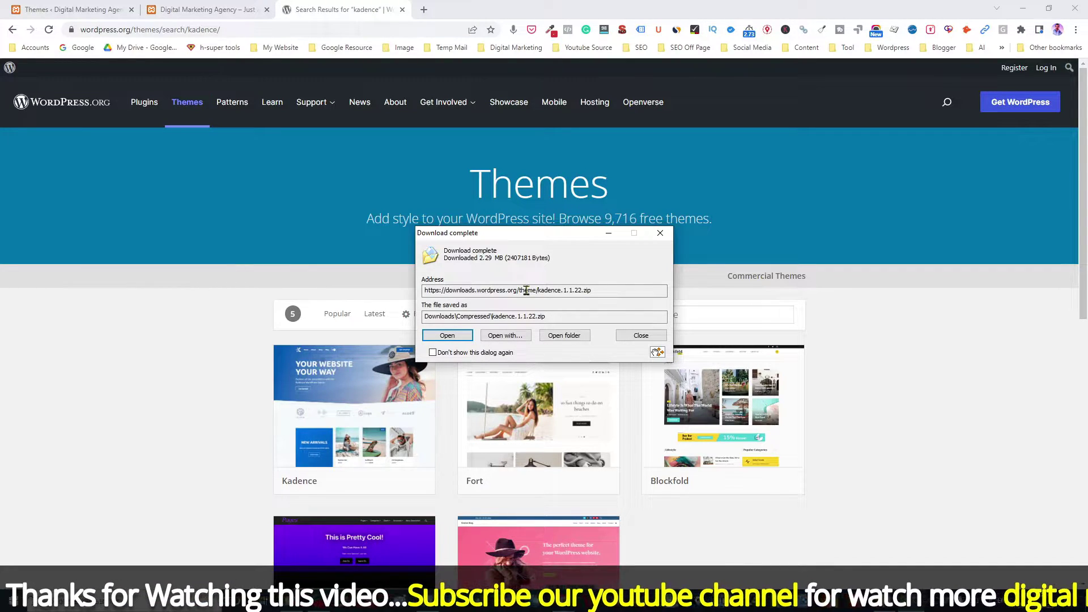
Show the downloaded kadence.1.1.22 archive in its folder, and open the theme upload form in the WordPress dashboard
{"action": "left_click", "coordinate": [554, 339]}
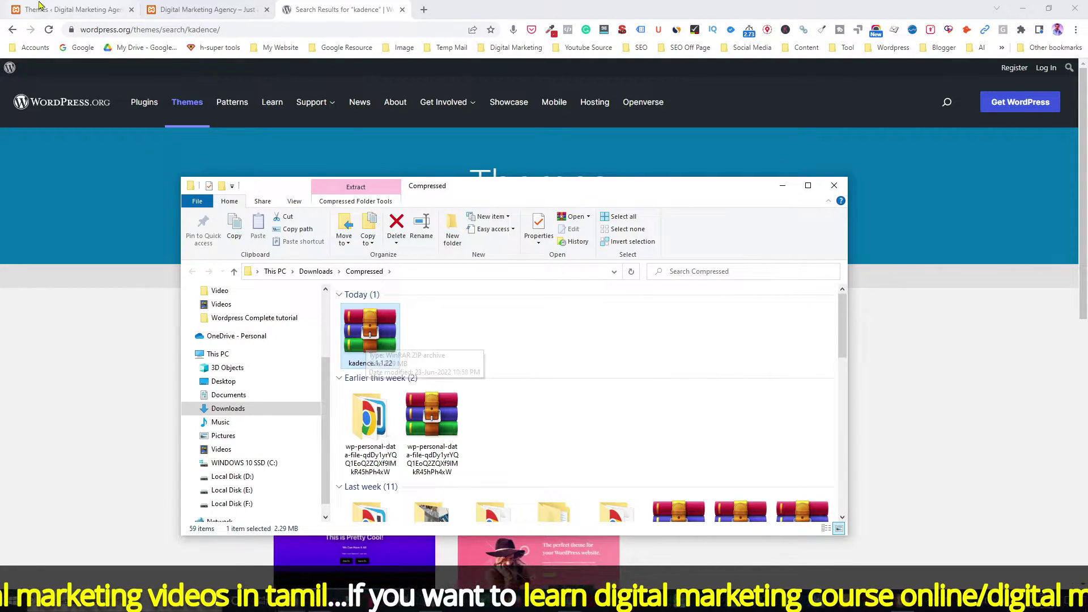
{"action": "key", "text": "alt+Tab"}
{"action": "left_click", "coordinate": [74, 10]}
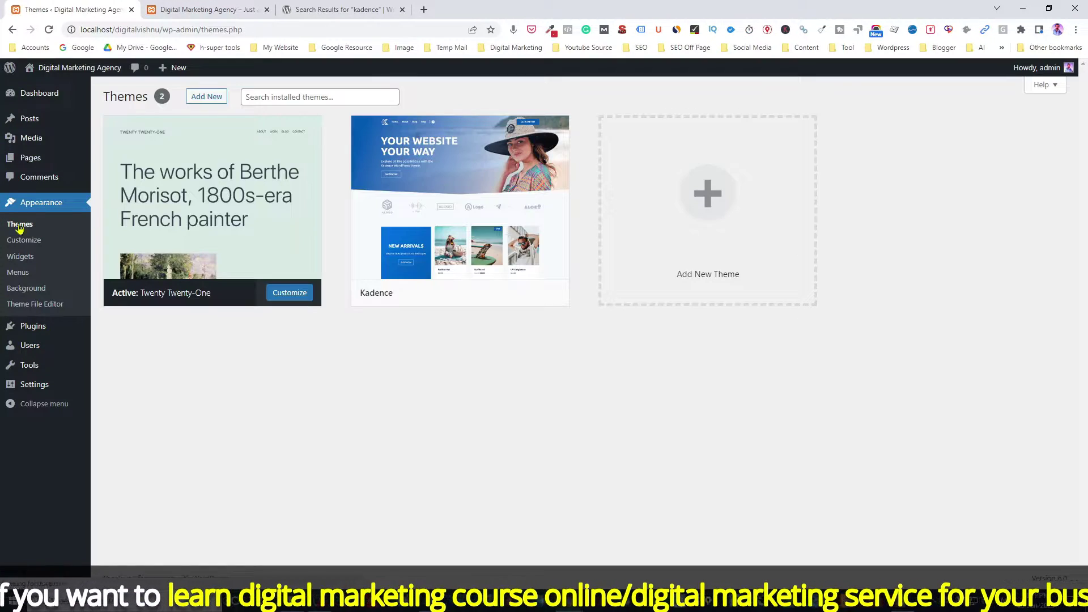
{"action": "left_click", "coordinate": [207, 98]}
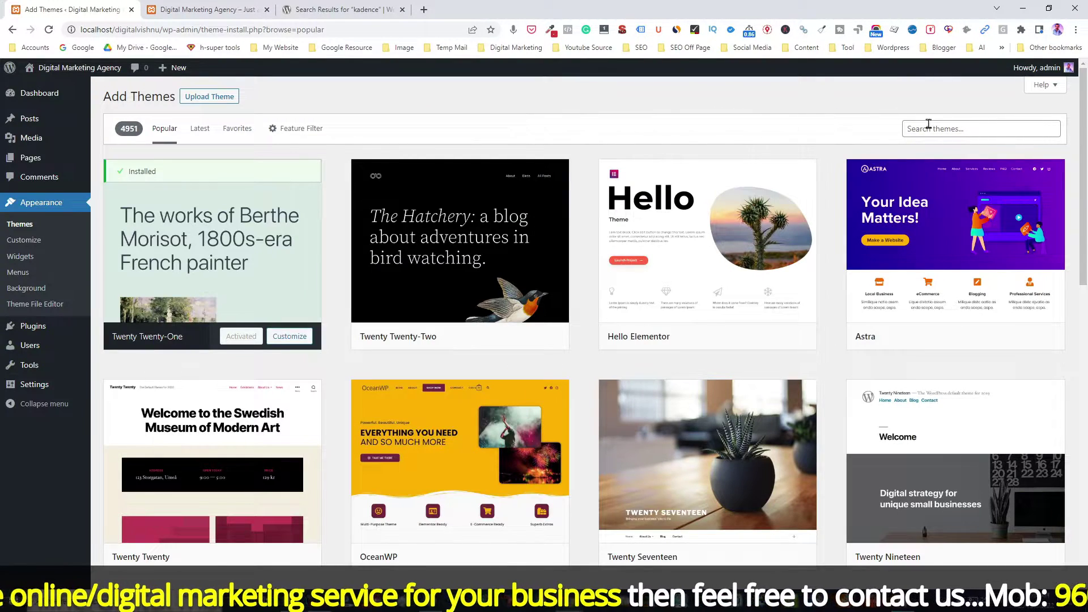
{"action": "left_click", "coordinate": [207, 101]}
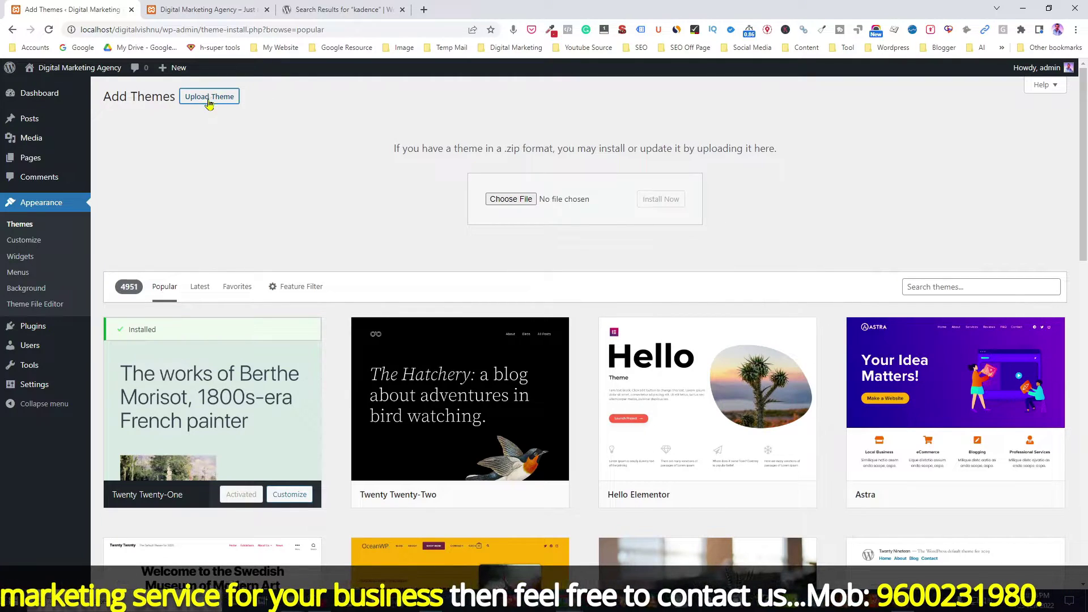
Upload and install kadence.1.1.22.zip from Downloads\Compressed, and check it in the list of installed themes
{"action": "left_click", "coordinate": [509, 198]}
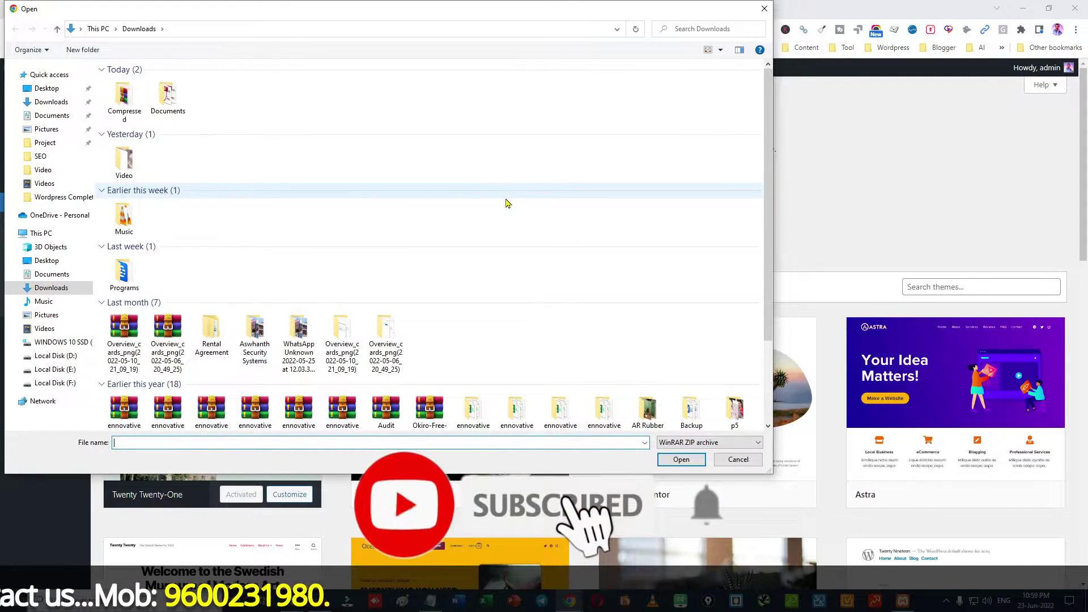
{"action": "double_click", "coordinate": [124, 99]}
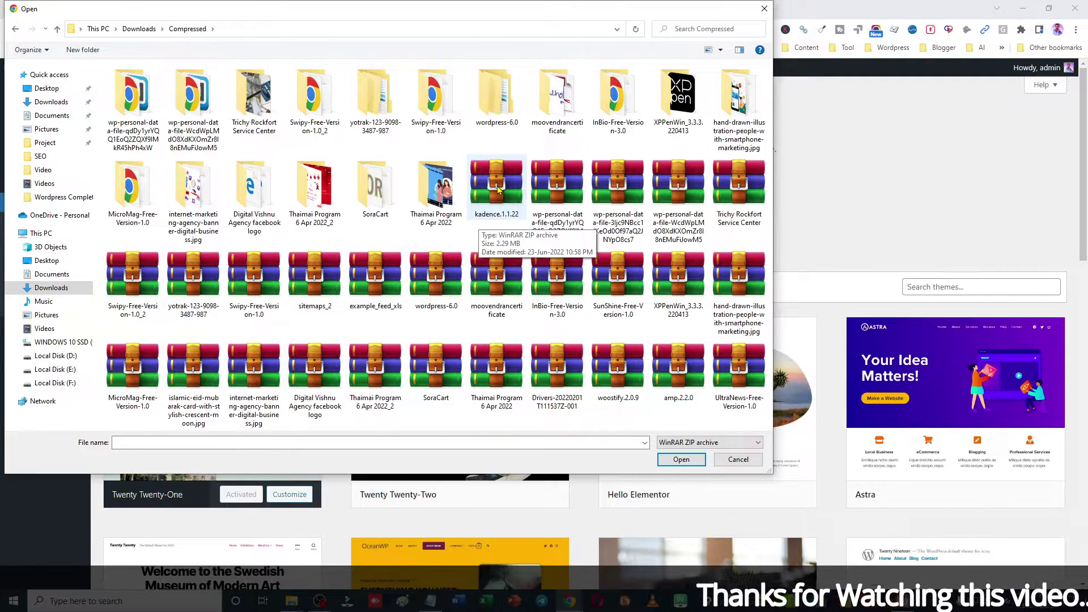
{"action": "left_click", "coordinate": [506, 216]}
{"action": "left_click", "coordinate": [682, 461]}
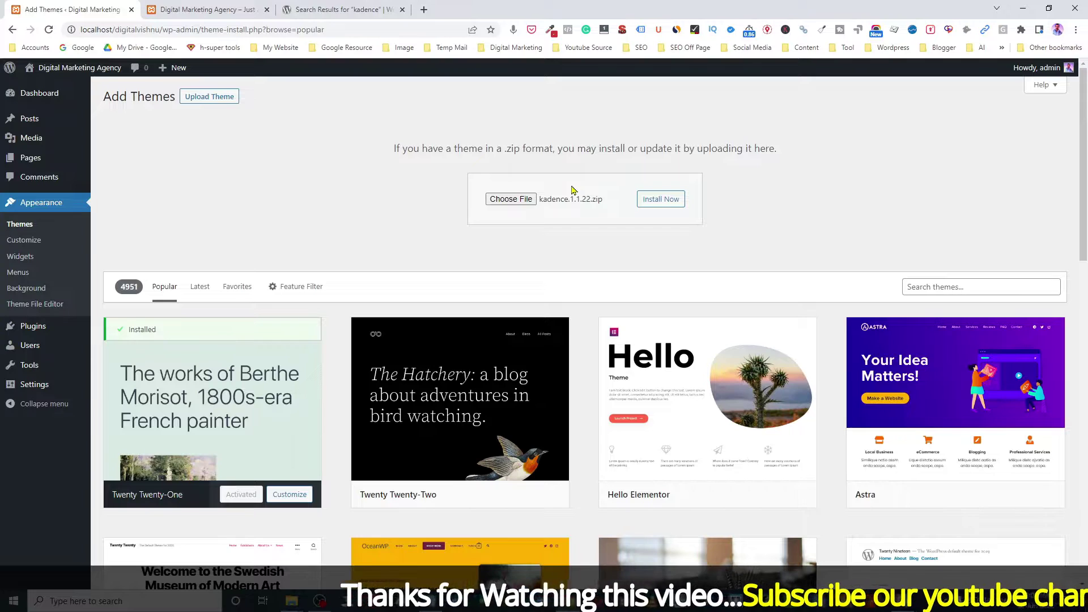
{"action": "left_click", "coordinate": [666, 201]}
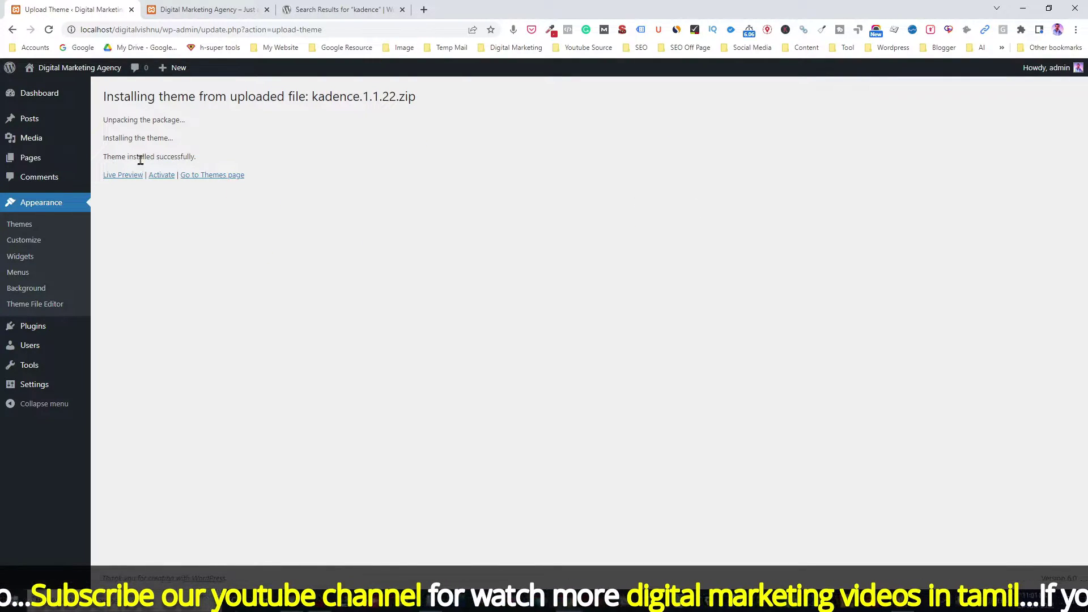
{"action": "left_click", "coordinate": [21, 225]}
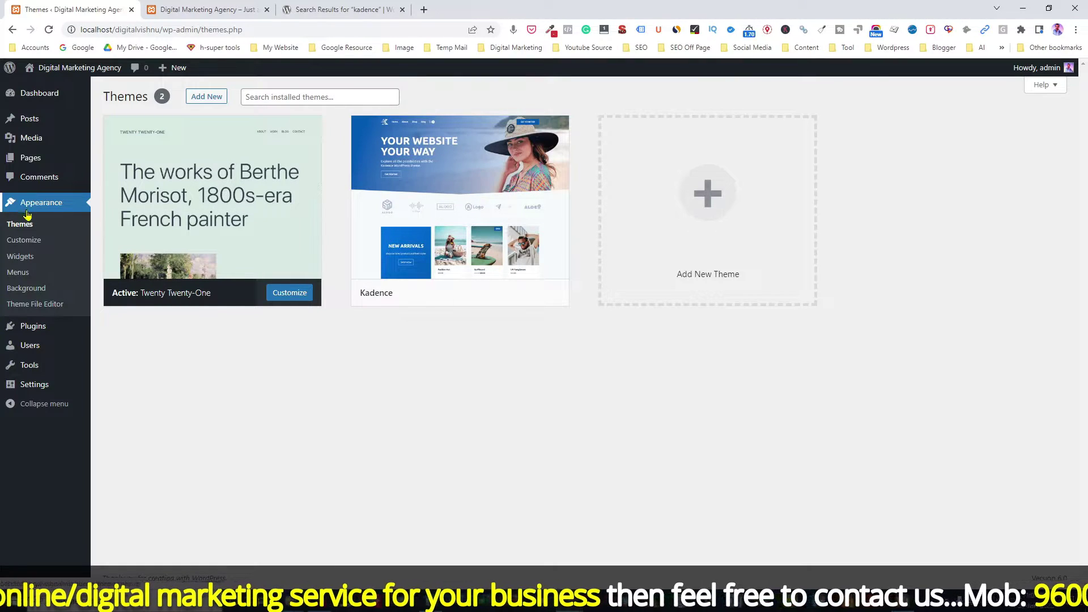
{"action": "left_click", "coordinate": [196, 97]}
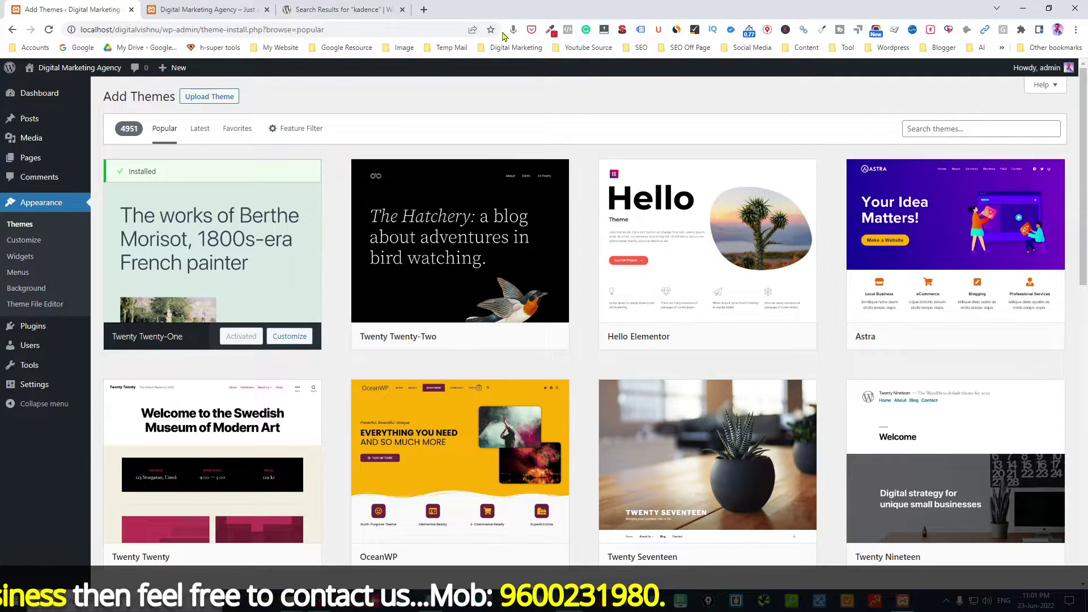
{"action": "left_click", "coordinate": [209, 98]}
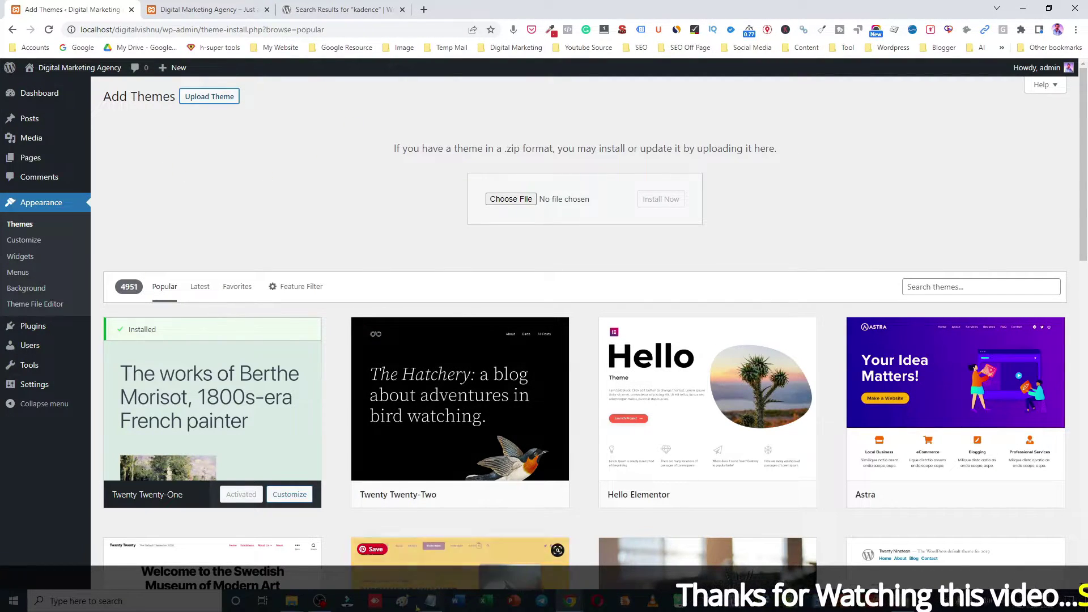
Switch to File Explorer, extract the kadence.1.1.22 archive into its own folder in Compressed, and open the kadence folder inside it
{"action": "mouse_move", "coordinate": [295, 603]}
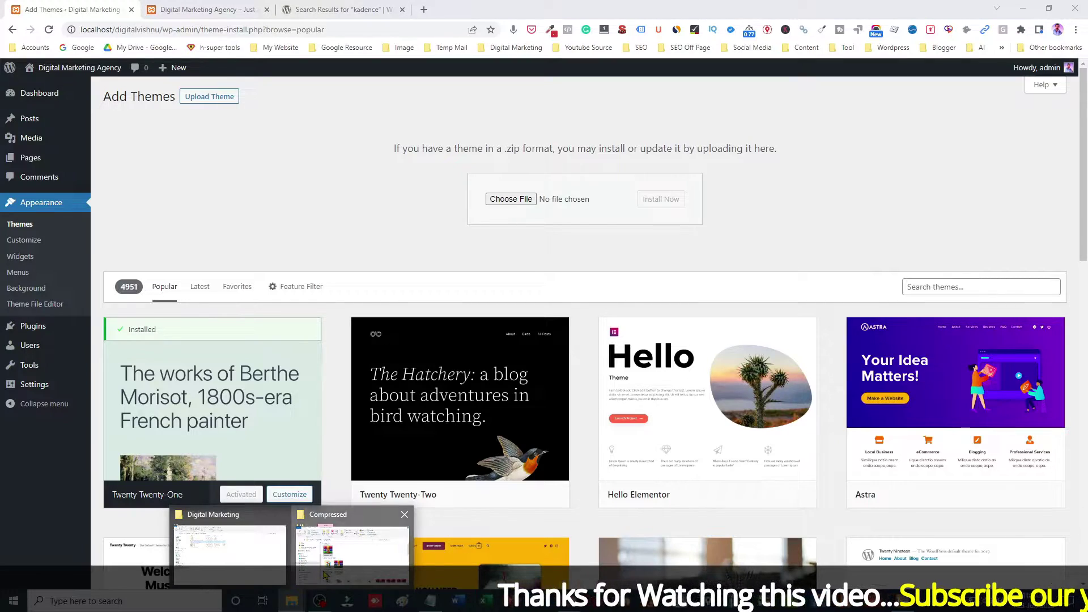
{"action": "left_click", "coordinate": [353, 550]}
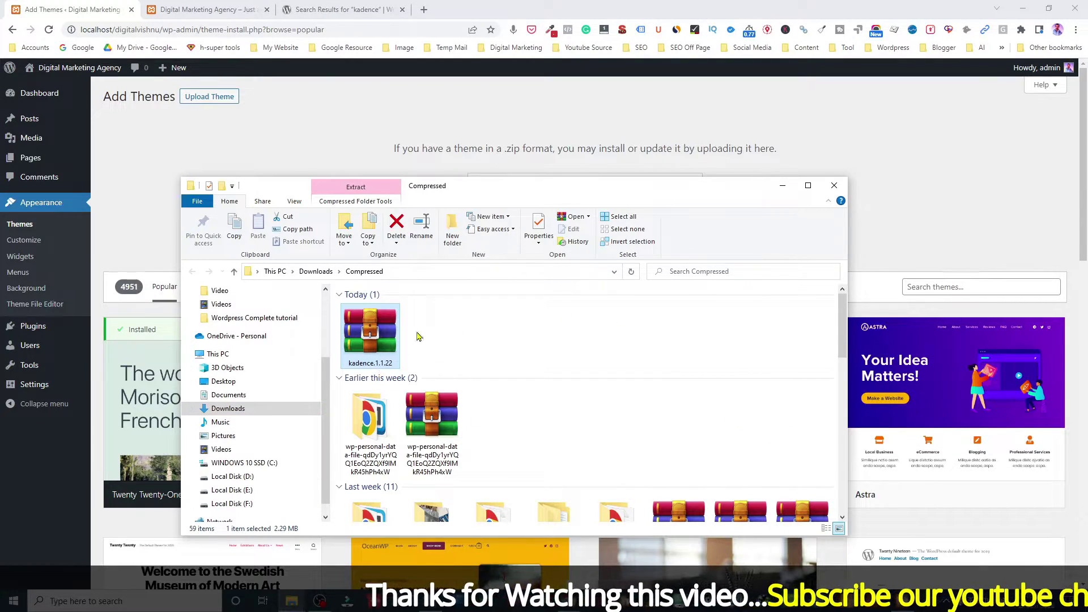
{"action": "left_click", "coordinate": [808, 185]}
{"action": "left_click", "coordinate": [218, 190]}
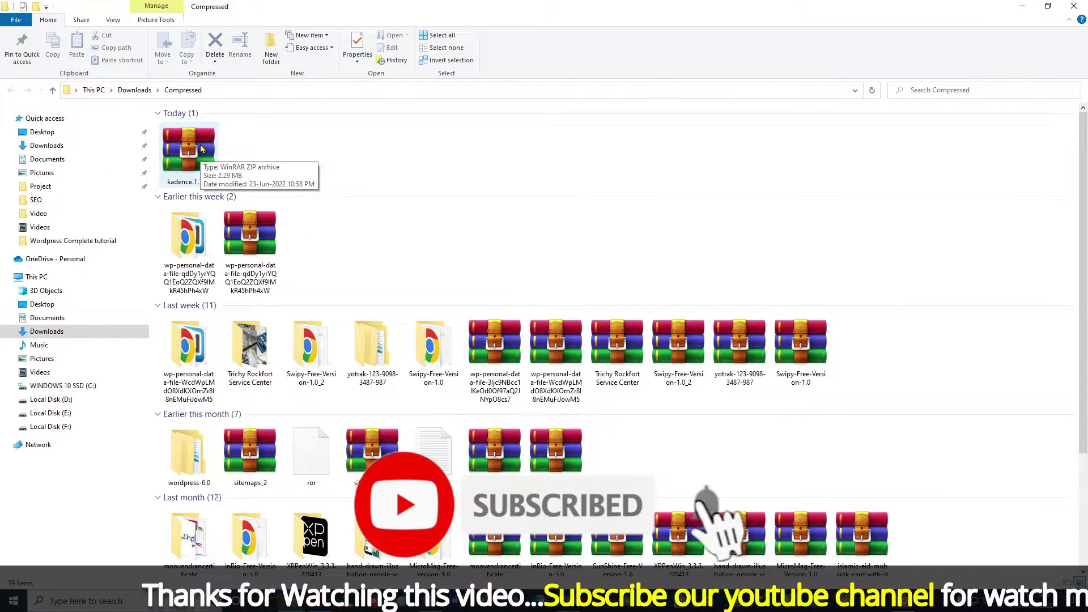
{"action": "right_click", "coordinate": [198, 148]}
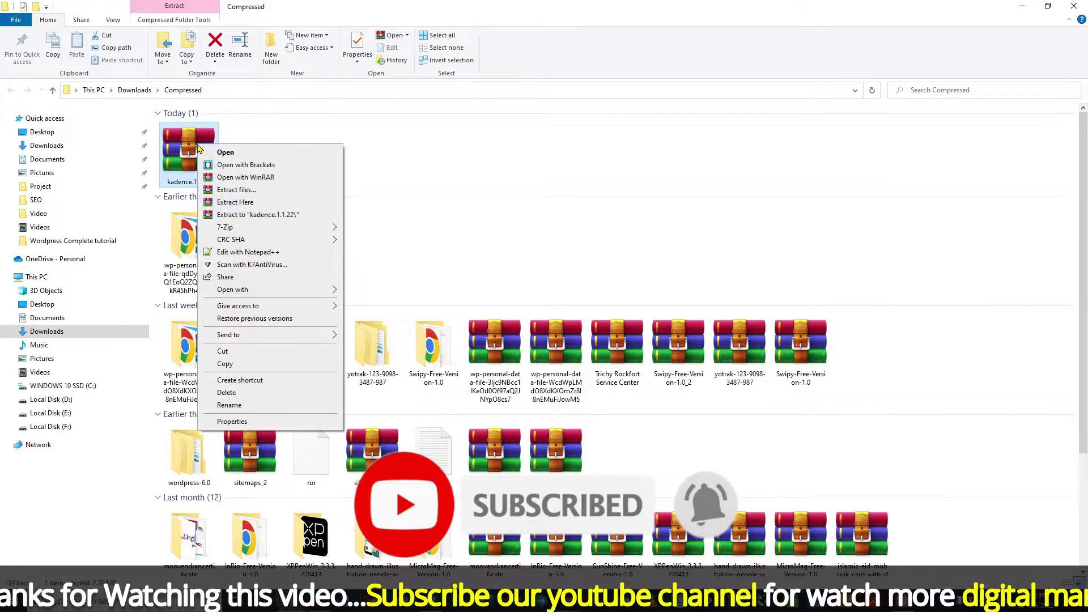
{"action": "left_click", "coordinate": [251, 217]}
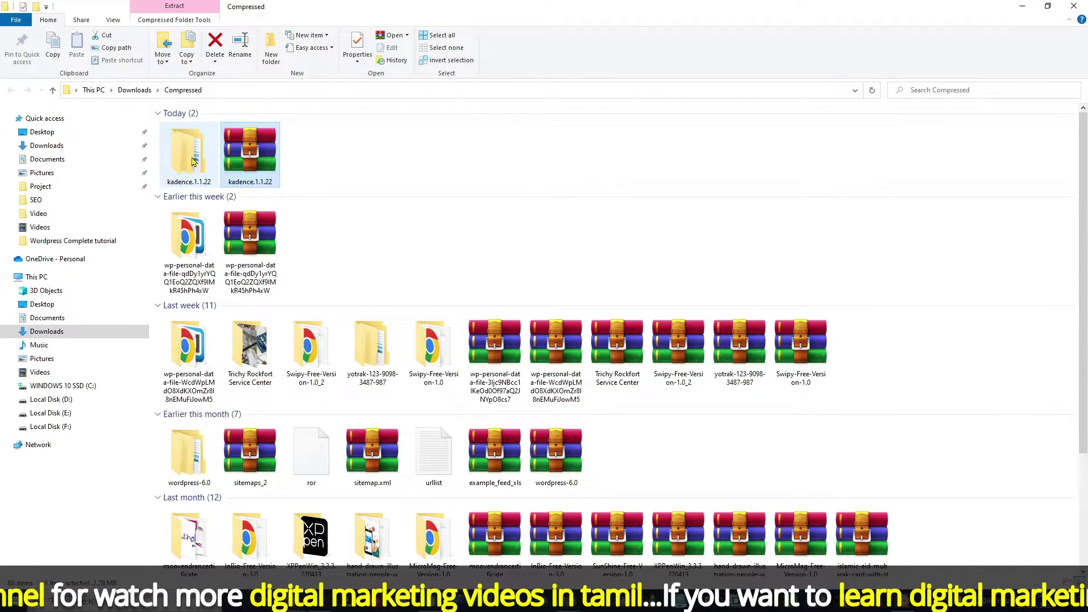
{"action": "double_click", "coordinate": [193, 162]}
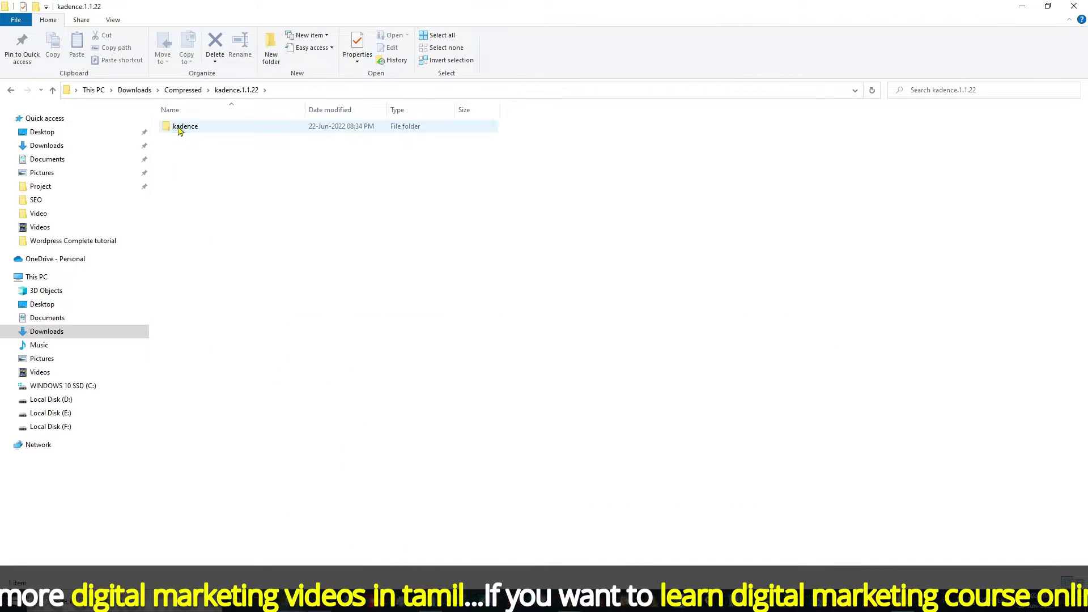
{"action": "double_click", "coordinate": [181, 127]}
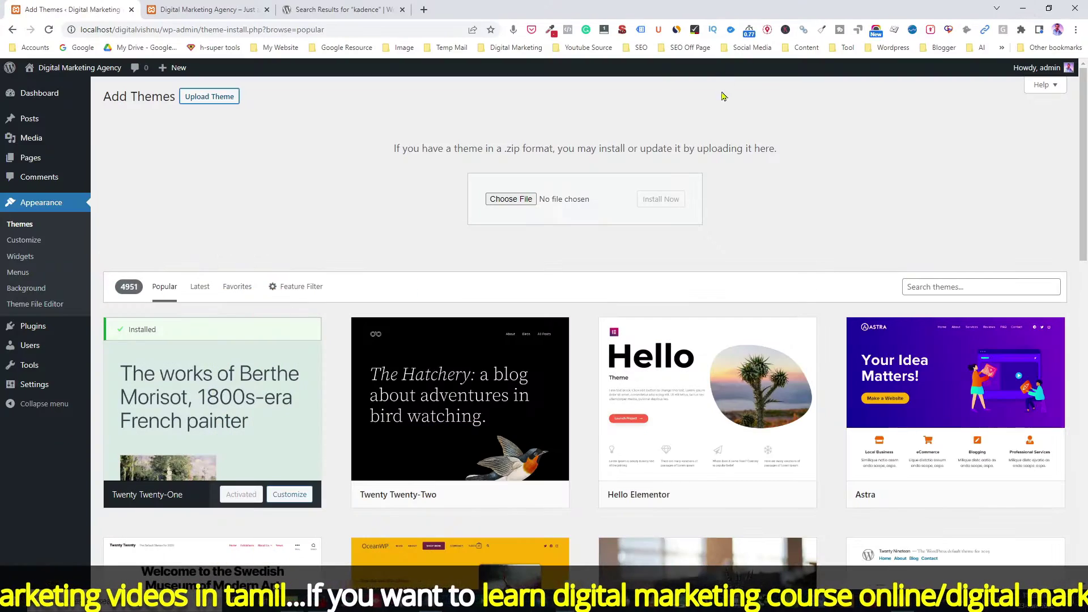
Clear the open windows out of the way and open the Xampp\htdocs folder on Local Disk (E:) in File Explorer
{"action": "left_click", "coordinate": [1019, 10]}
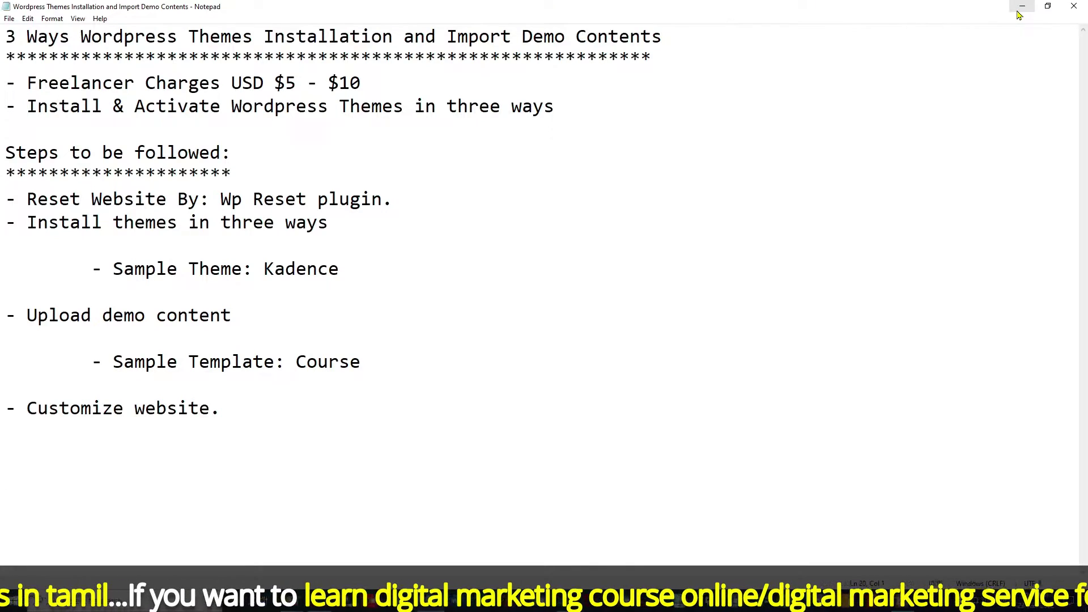
{"action": "left_click", "coordinate": [1023, 10]}
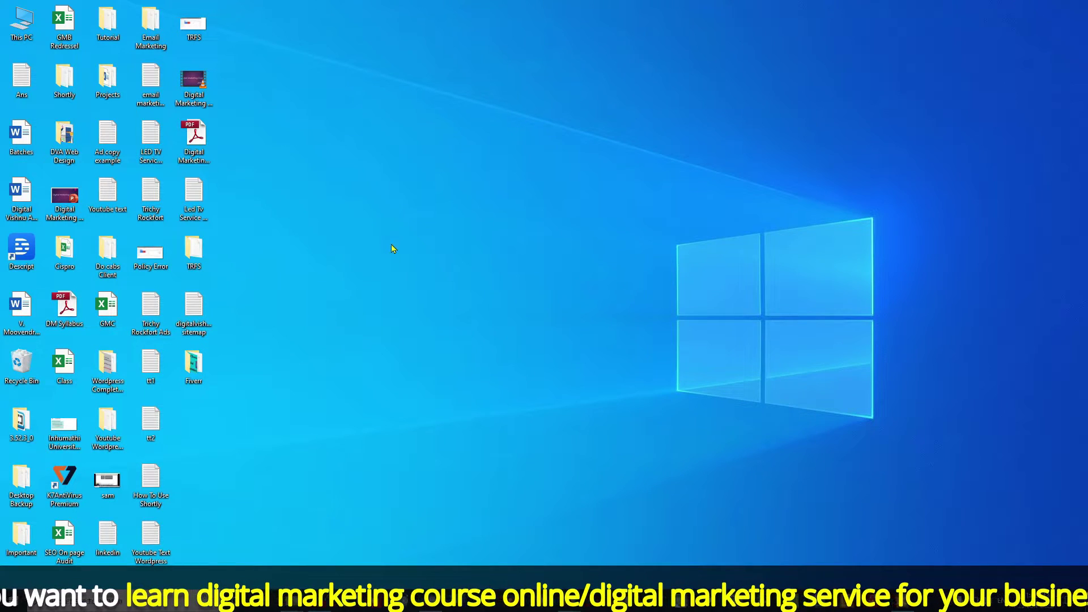
{"action": "mouse_move", "coordinate": [292, 601]}
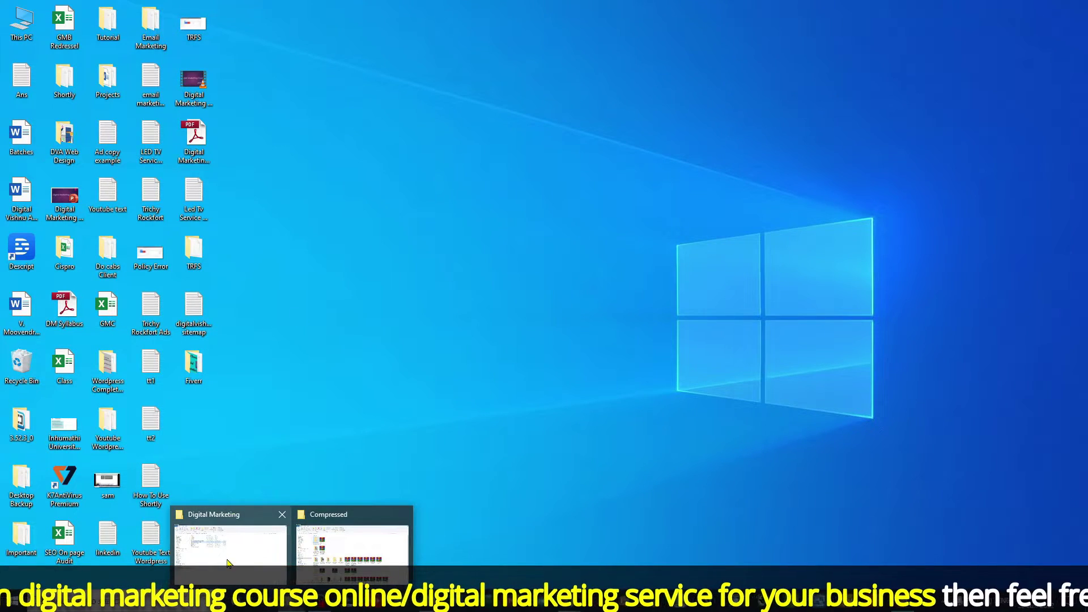
{"action": "left_click", "coordinate": [232, 525]}
{"action": "left_click", "coordinate": [48, 417]}
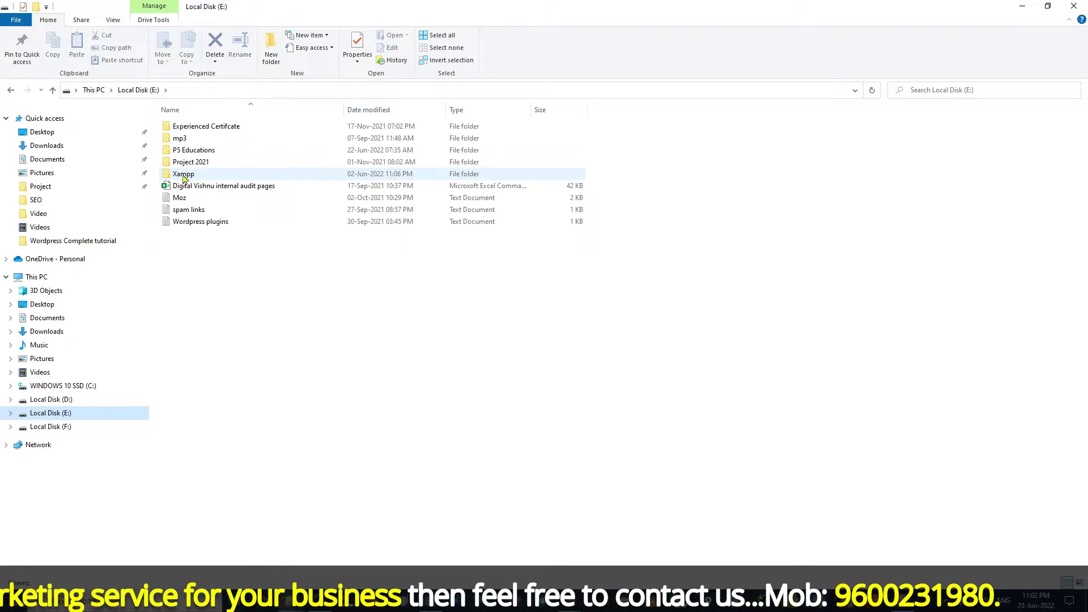
{"action": "double_click", "coordinate": [179, 175]}
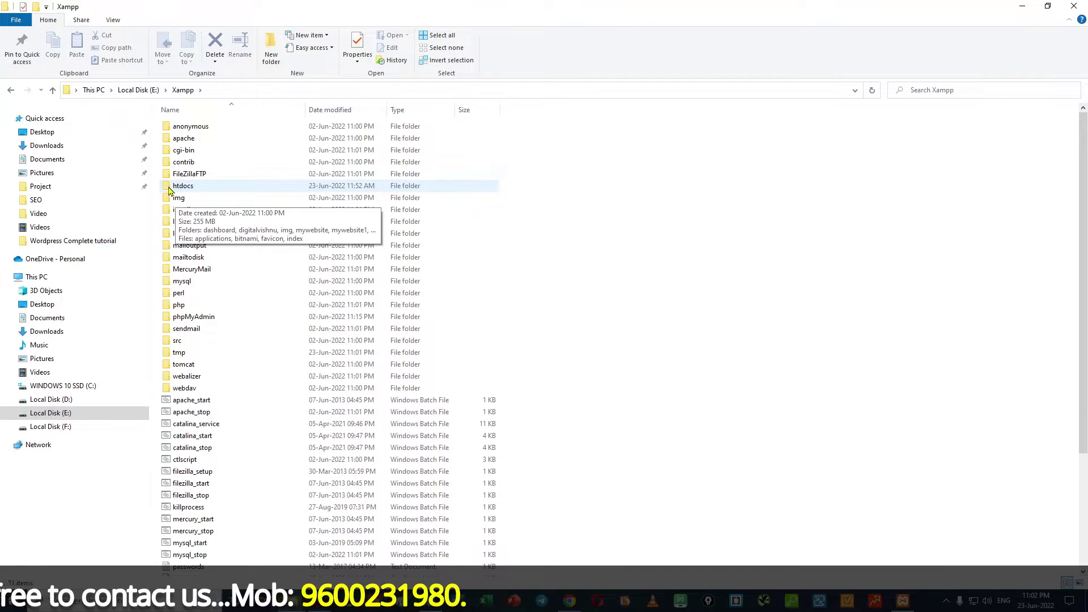
{"action": "double_click", "coordinate": [168, 191]}
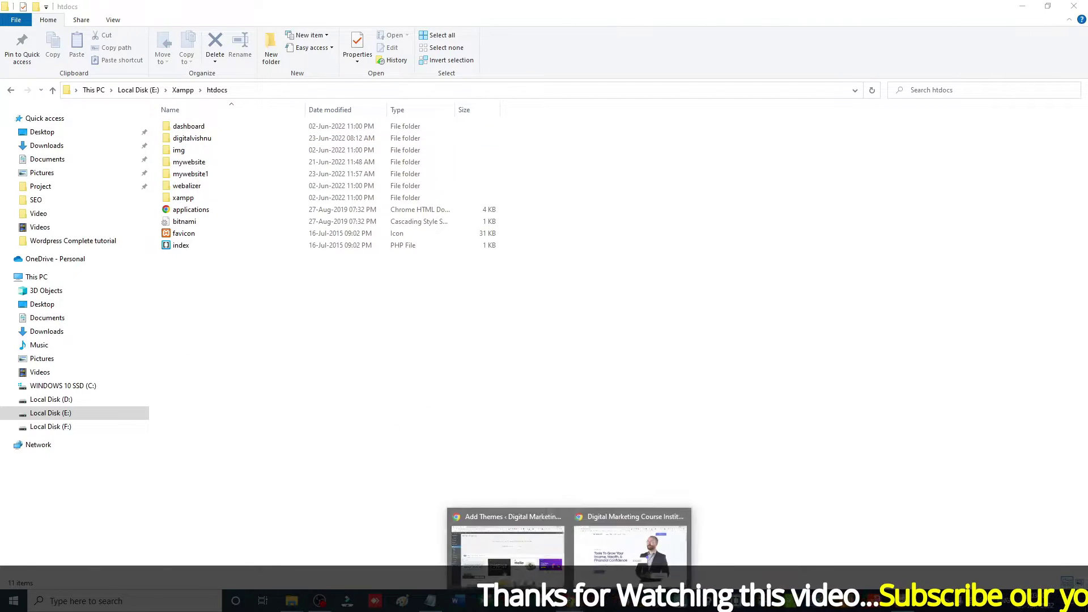
Switch to Chrome, check the site's folder name in its address, and delete the installed Kadence theme from the WordPress themes
{"action": "left_click", "coordinate": [510, 527]}
{"action": "left_click_drag", "start_coordinate": [83, 31], "coordinate": [157, 31]}
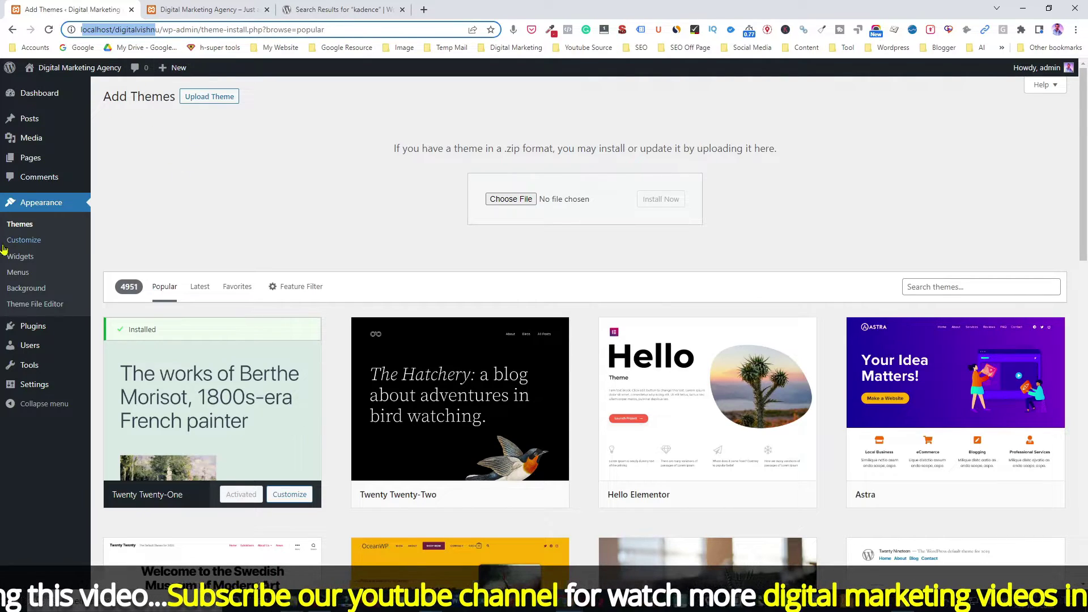
{"action": "left_click", "coordinate": [23, 226]}
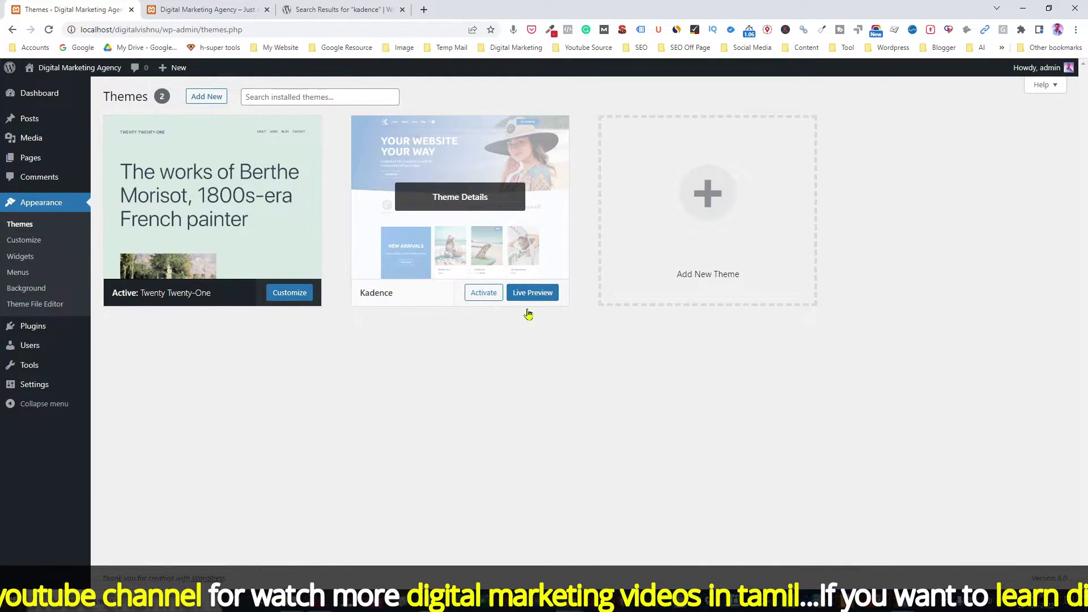
{"action": "left_click", "coordinate": [496, 291]}
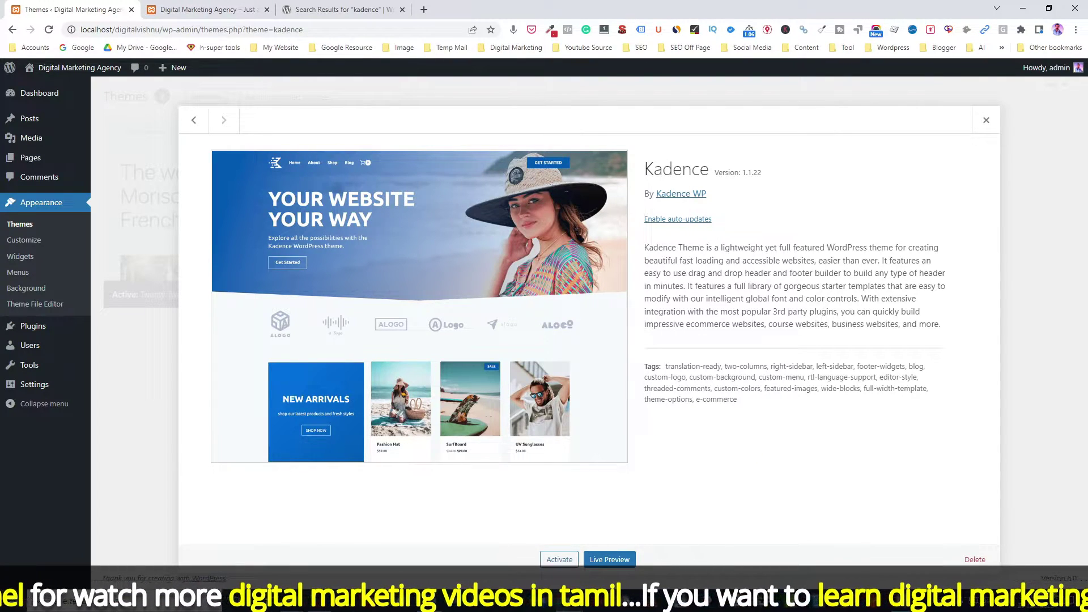
{"action": "left_click", "coordinate": [975, 560]}
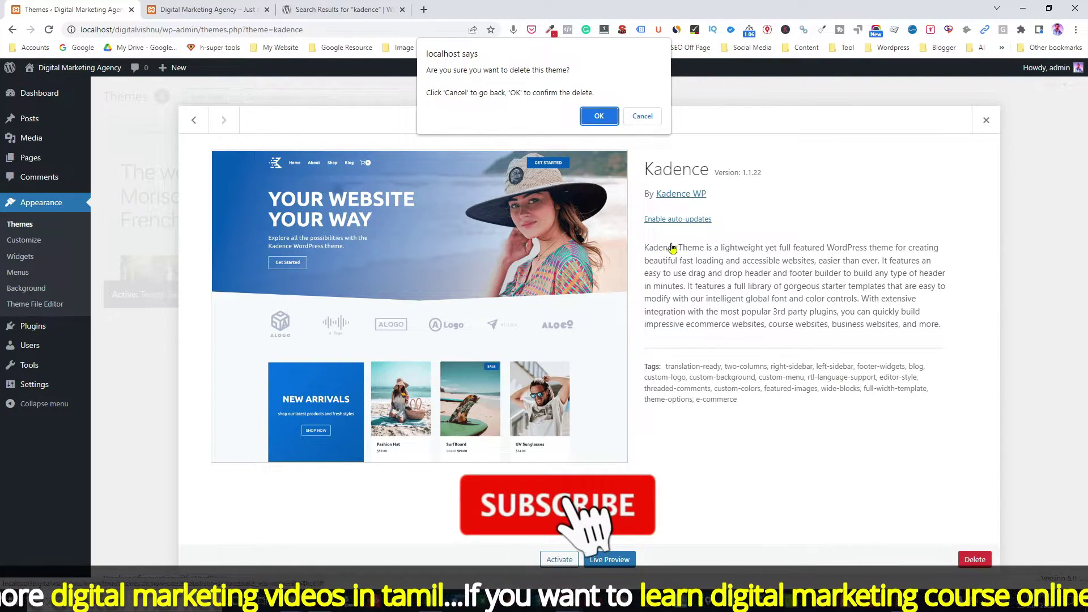
{"action": "left_click", "coordinate": [604, 120]}
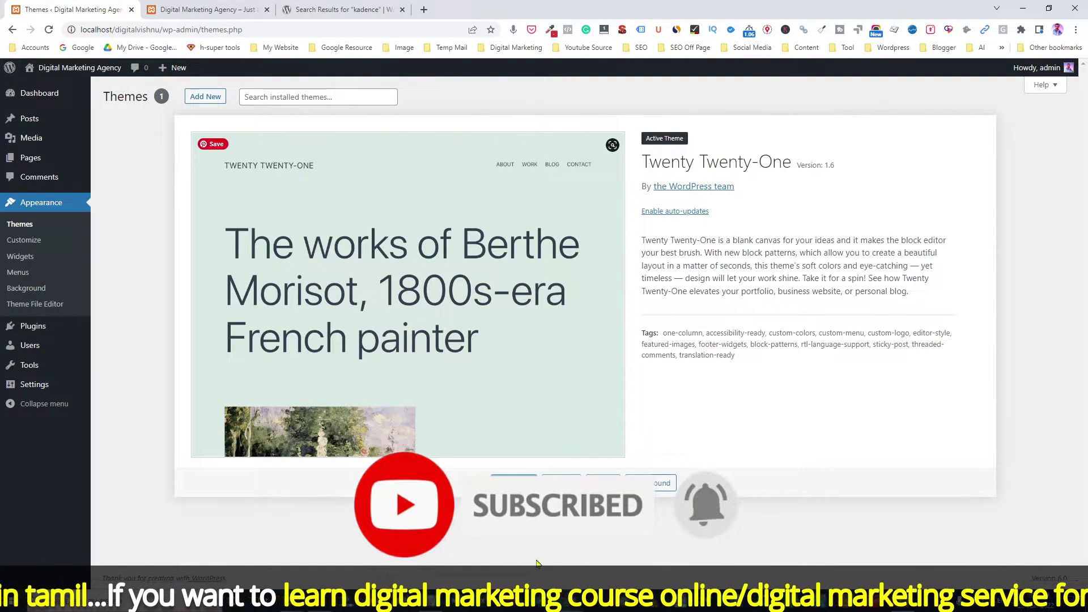
Return to the htdocs window in File Explorer and open the digitalvishnu site's wp-content\themes folder
{"action": "mouse_move", "coordinate": [289, 600]}
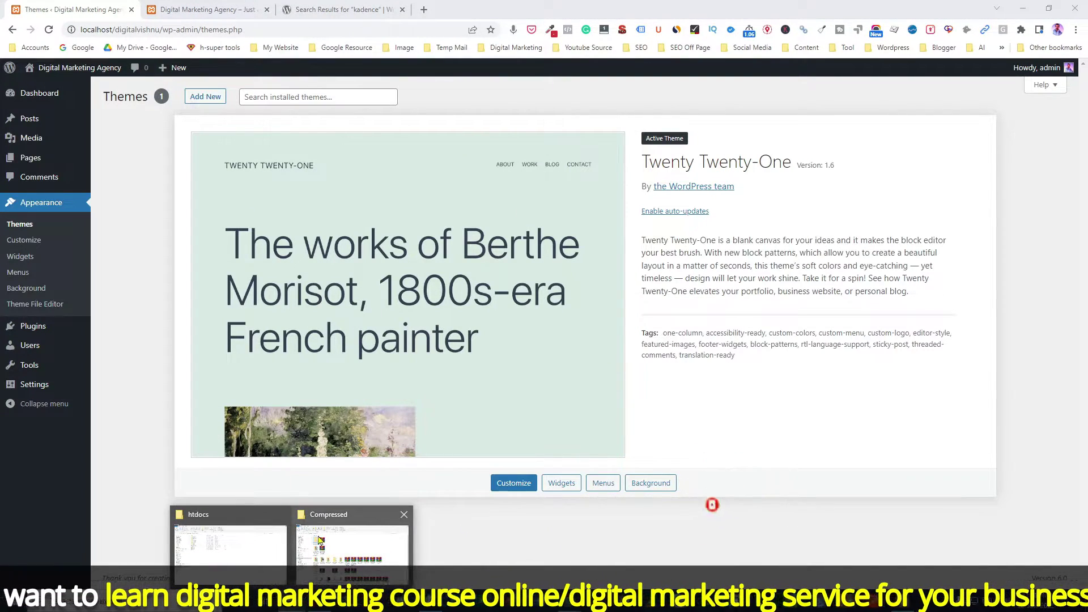
{"action": "left_click", "coordinate": [227, 521]}
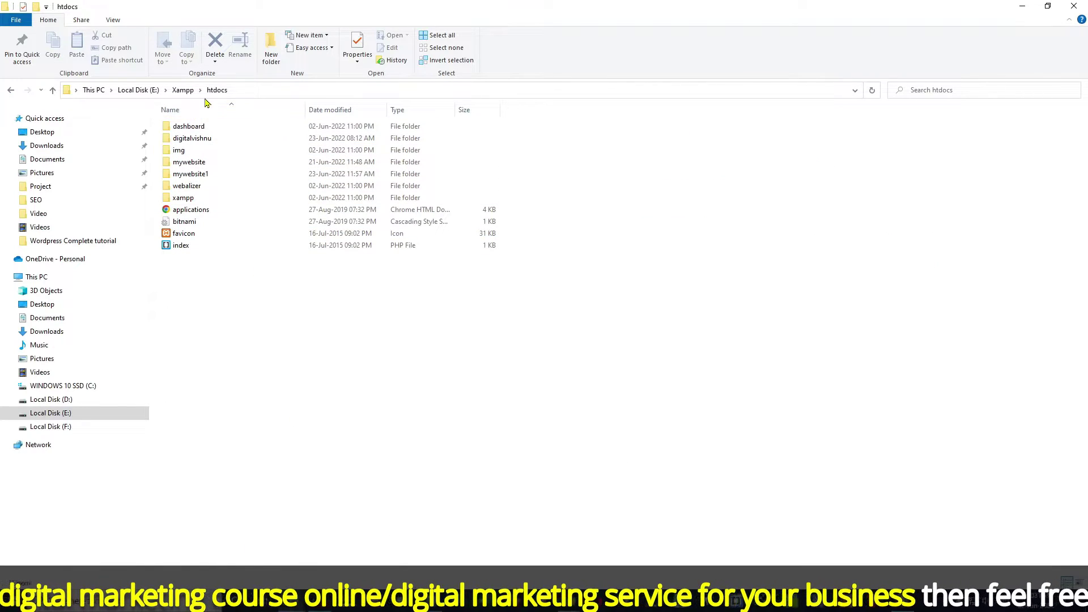
{"action": "double_click", "coordinate": [194, 139]}
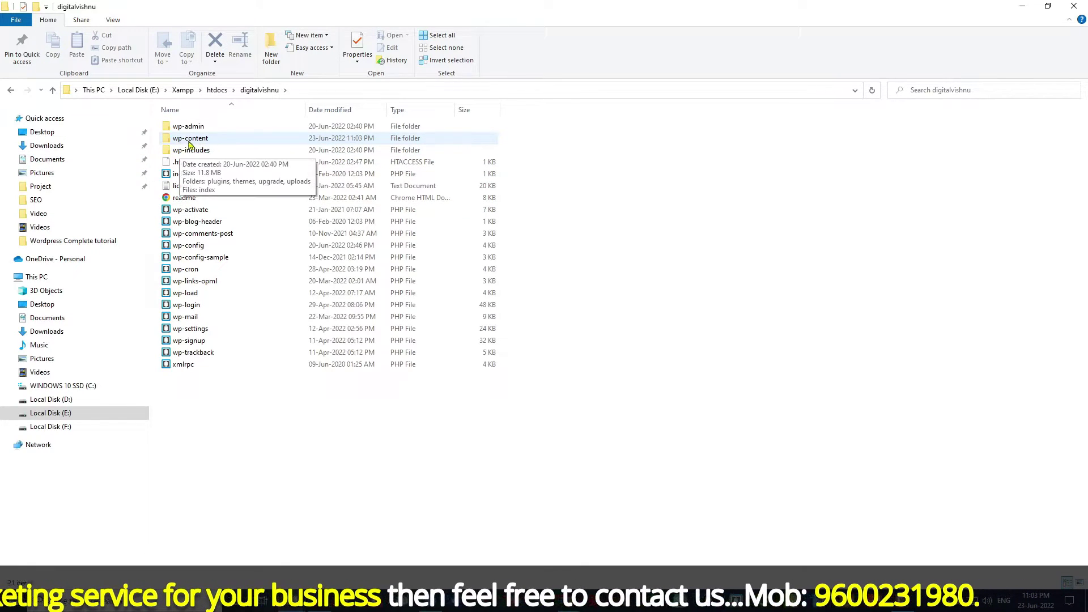
{"action": "double_click", "coordinate": [165, 140]}
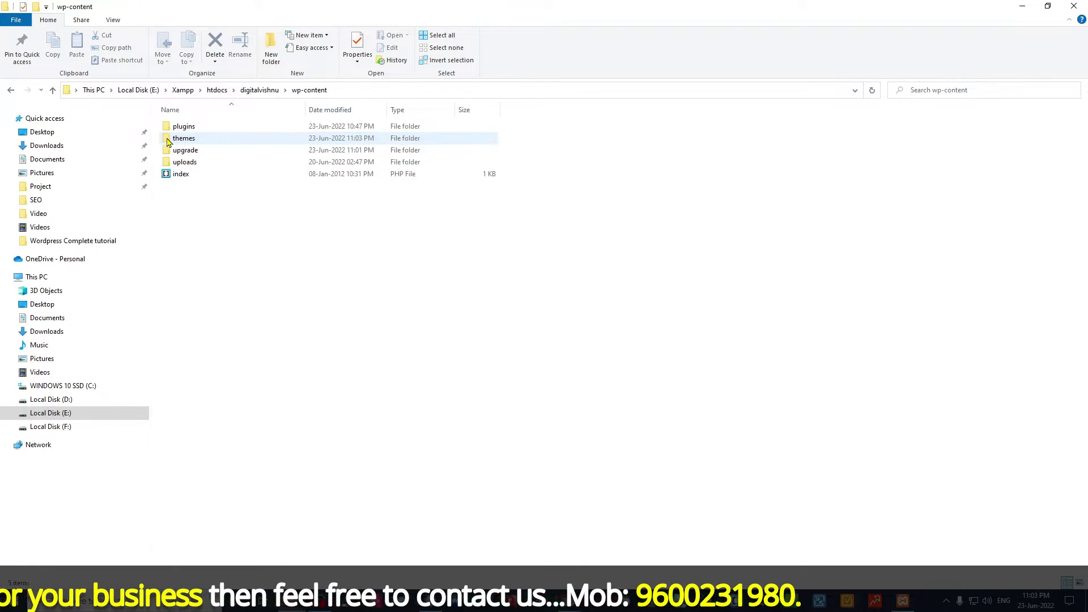
{"action": "double_click", "coordinate": [182, 139]}
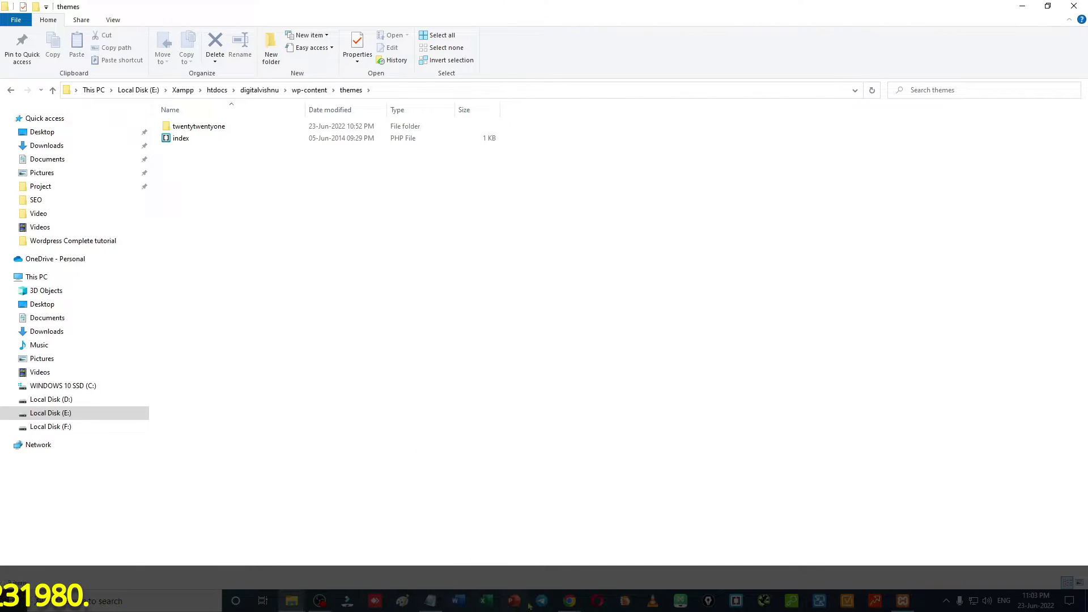
{"action": "mouse_move", "coordinate": [290, 601]}
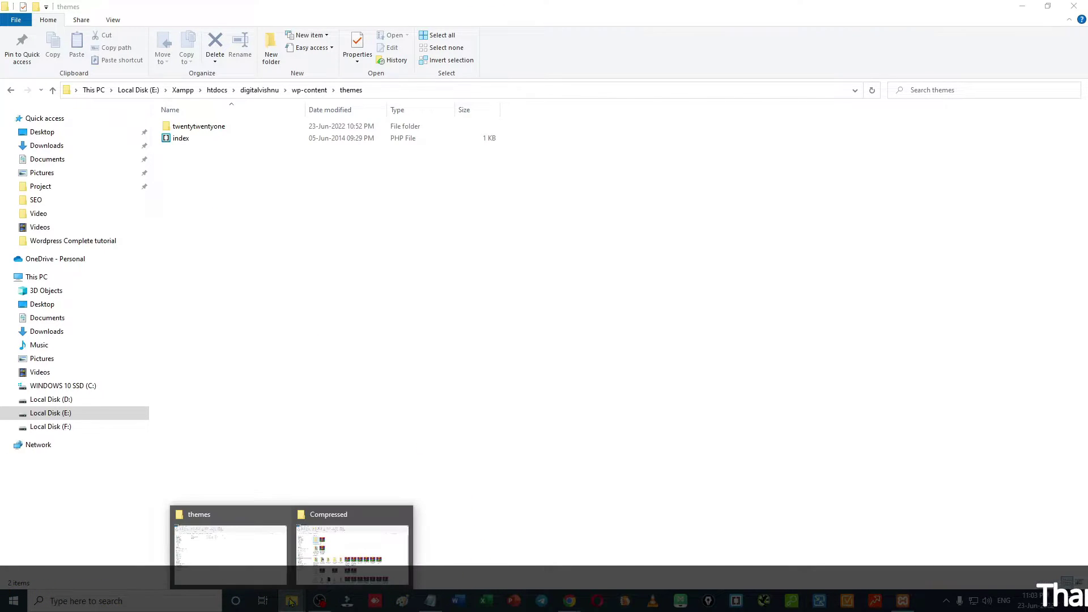
Copy the extracted kadence.1.1.22 folder from Compressed and paste it into the digitalvishnu site's themes folder
{"action": "left_click", "coordinate": [318, 559]}
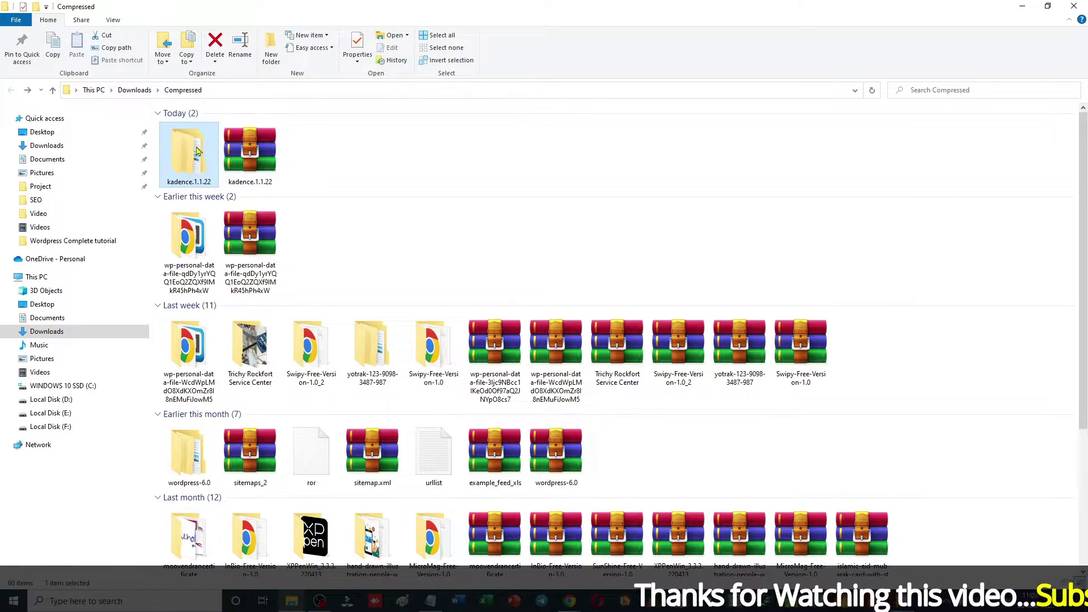
{"action": "right_click", "coordinate": [193, 153]}
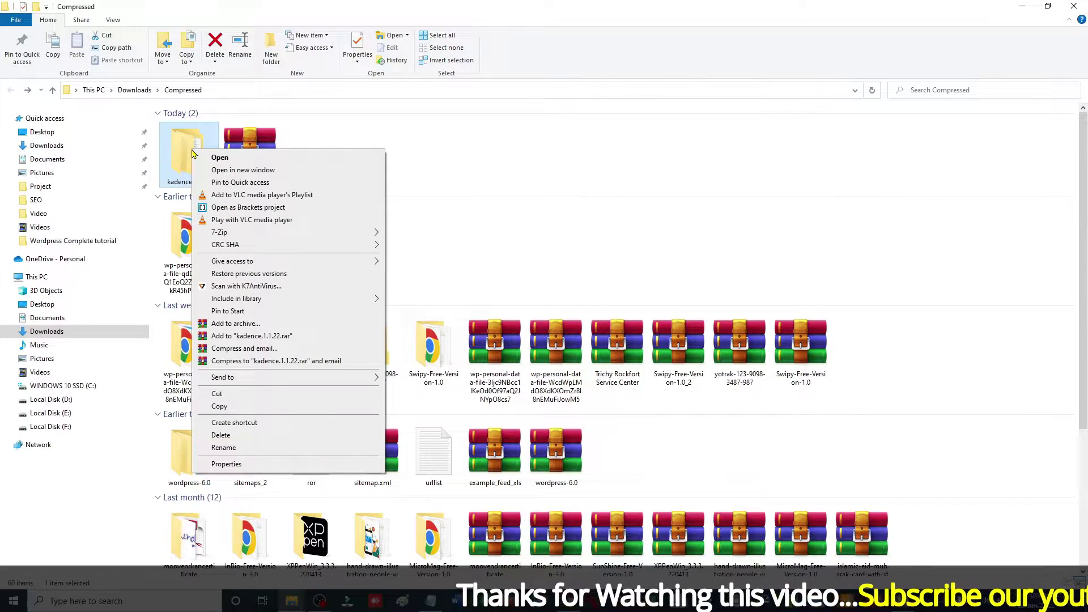
{"action": "left_click", "coordinate": [223, 407]}
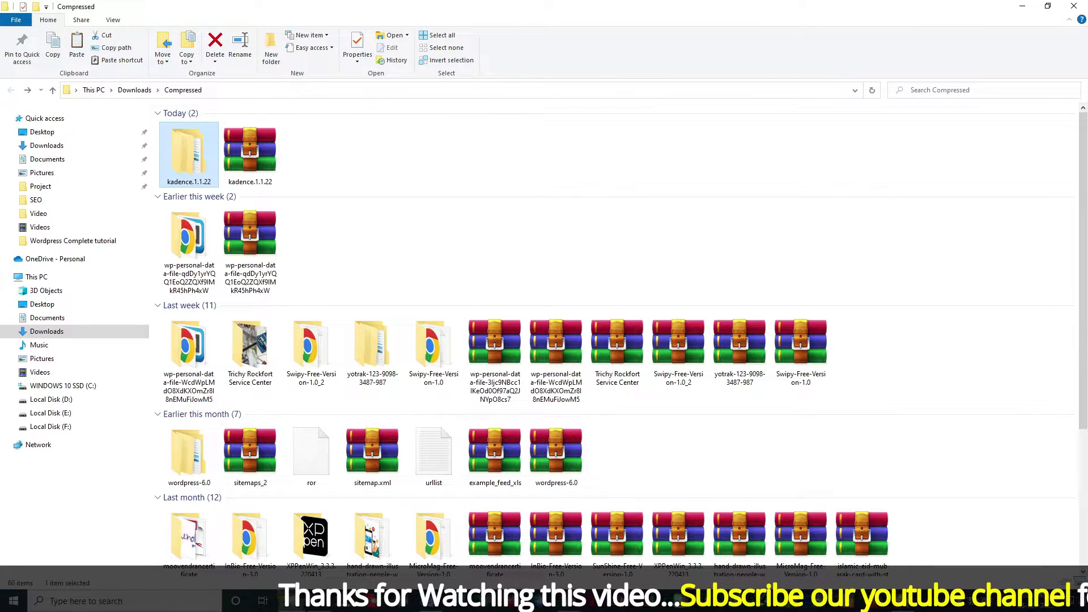
{"action": "left_click", "coordinate": [272, 521]}
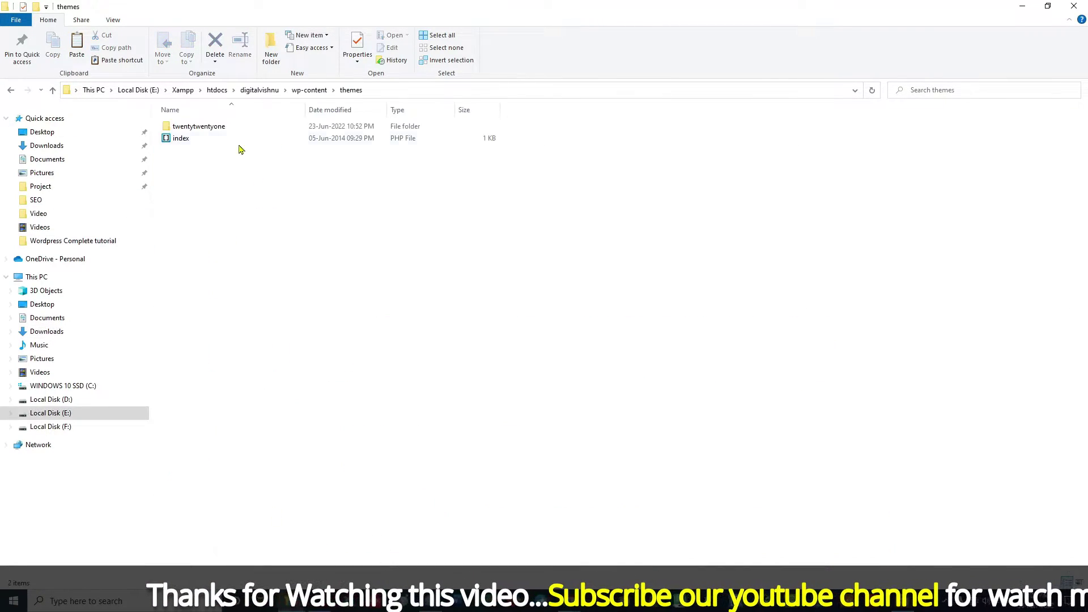
{"action": "right_click", "coordinate": [199, 162]}
{"action": "left_click", "coordinate": [229, 236]}
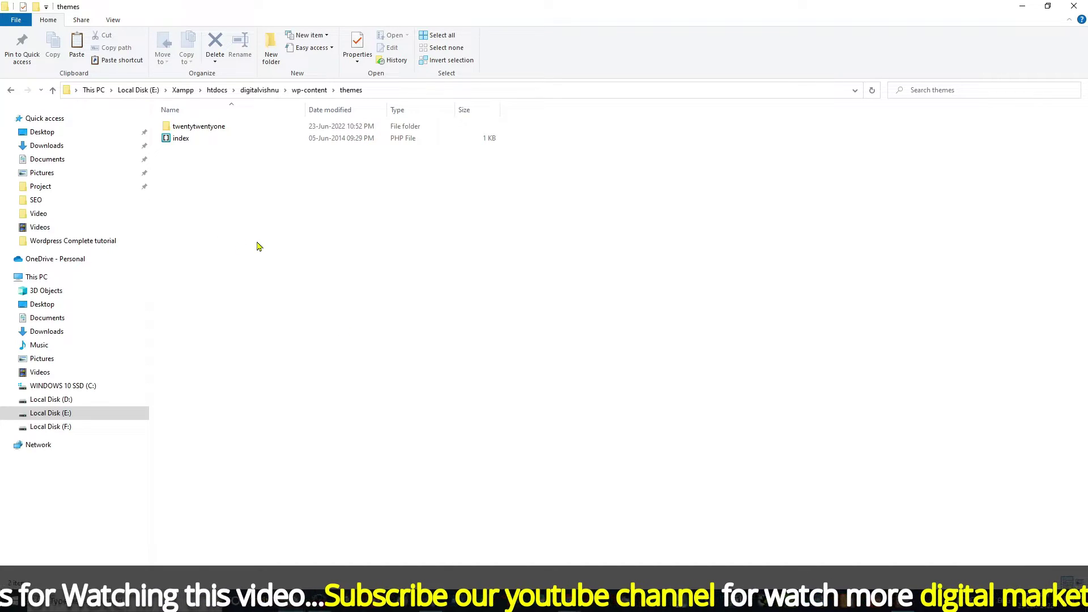
Switch to Chrome, refresh the site's list of installed themes and activate the Kadence theme
{"action": "left_click", "coordinate": [1022, 6]}
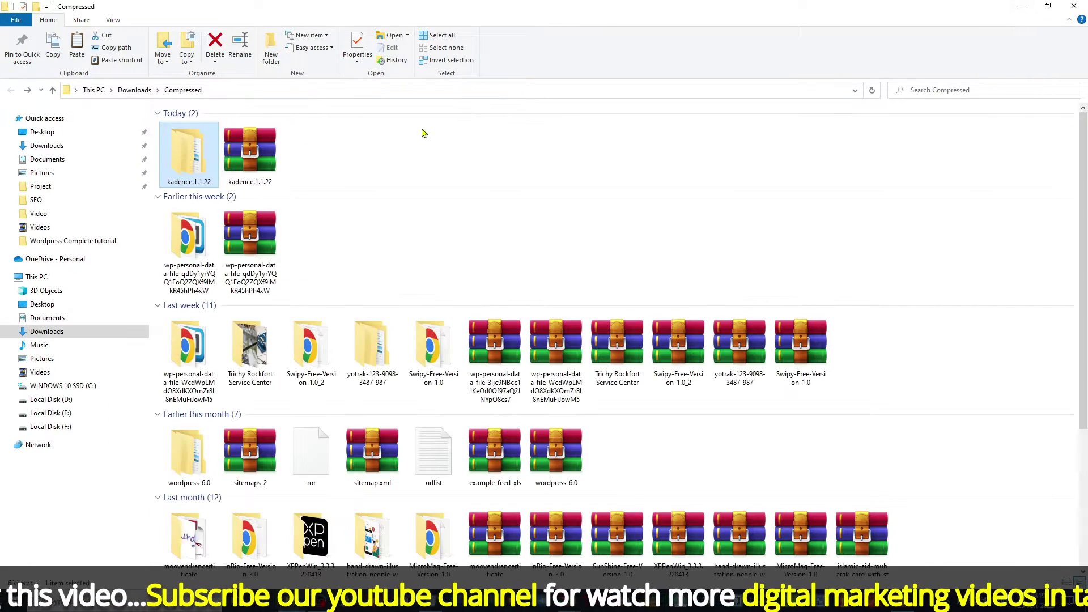
{"action": "left_click", "coordinate": [1022, 6]}
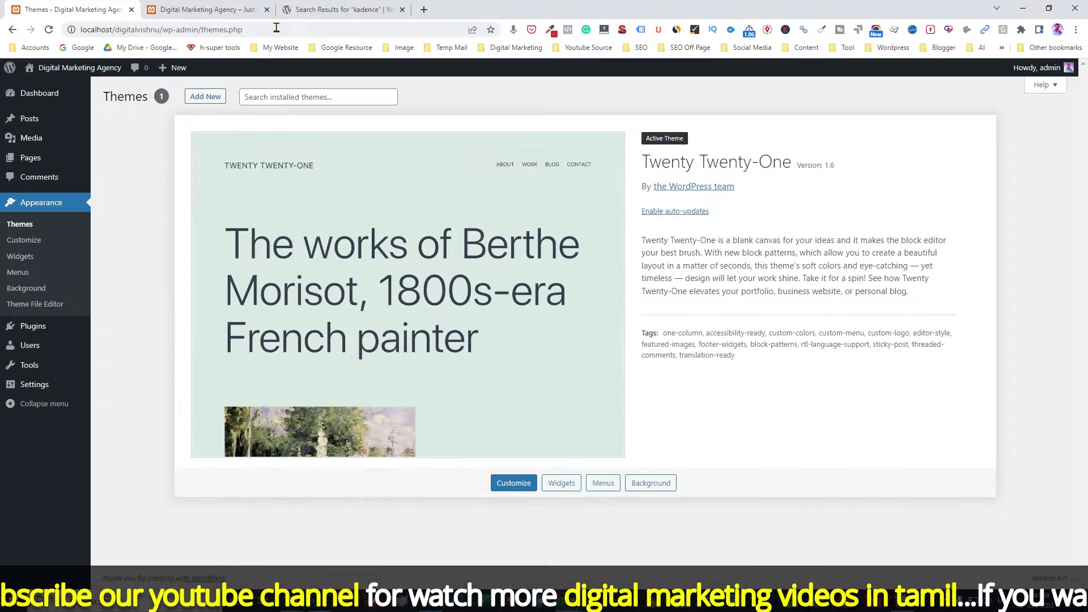
{"action": "left_click", "coordinate": [20, 225]}
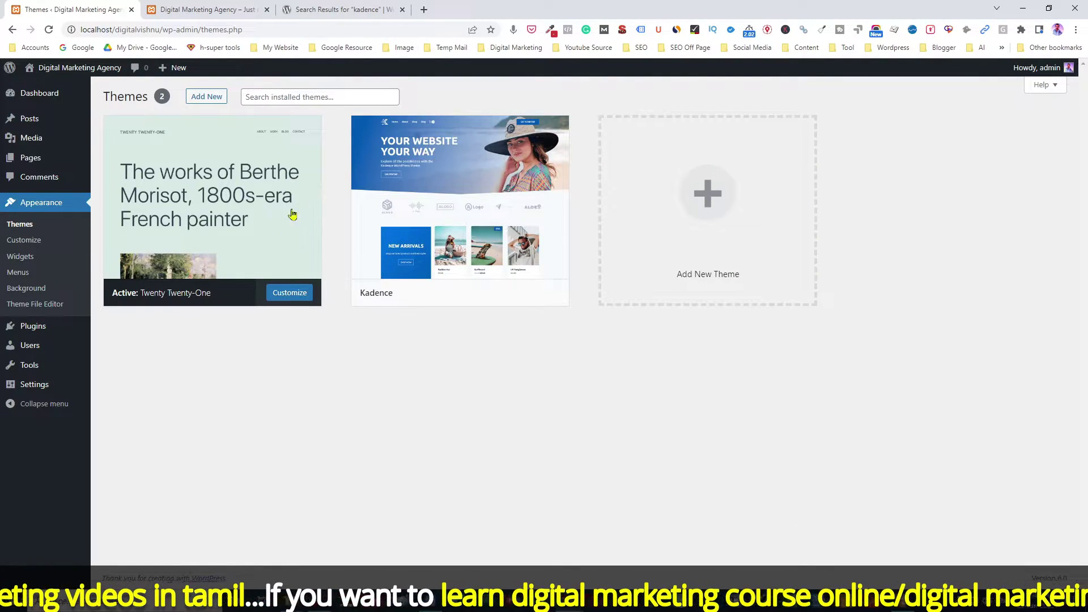
{"action": "mouse_move", "coordinate": [363, 176]}
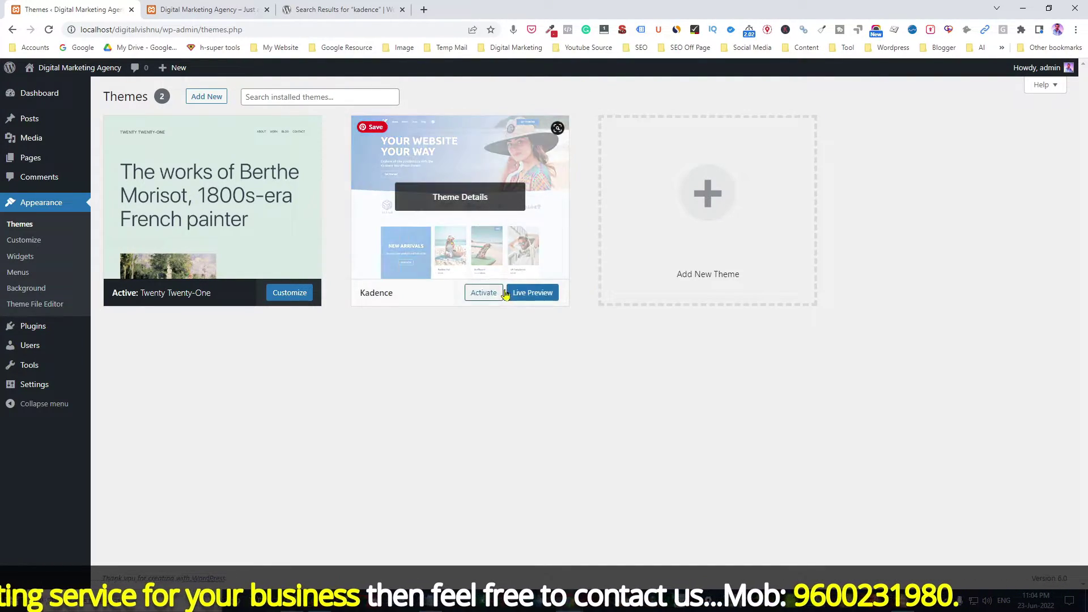
{"action": "left_click", "coordinate": [484, 293]}
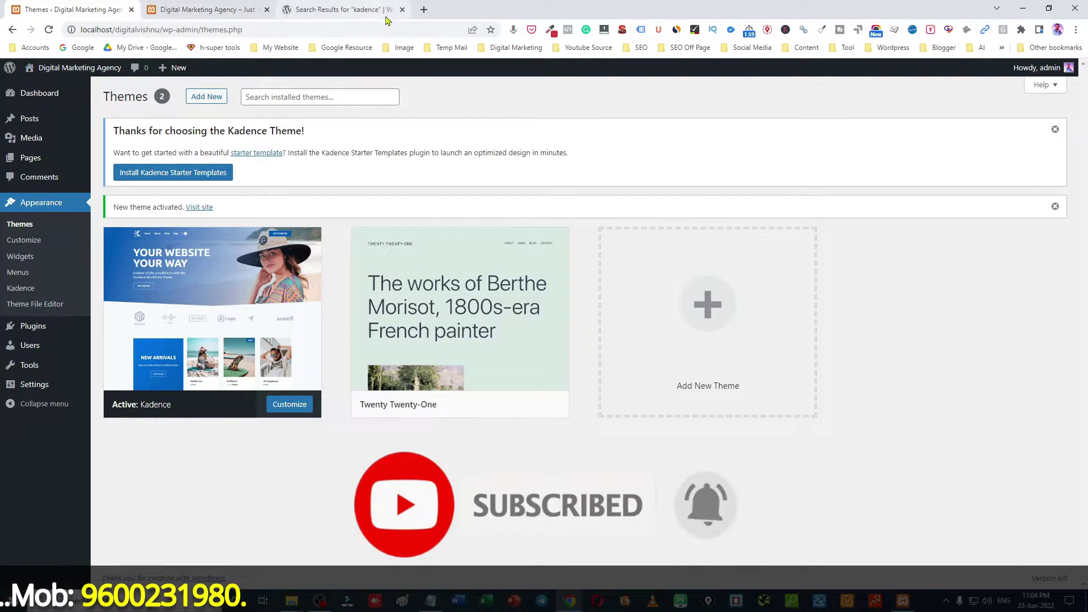
Close the kadence search results page and check the theme credit in the footer of the site's front page
{"action": "left_click", "coordinate": [402, 10]}
{"action": "left_click", "coordinate": [201, 10]}
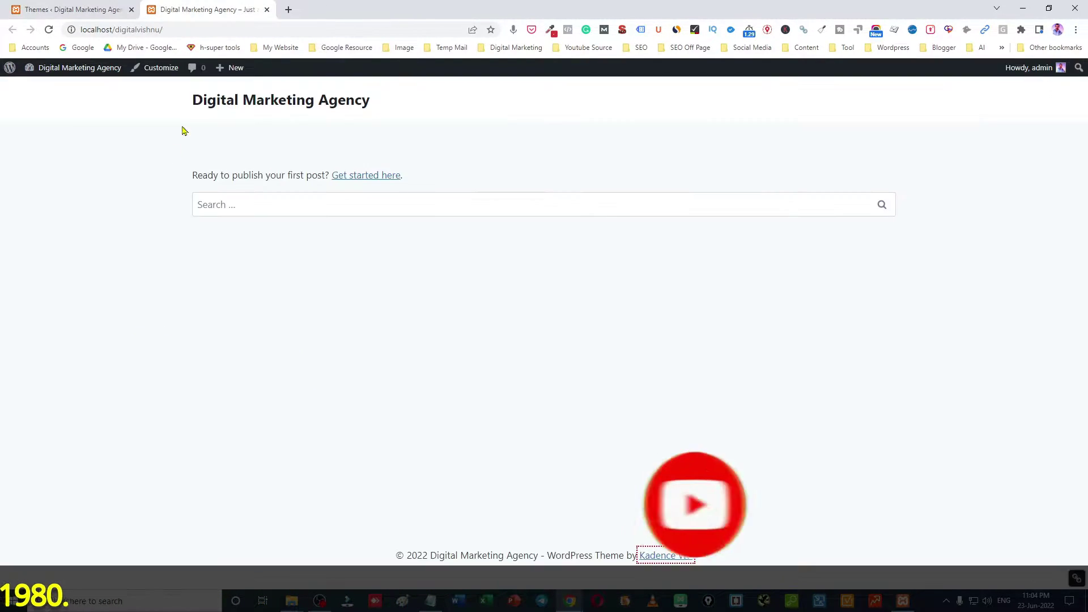
{"action": "mouse_move", "coordinate": [570, 601]}
{"action": "left_click", "coordinate": [631, 547]}
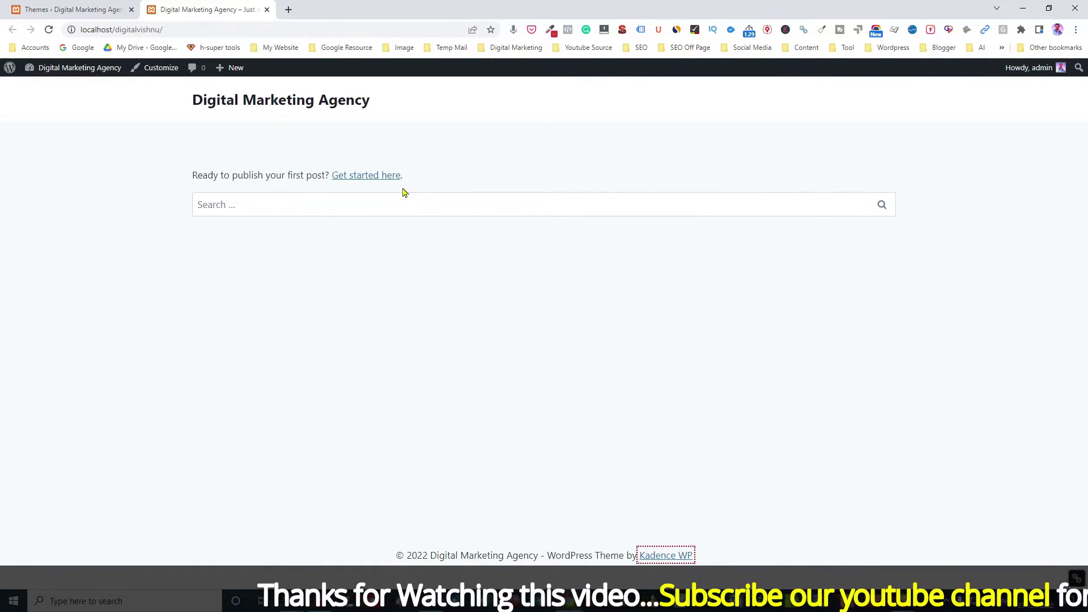
Install the Kadence Starter Templates plugin from the Themes page and choose Gutenberg as the builder
{"action": "left_click", "coordinate": [34, 9]}
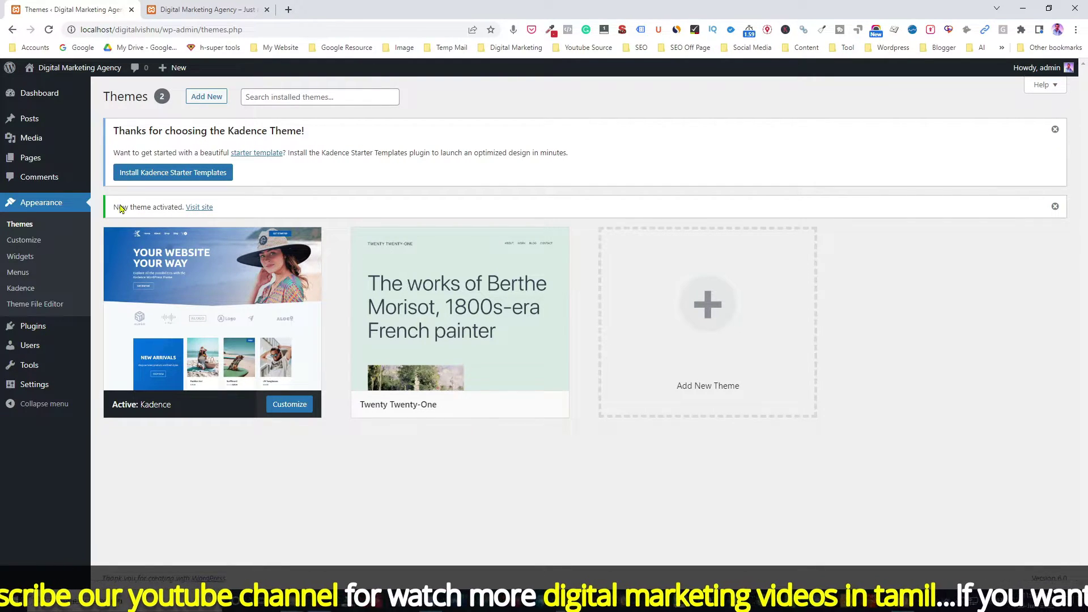
{"action": "left_click", "coordinate": [207, 178]}
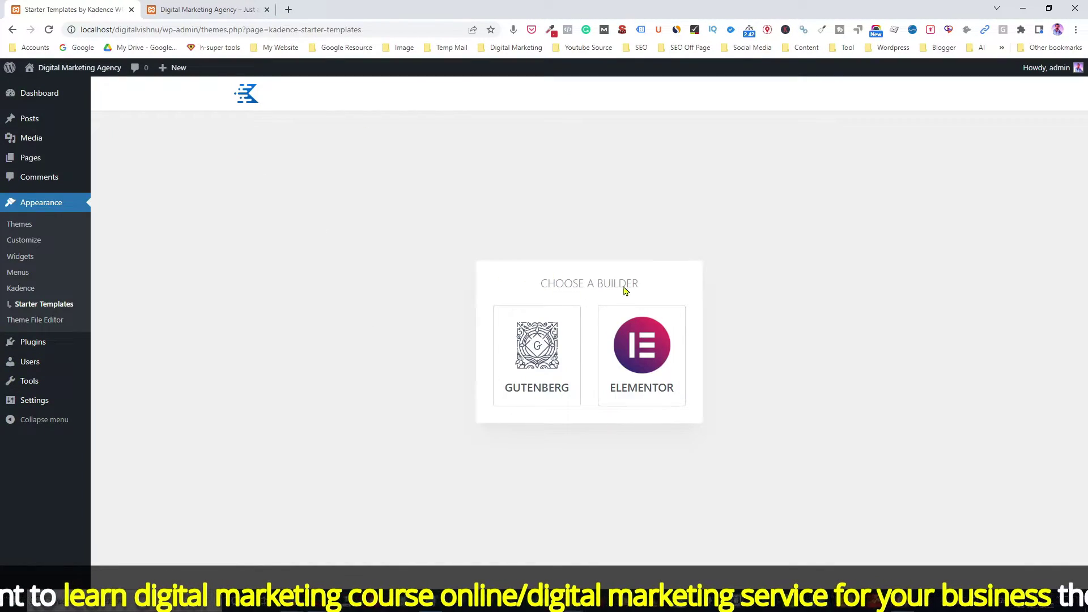
{"action": "left_click", "coordinate": [559, 360]}
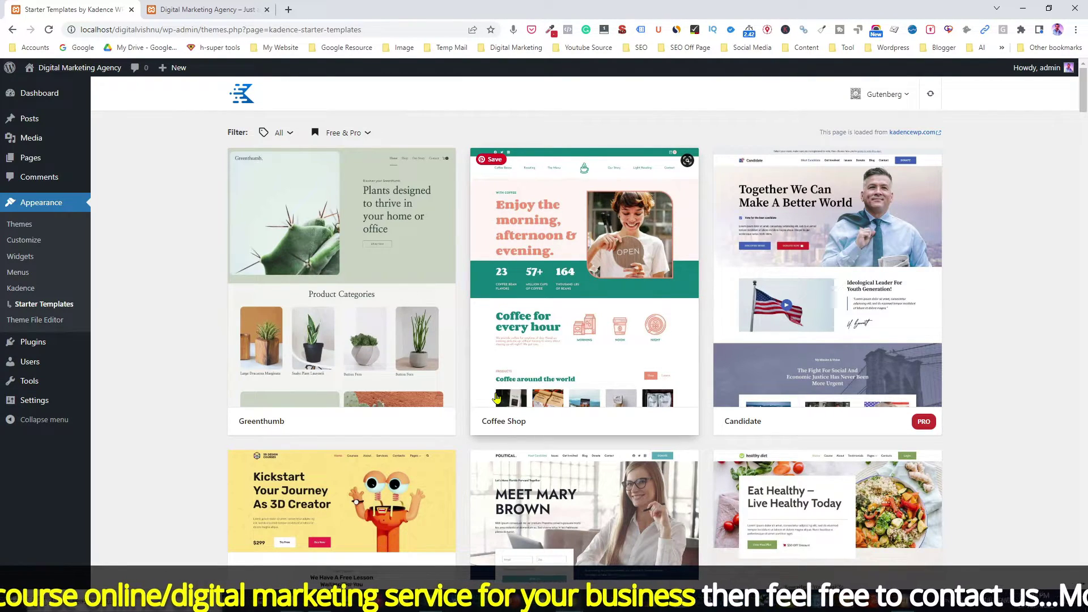
Change the starter template builder to Elementor and open the Course template from the gallery
{"action": "left_click", "coordinate": [890, 95]}
{"action": "left_click", "coordinate": [800, 139]}
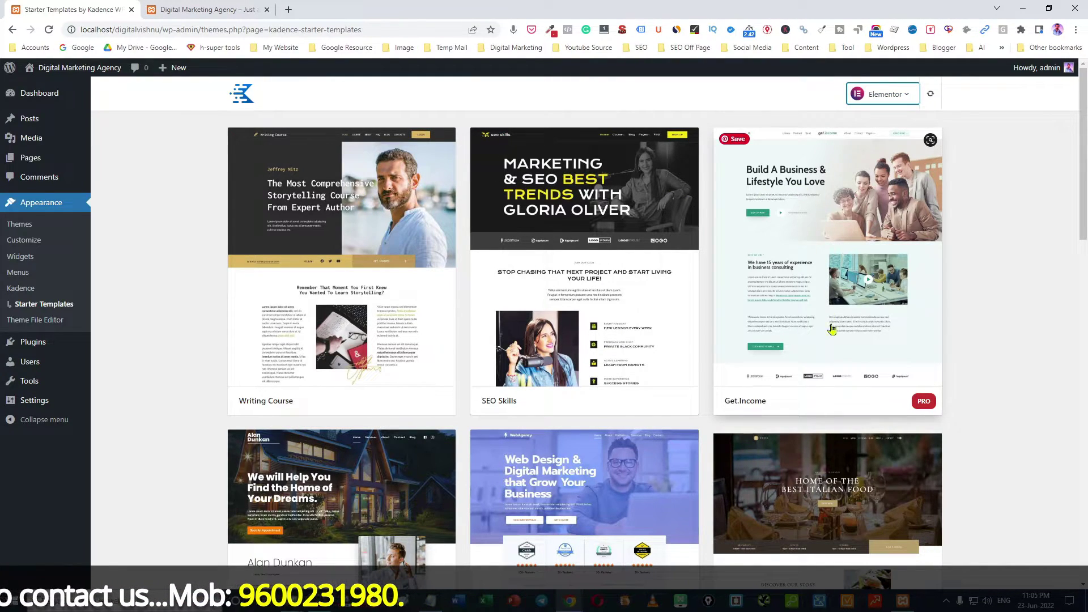
{"action": "left_click_drag", "start_coordinate": [1081, 179], "coordinate": [1085, 351]}
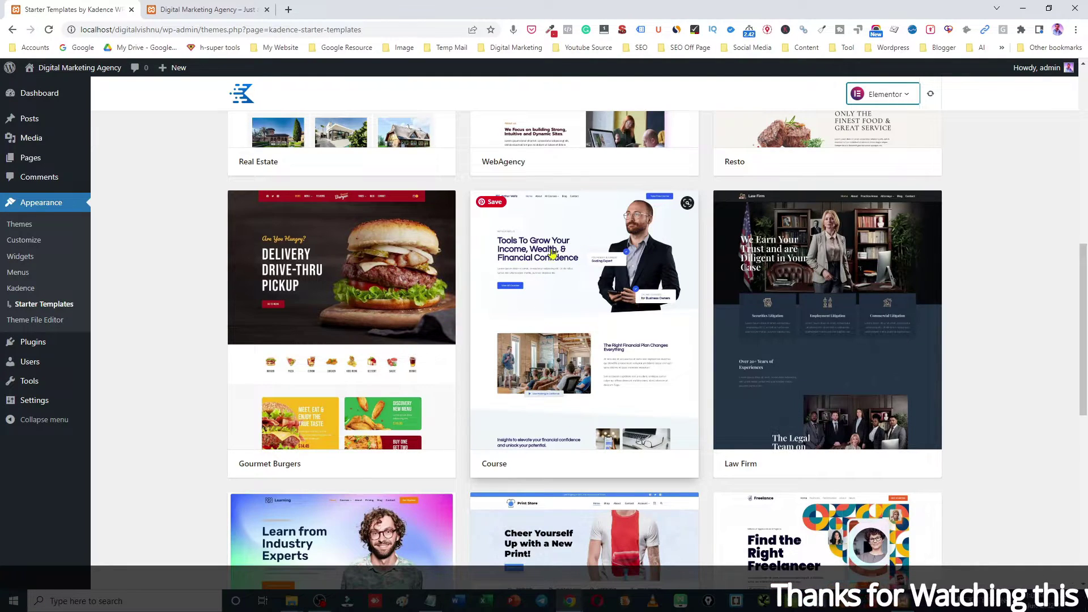
{"action": "left_click", "coordinate": [571, 253]}
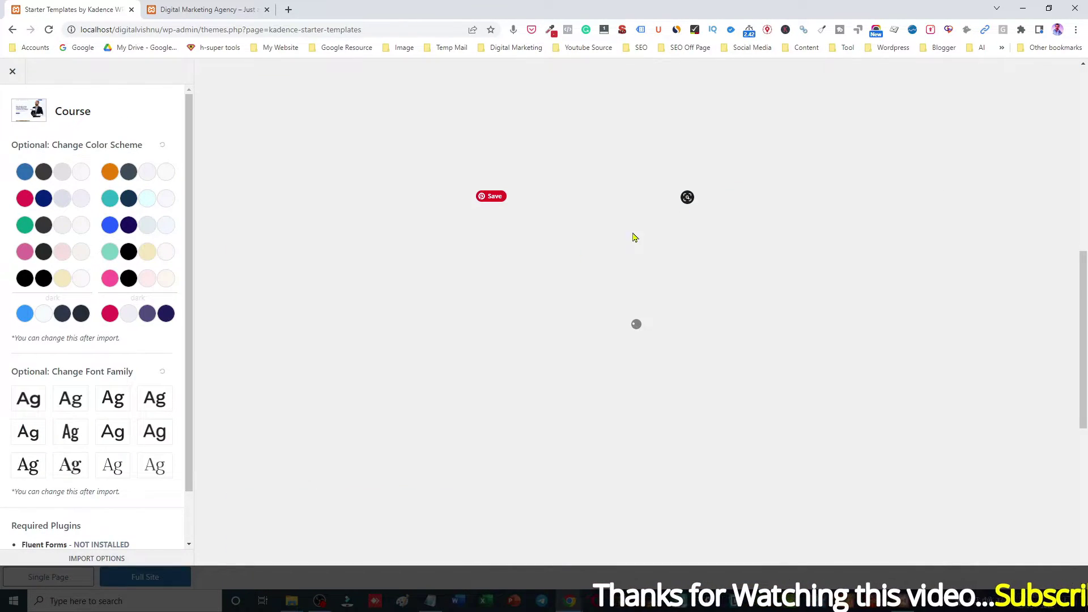
Examine the required plugins listed for the Course template
{"action": "scroll", "coordinate": [185, 363], "scroll_direction": "down", "scroll_amount": 1}
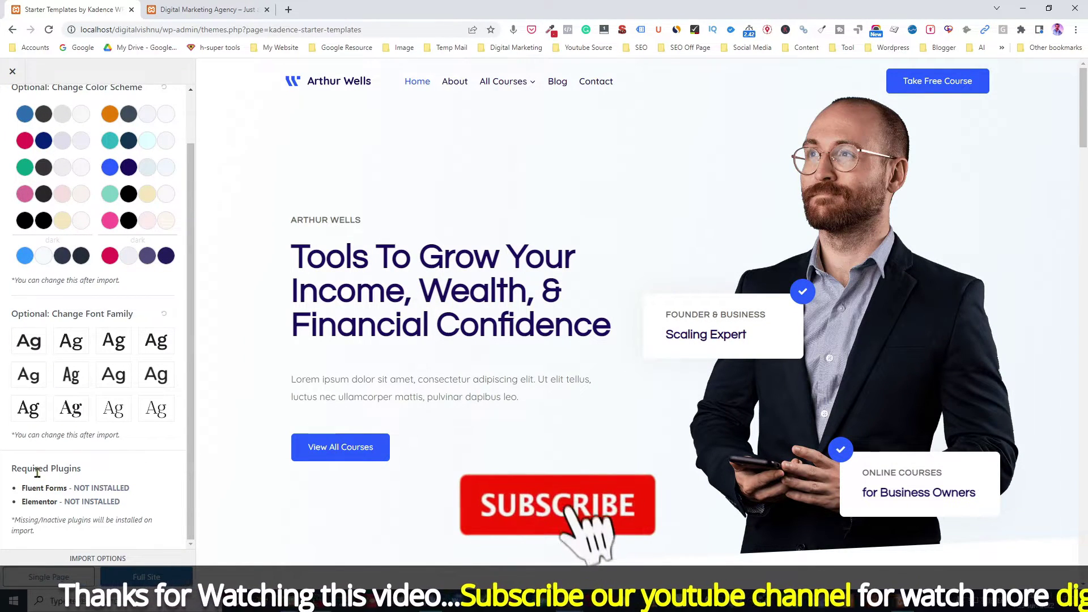
{"action": "left_click_drag", "start_coordinate": [23, 488], "coordinate": [120, 502]}
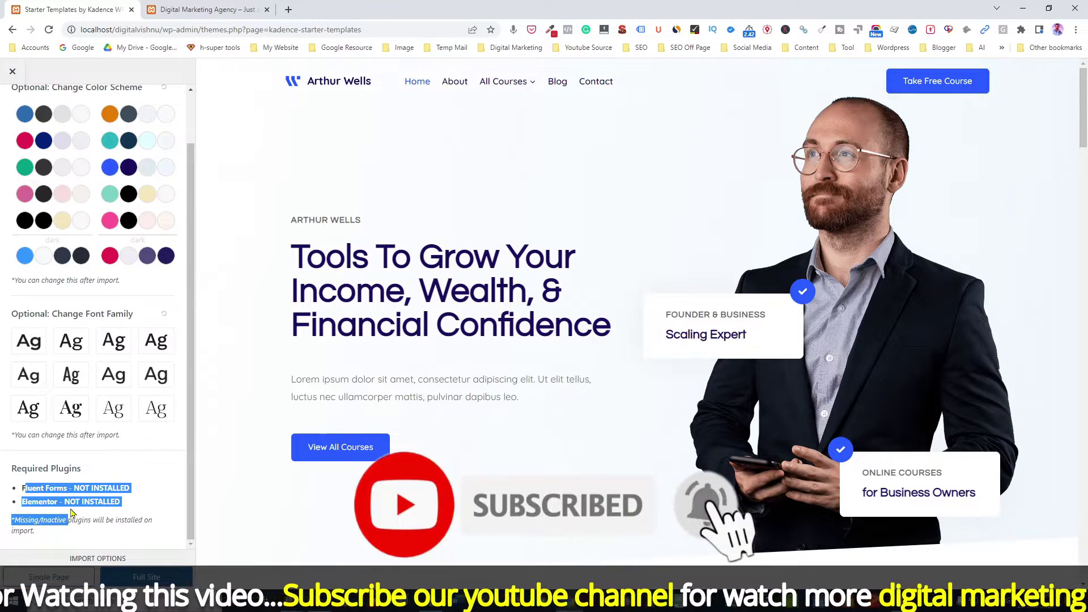
{"action": "left_click", "coordinate": [44, 492]}
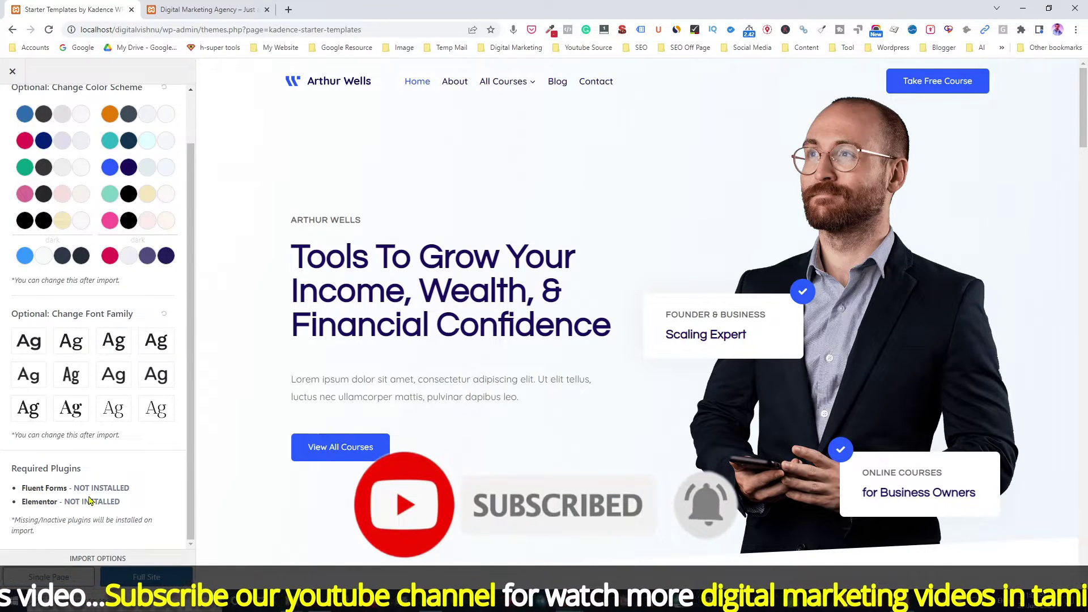
{"action": "left_click_drag", "start_coordinate": [31, 502], "coordinate": [55, 502]}
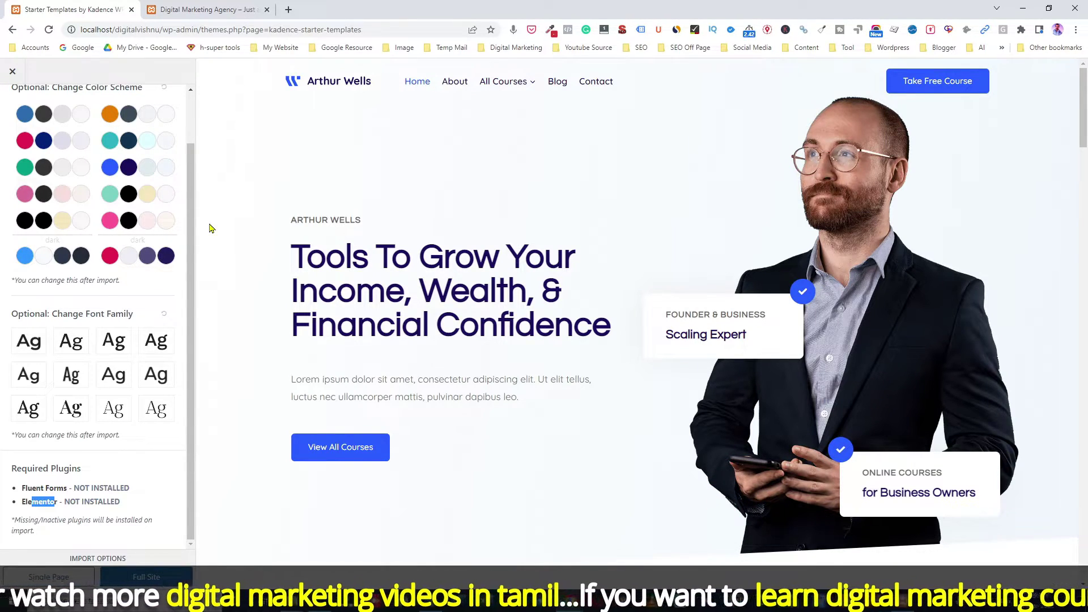
In the site's other browser tab, go to the WordPress plugins list and open the Add Plugins page in a new tab
{"action": "left_click", "coordinate": [205, 10]}
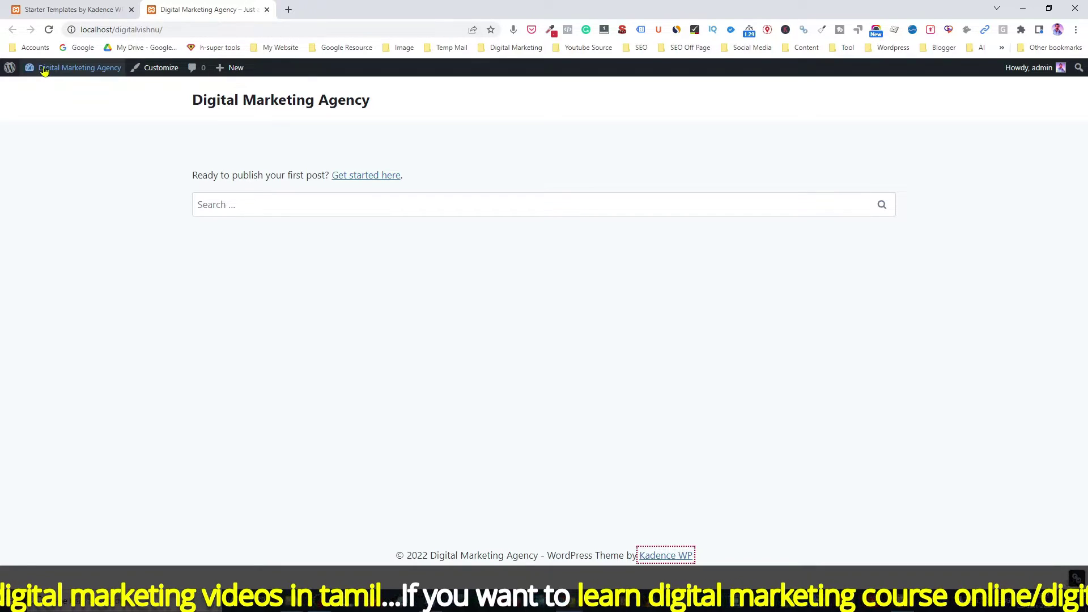
{"action": "left_click", "coordinate": [11, 68]}
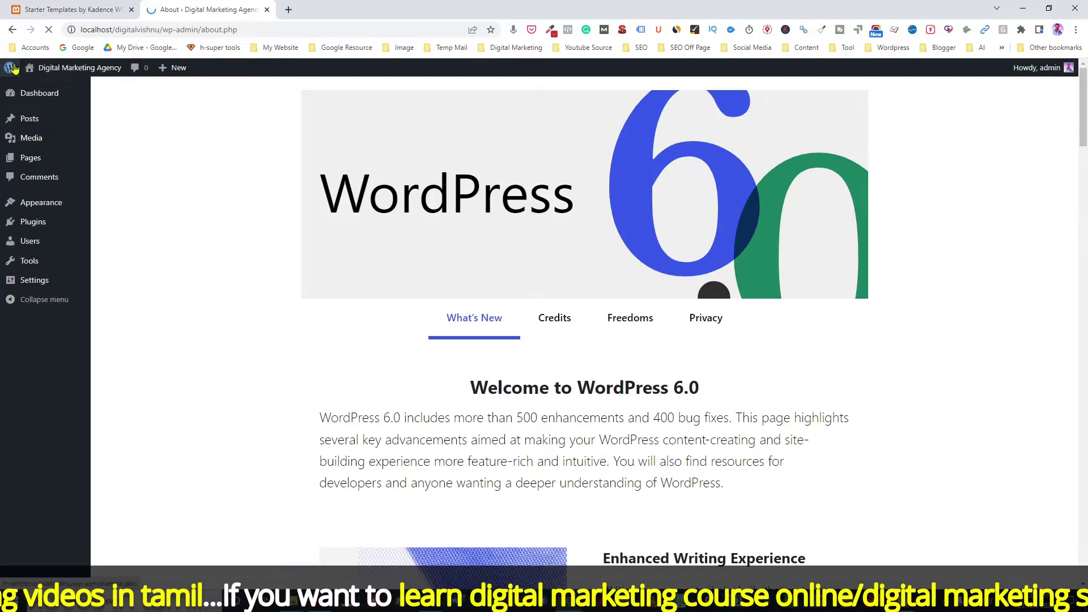
{"action": "left_click", "coordinate": [34, 228]}
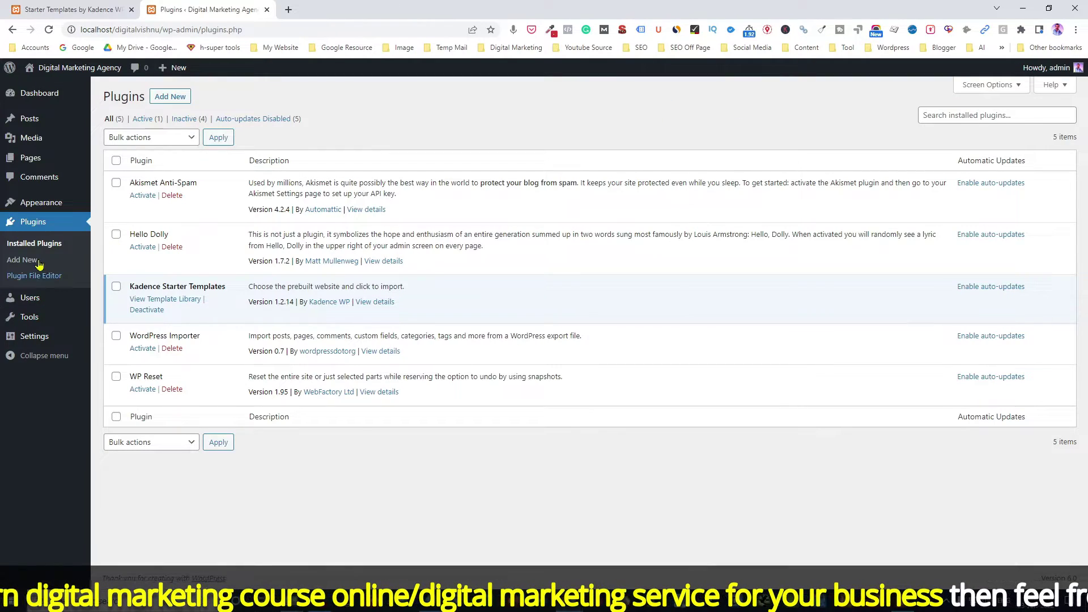
{"action": "right_click", "coordinate": [38, 265]}
{"action": "left_click", "coordinate": [46, 268]}
{"action": "left_click", "coordinate": [319, 9]}
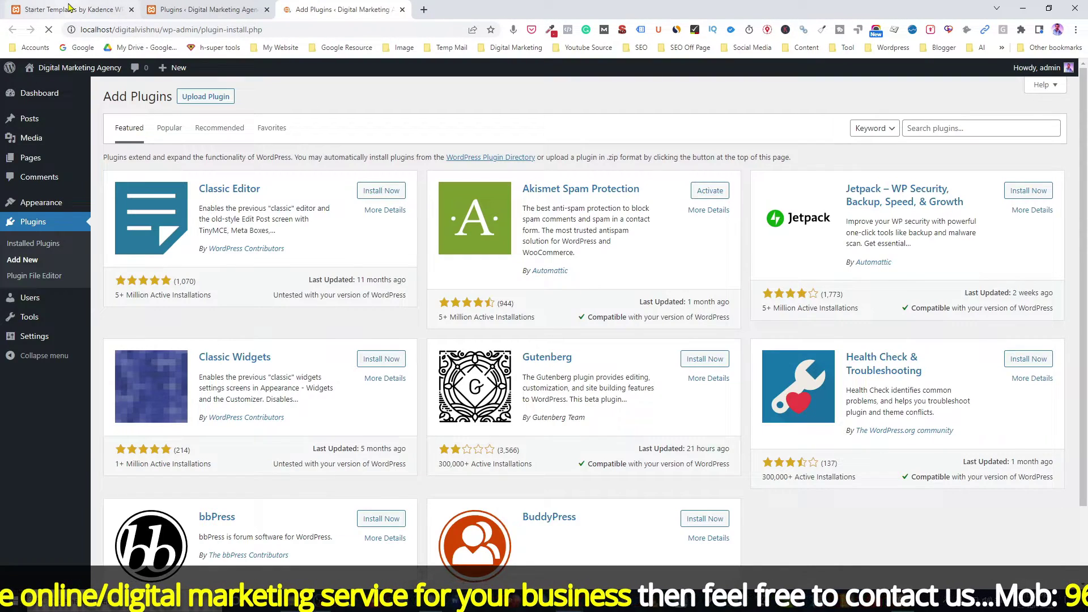
Copy the name Fluent Forms from the Course template's required plugins and search for it on the Add Plugins page
{"action": "left_click", "coordinate": [62, 9]}
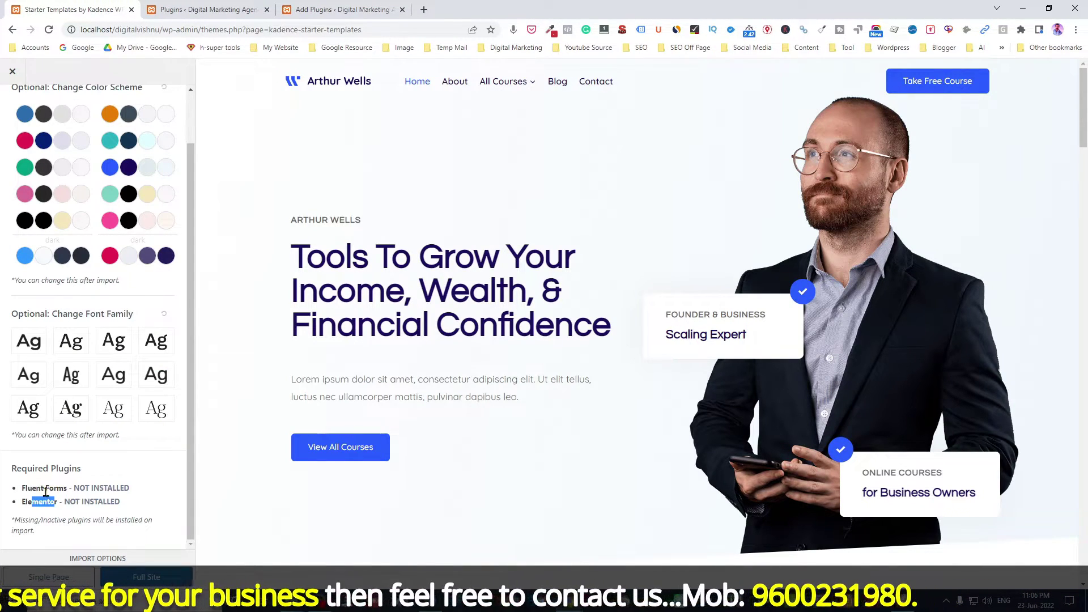
{"action": "left_click_drag", "start_coordinate": [22, 487], "coordinate": [66, 489]}
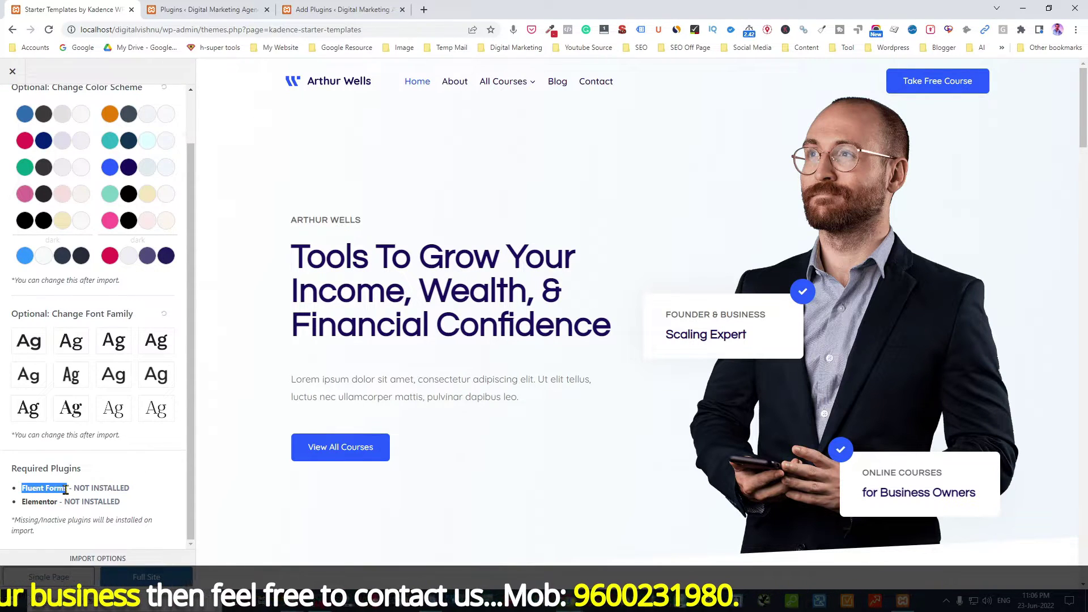
{"action": "right_click", "coordinate": [54, 490]}
{"action": "left_click", "coordinate": [87, 311]}
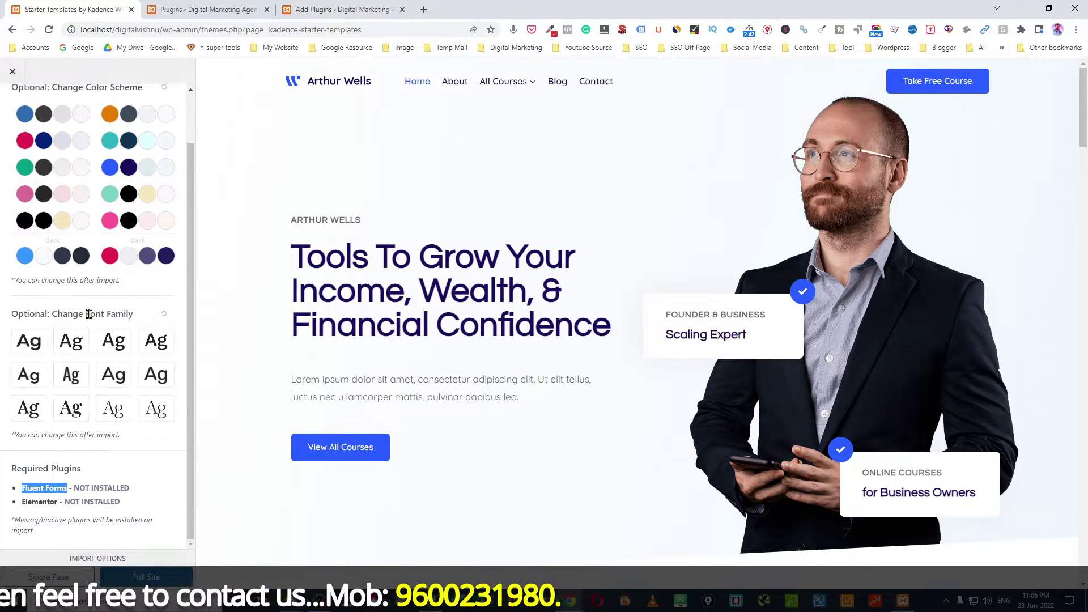
{"action": "left_click", "coordinate": [327, 7]}
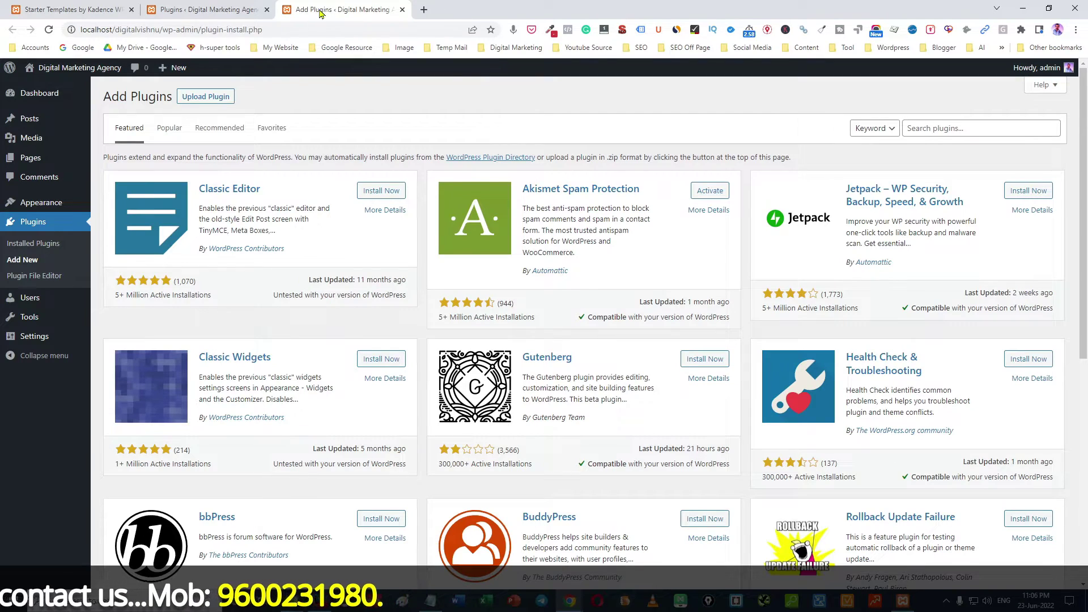
{"action": "left_click", "coordinate": [925, 128]}
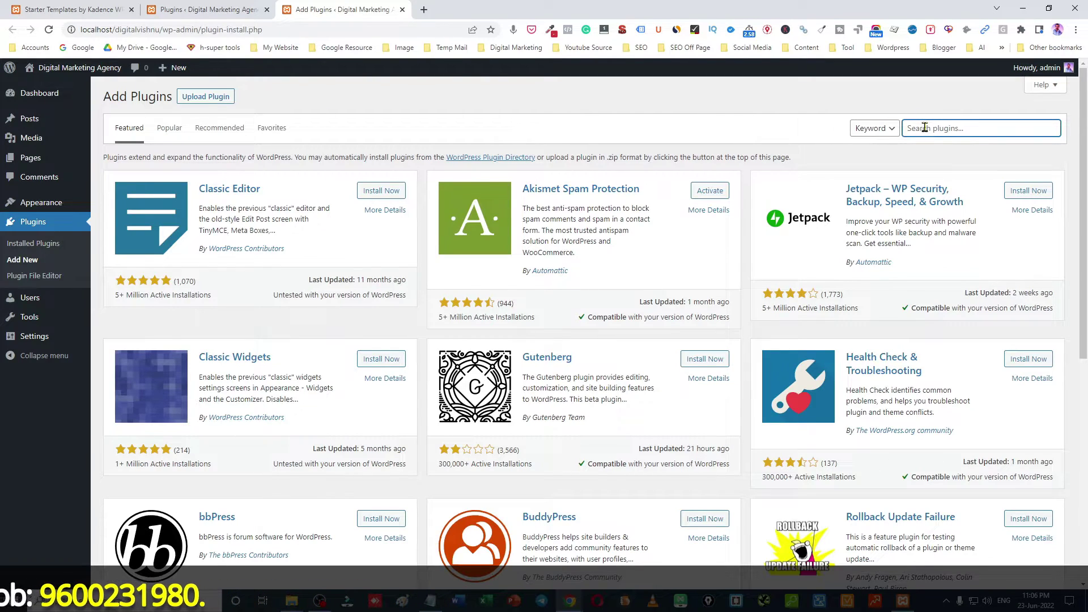
{"action": "key", "text": "ctrl+v"}
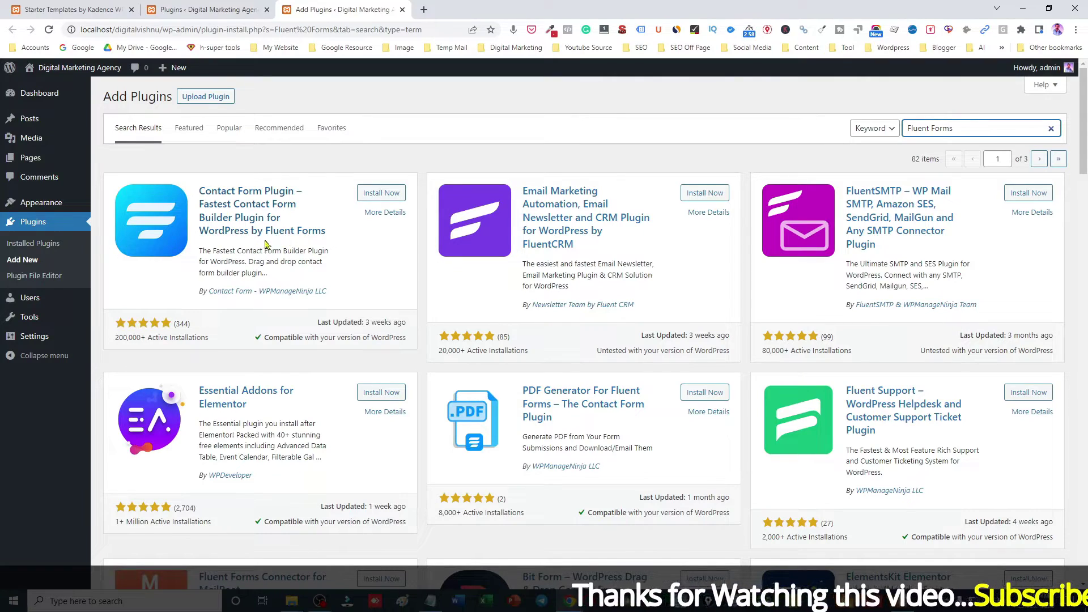
Install and activate the Contact Form Plugin by Fluent Forms, and return to the Course template
{"action": "left_click", "coordinate": [389, 193]}
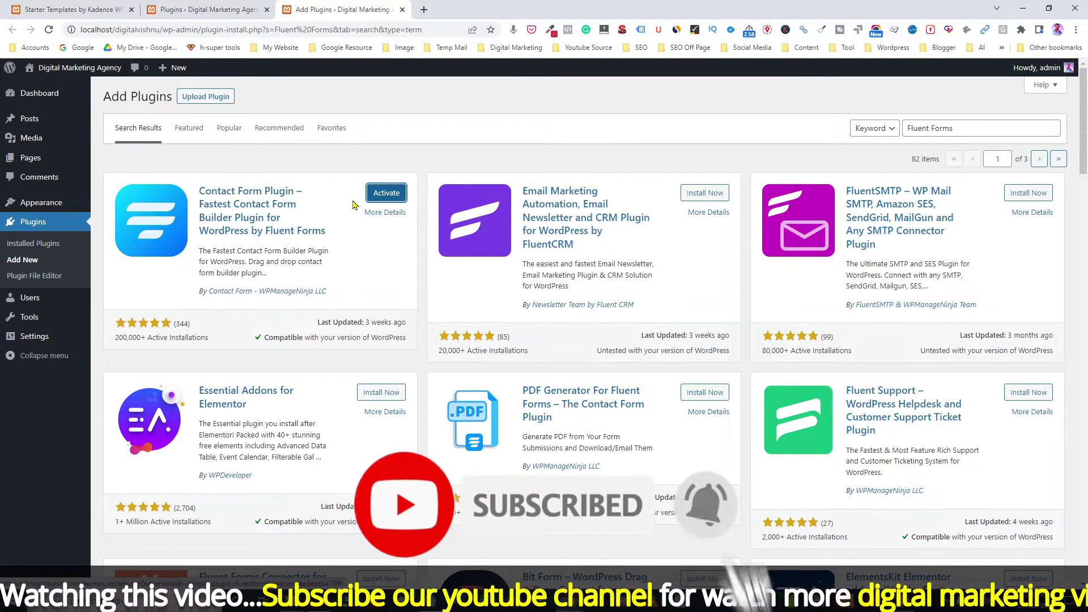
{"action": "left_click", "coordinate": [388, 194]}
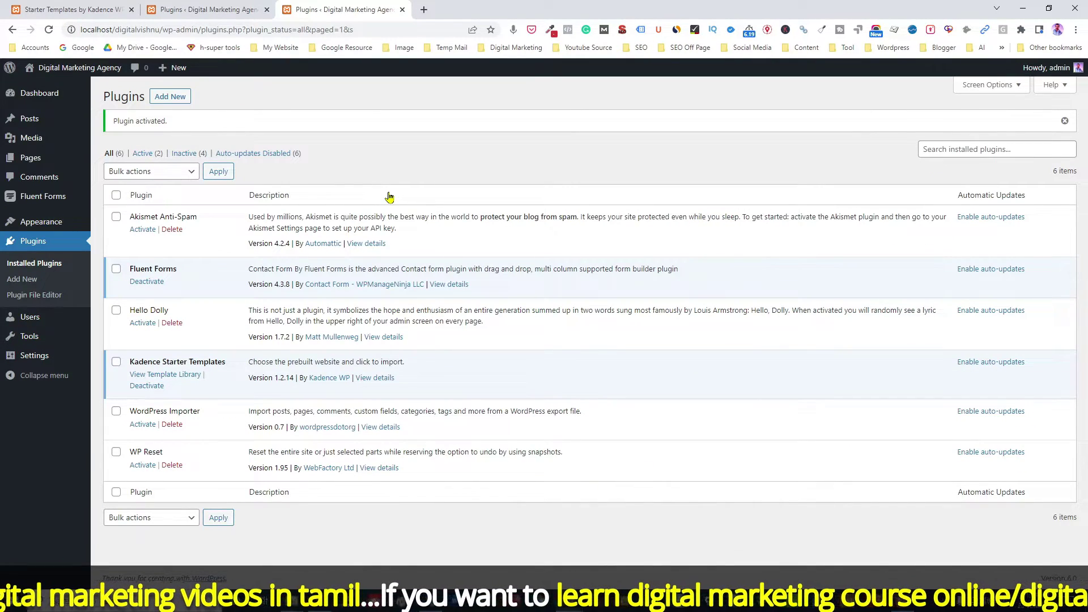
{"action": "left_click", "coordinate": [92, 10]}
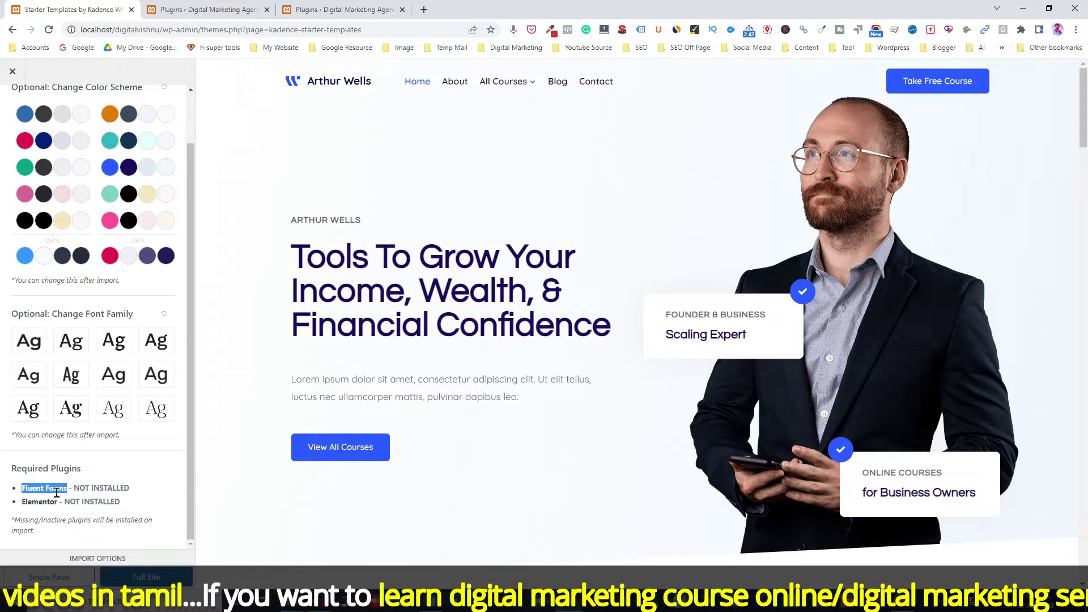
Copy the name Elementor from the Course template's required plugins and search for it on the Add Plugins page
{"action": "left_click_drag", "start_coordinate": [23, 503], "coordinate": [57, 502]}
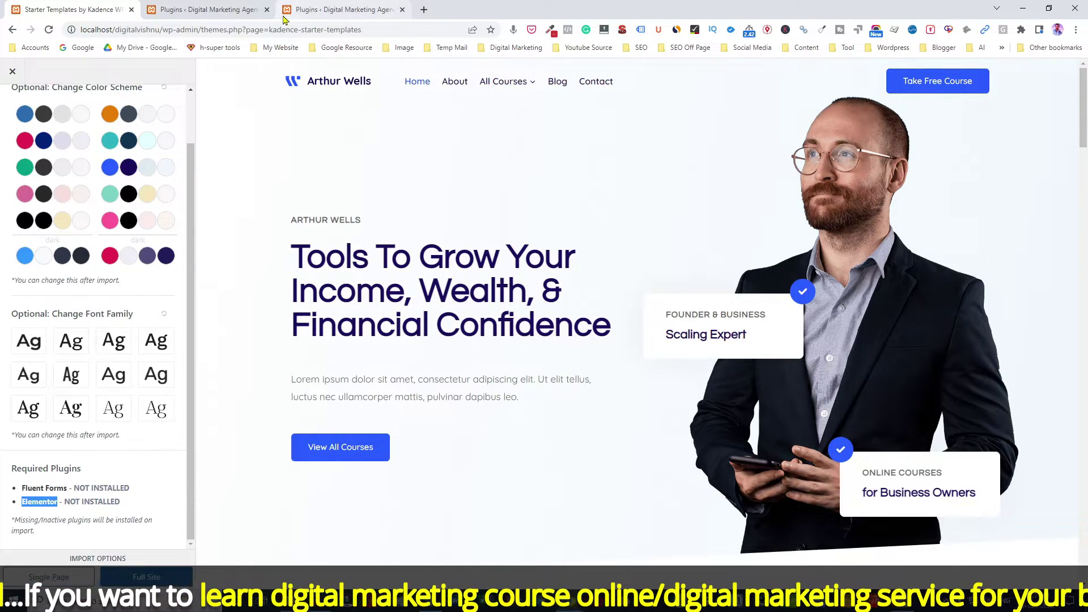
{"action": "left_click", "coordinate": [339, 12]}
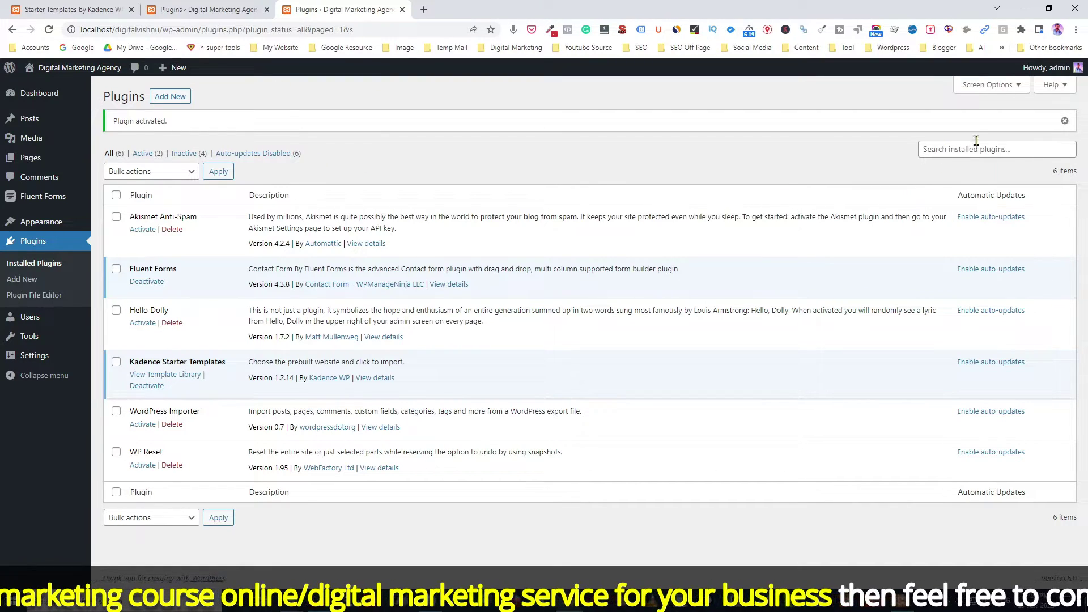
{"action": "left_click", "coordinate": [167, 102]}
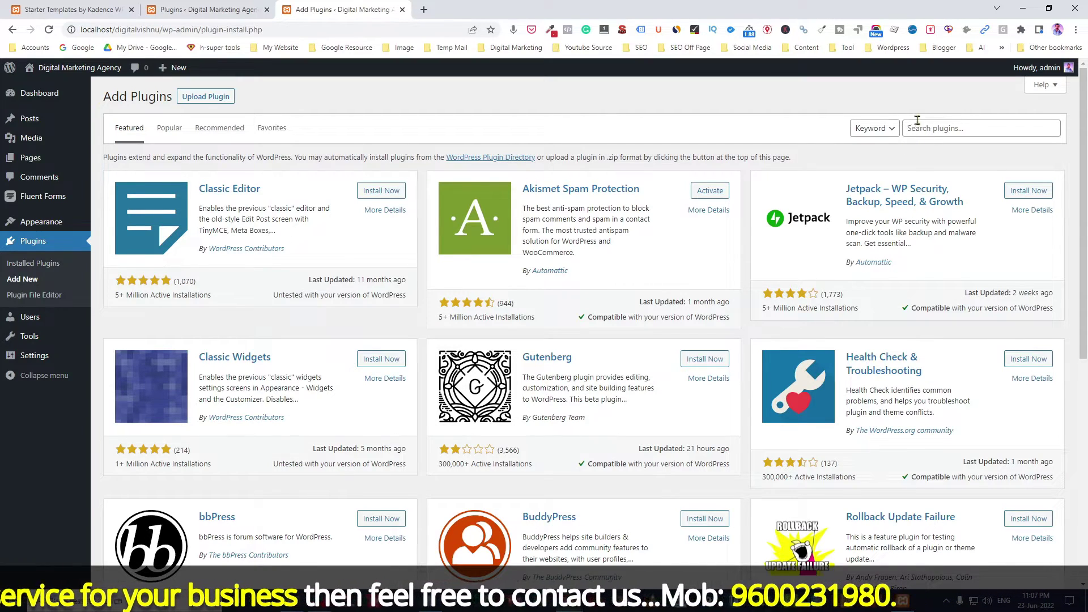
{"action": "left_click", "coordinate": [917, 130]}
{"action": "type", "text": "Elementor"}
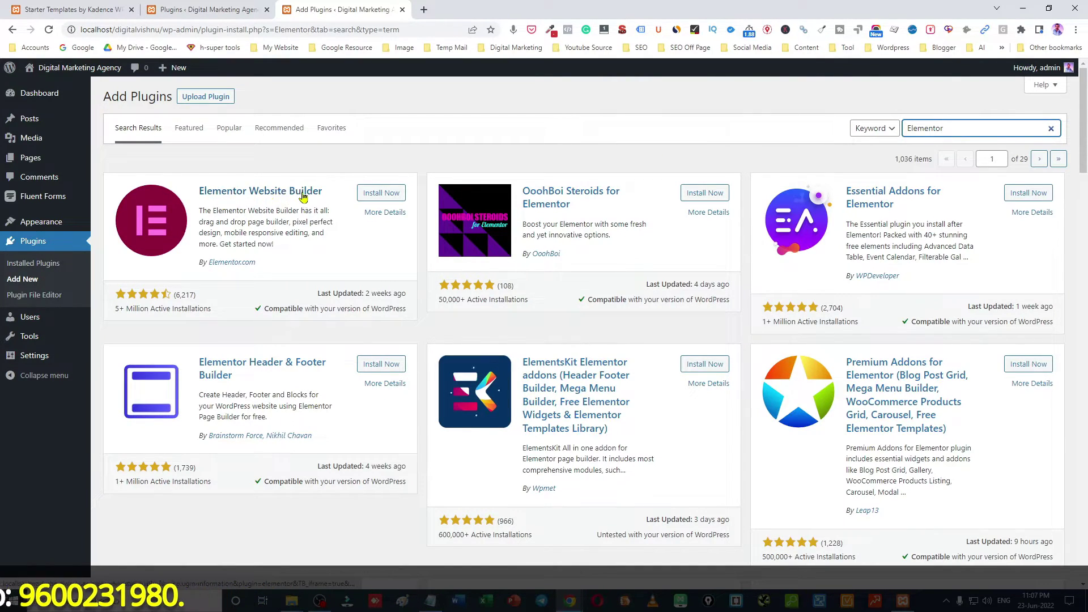
Install and activate Elementor Website Builder, close its onboarding page, and return to the Course template
{"action": "left_click", "coordinate": [373, 193]}
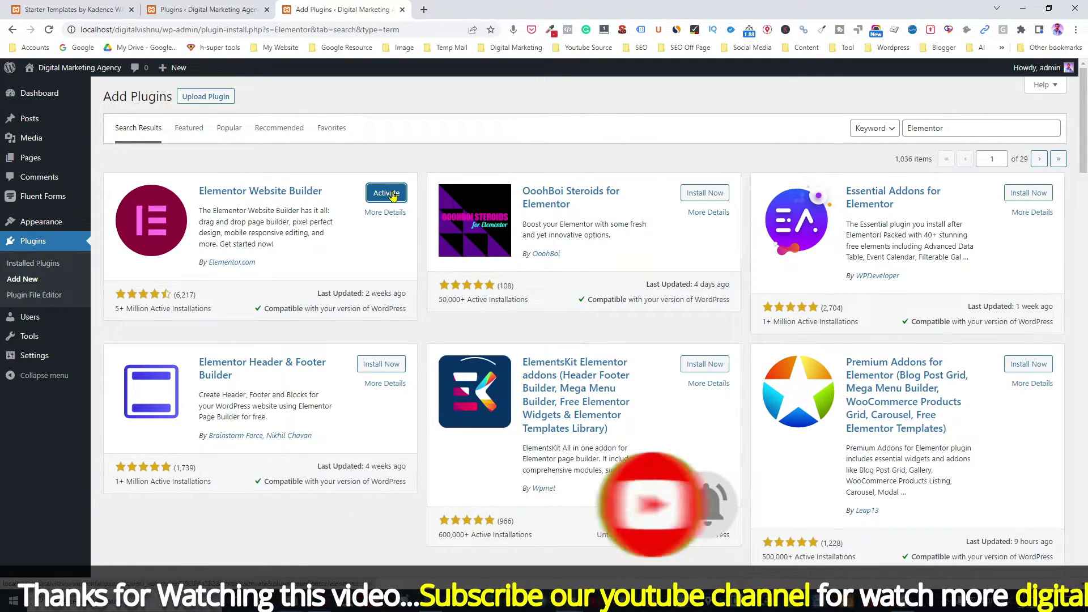
{"action": "left_click", "coordinate": [391, 194]}
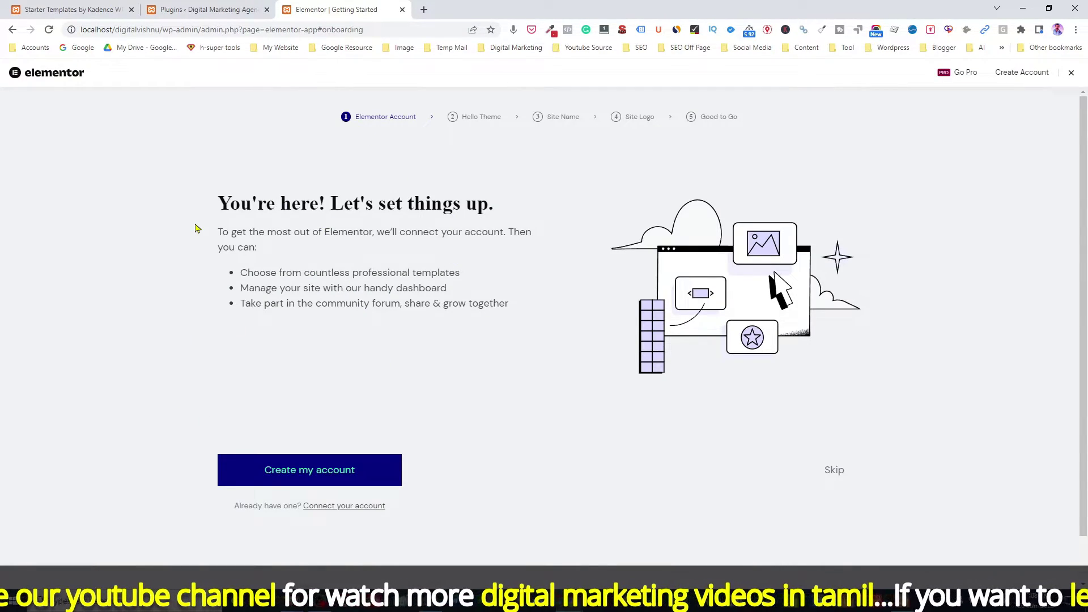
{"action": "left_click", "coordinate": [402, 10]}
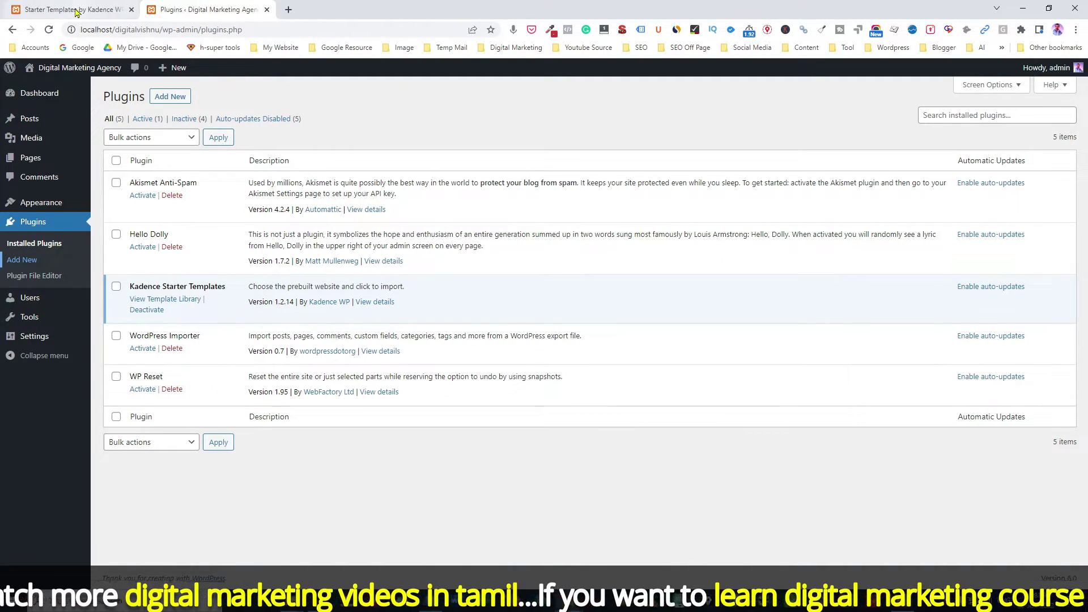
{"action": "left_click", "coordinate": [70, 10]}
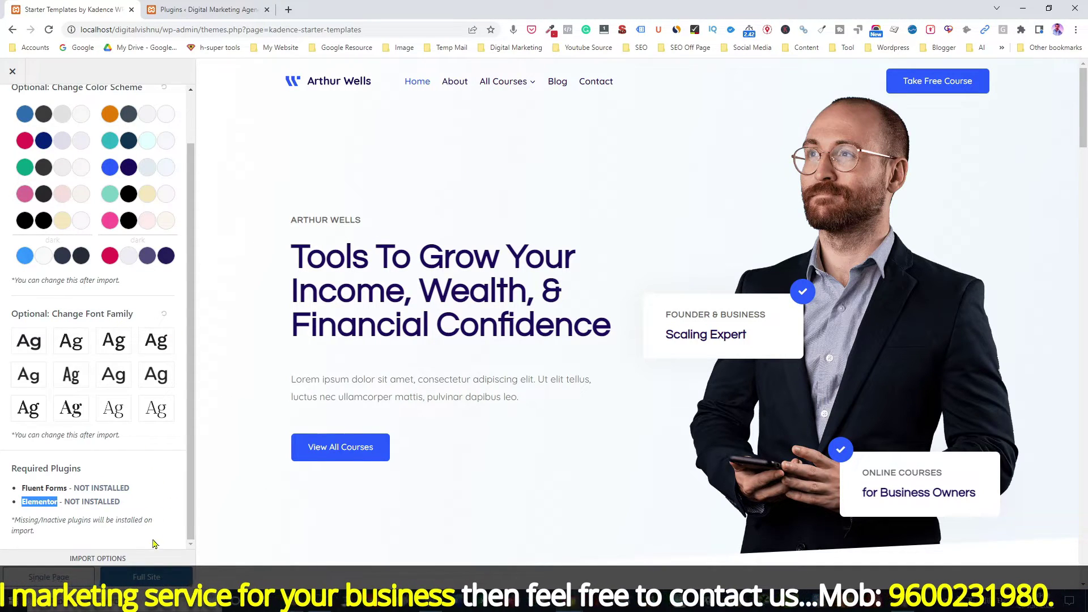
Import the Course template as a full site, accepting the privacy policy and subscribing with the prefilled email
{"action": "left_click", "coordinate": [149, 578]}
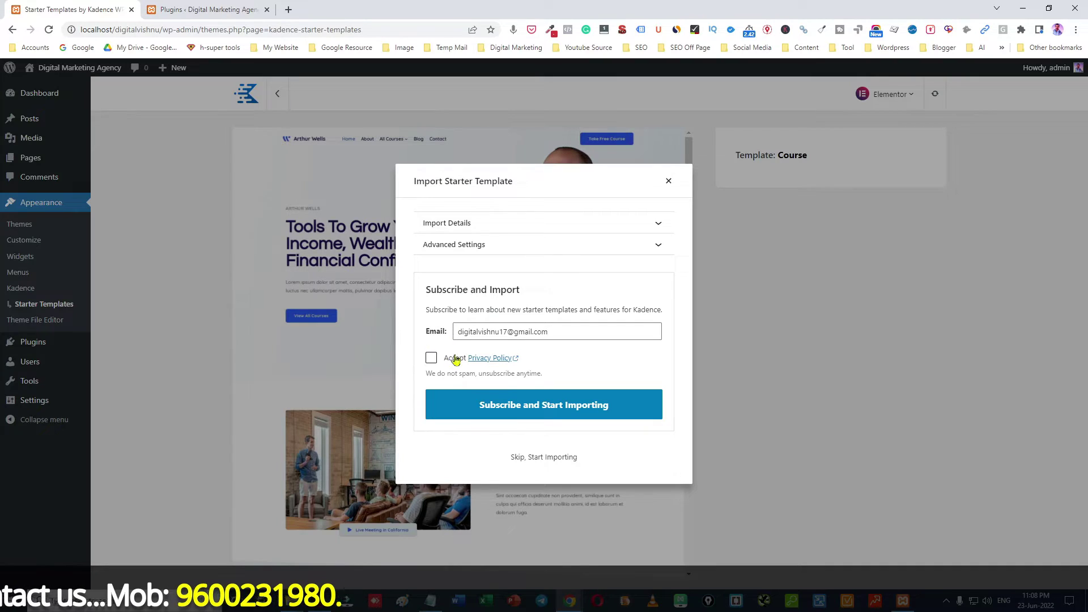
{"action": "left_click", "coordinate": [431, 359]}
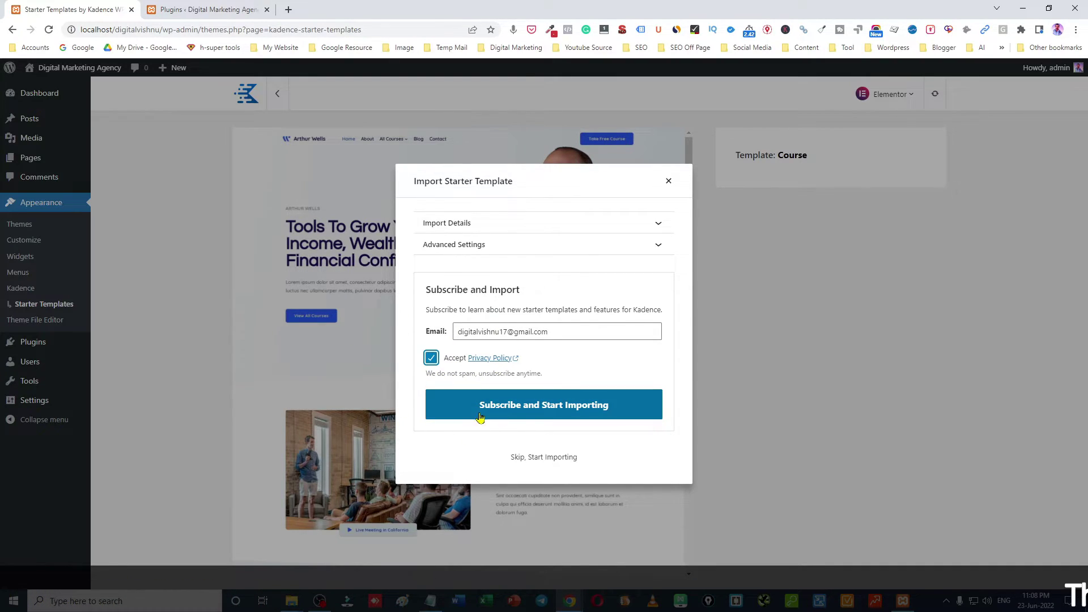
{"action": "left_click", "coordinate": [550, 414]}
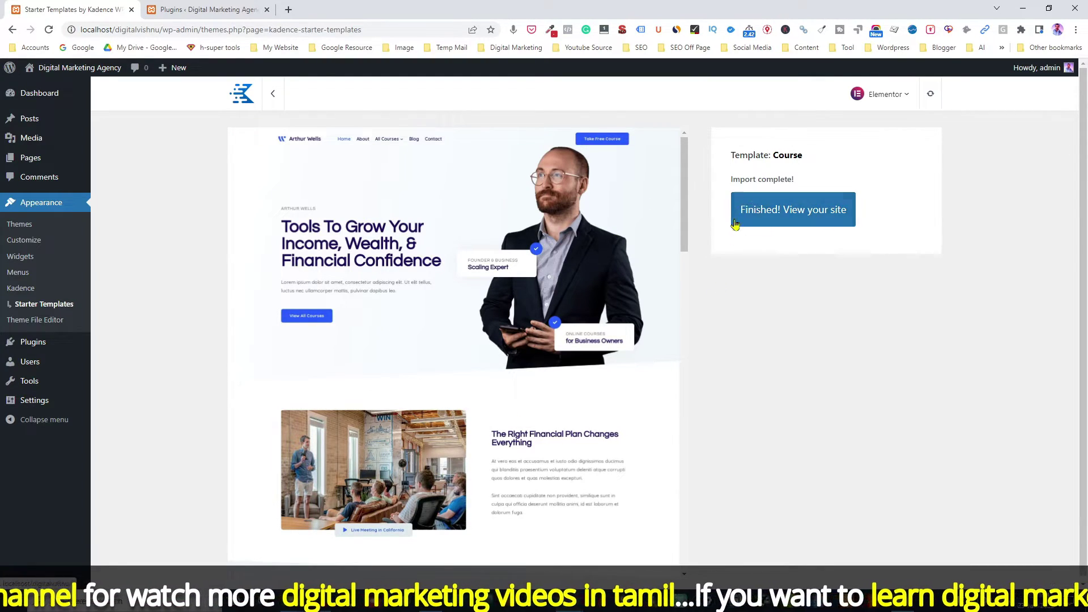
View the imported site, comparing its home page with the mywebsite1 site in the other browser window, and examine its Contact page
{"action": "left_click", "coordinate": [785, 217]}
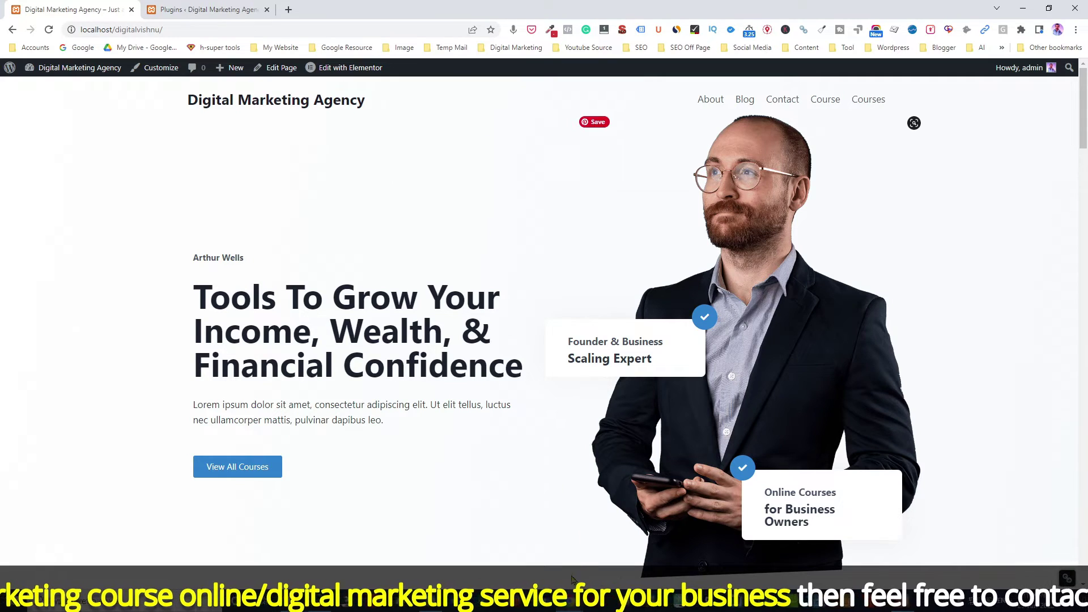
{"action": "mouse_move", "coordinate": [554, 480]}
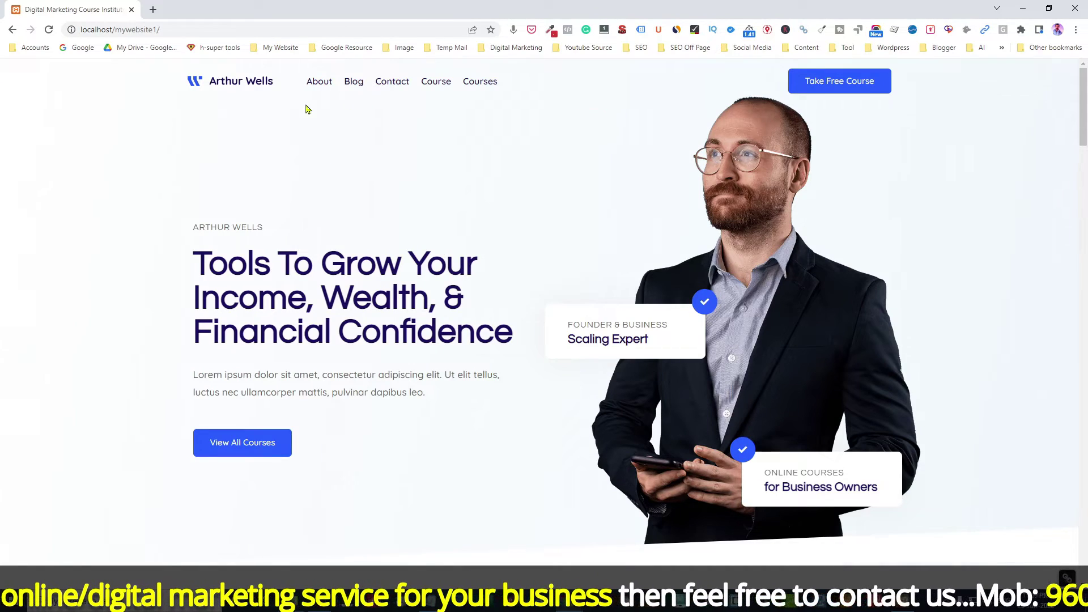
{"action": "mouse_move", "coordinate": [569, 599]}
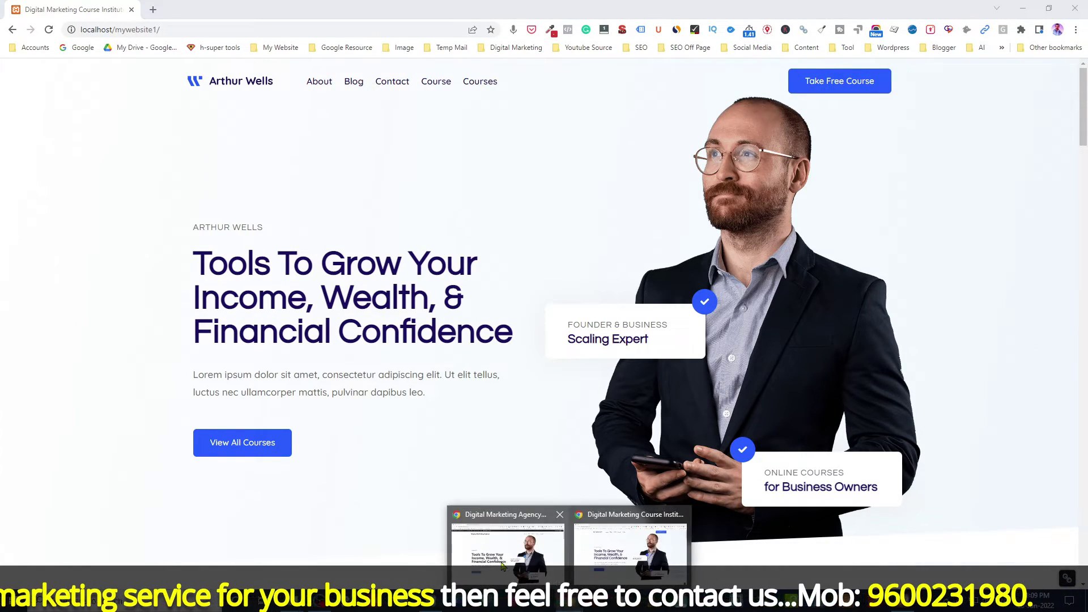
{"action": "left_click", "coordinate": [509, 530]}
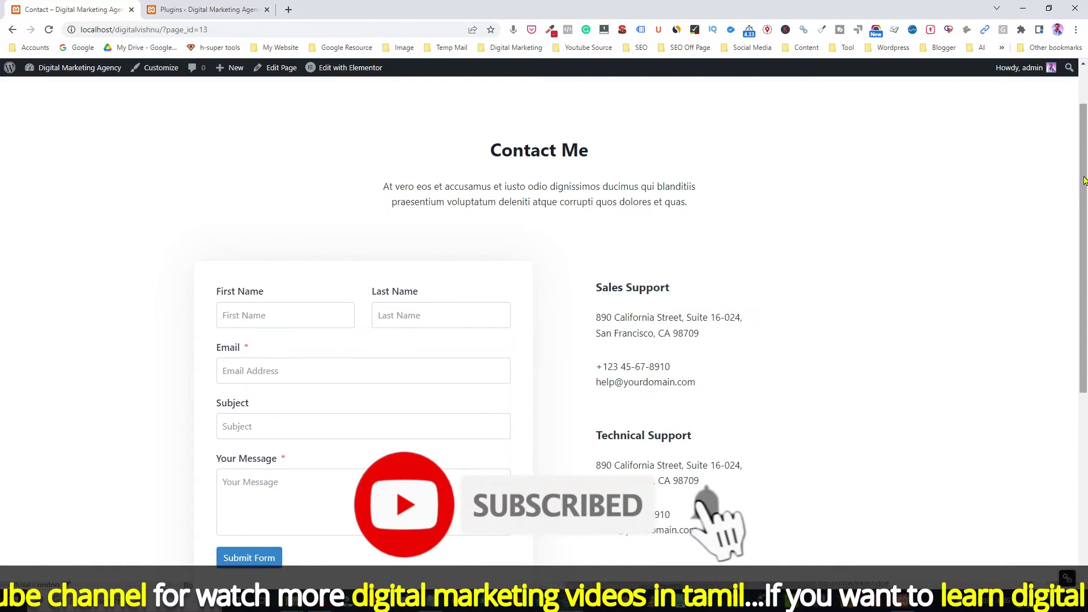
{"action": "left_click_drag", "start_coordinate": [1083, 166], "coordinate": [1084, 131]}
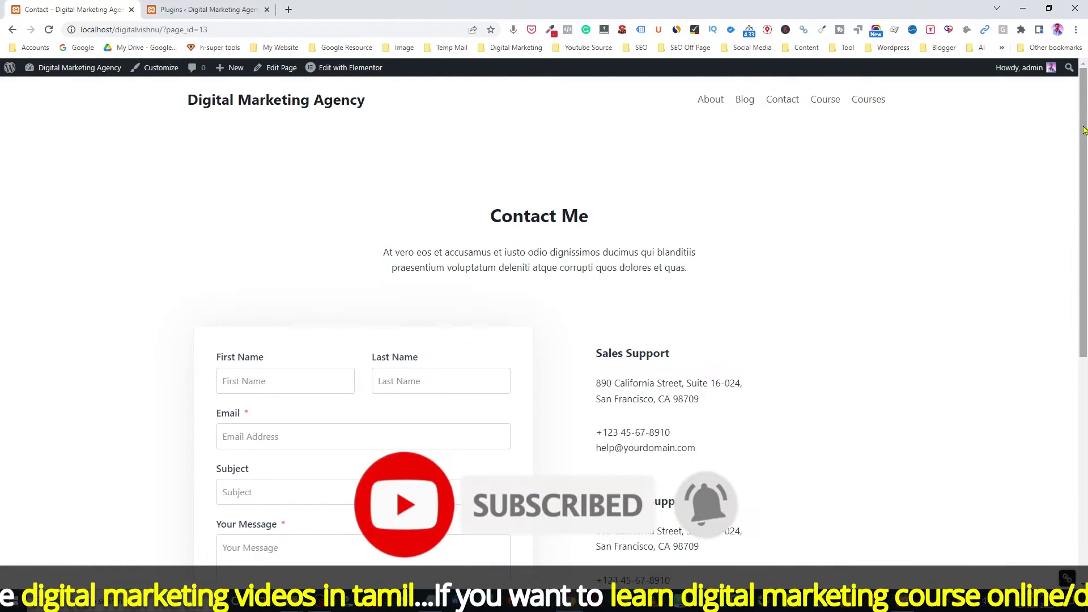